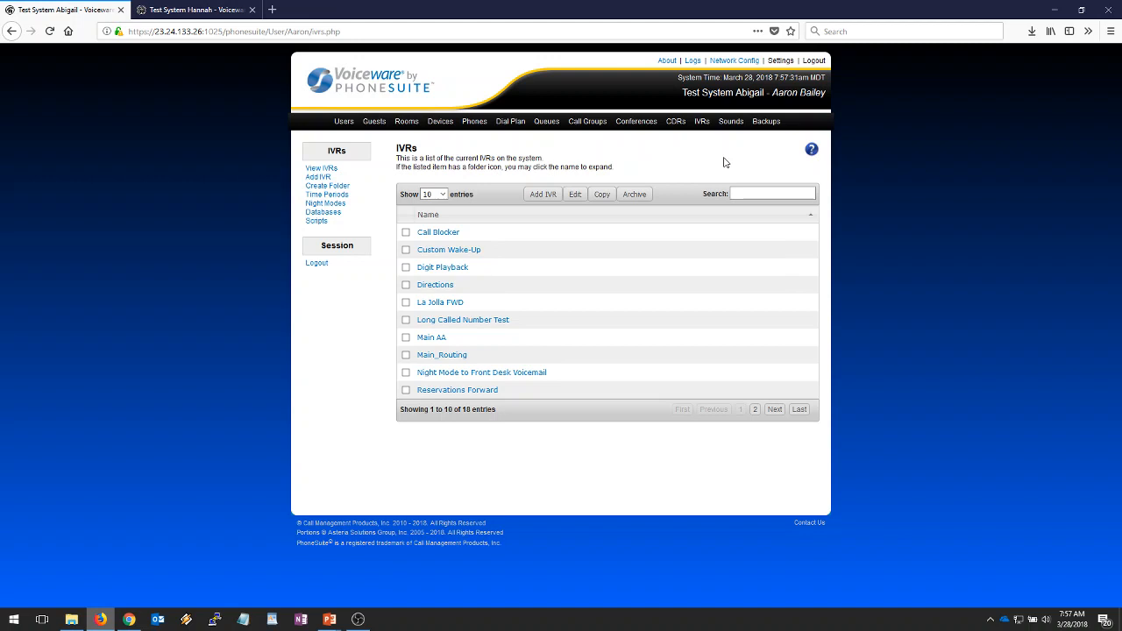
# - Create a new IVR named 'Forward'
pyautogui.click(544, 194)
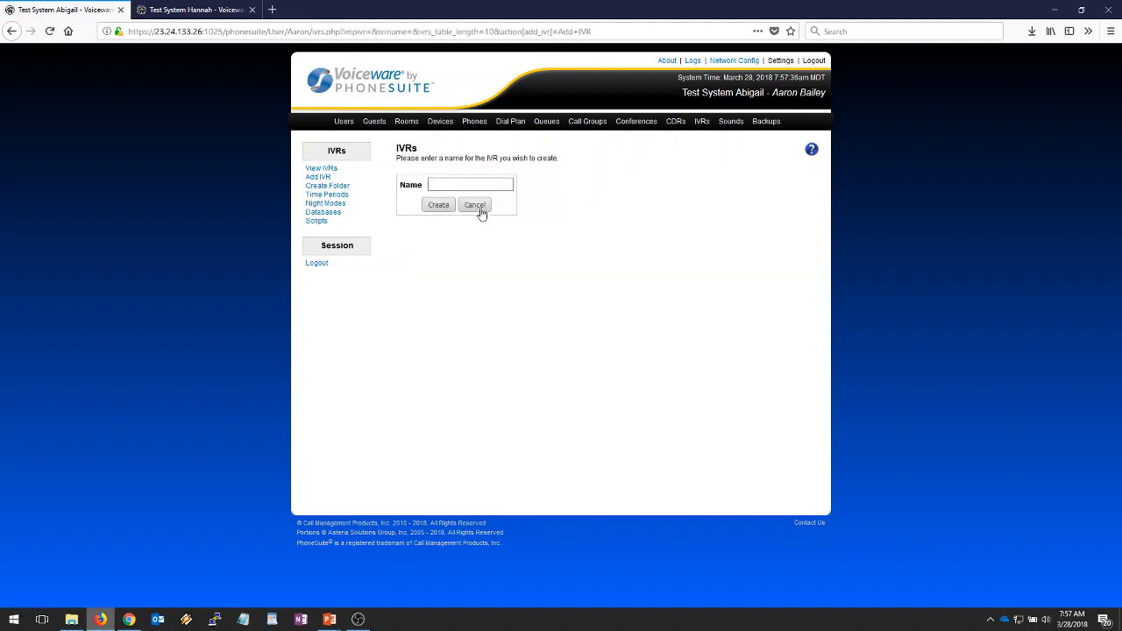
pyautogui.click(488, 186)
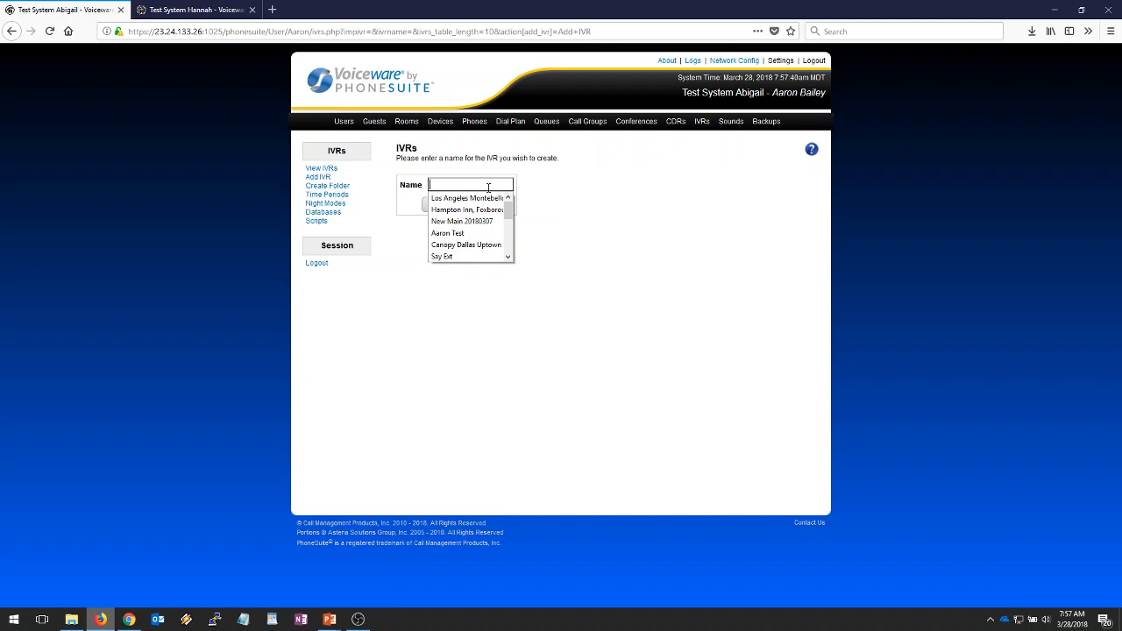
pyautogui.write('Forward')
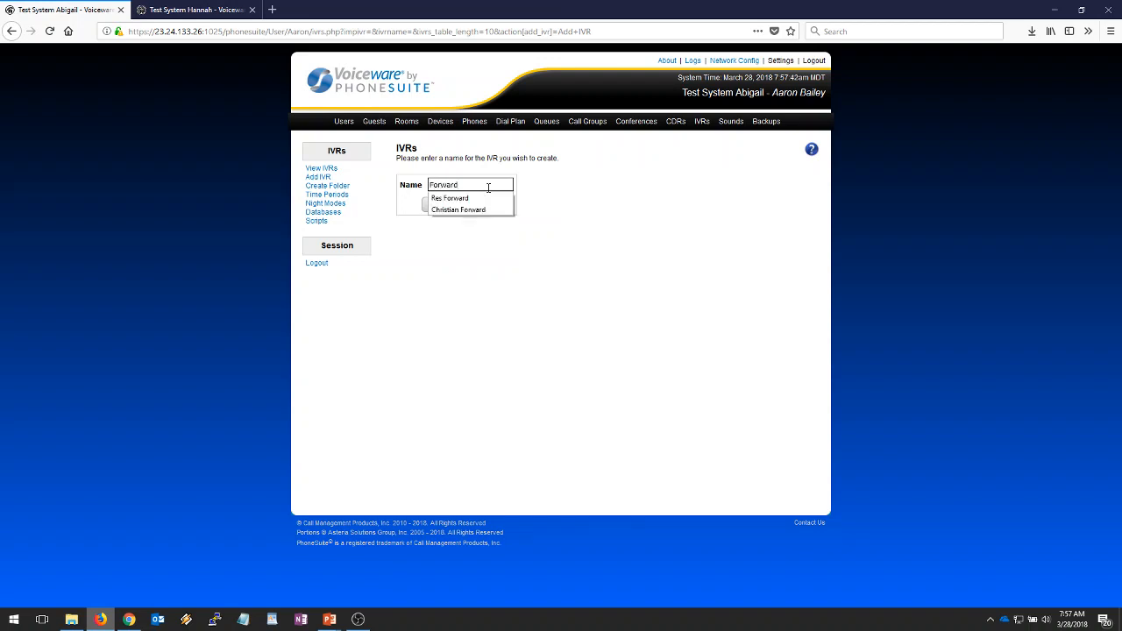
pyautogui.click(566, 191)
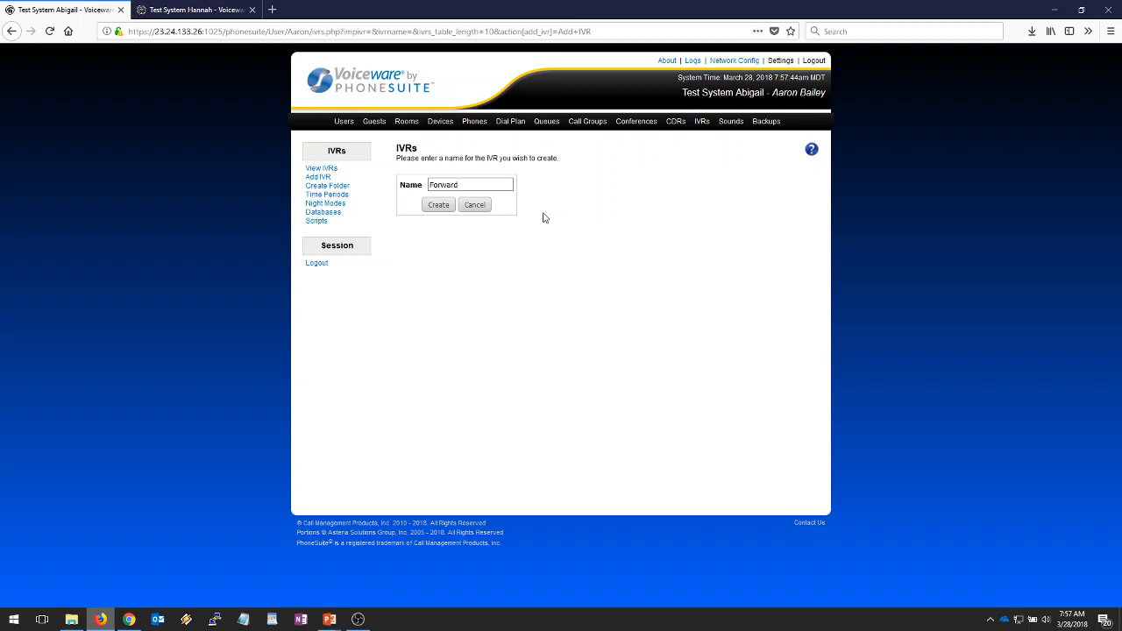
pyautogui.click(439, 209)
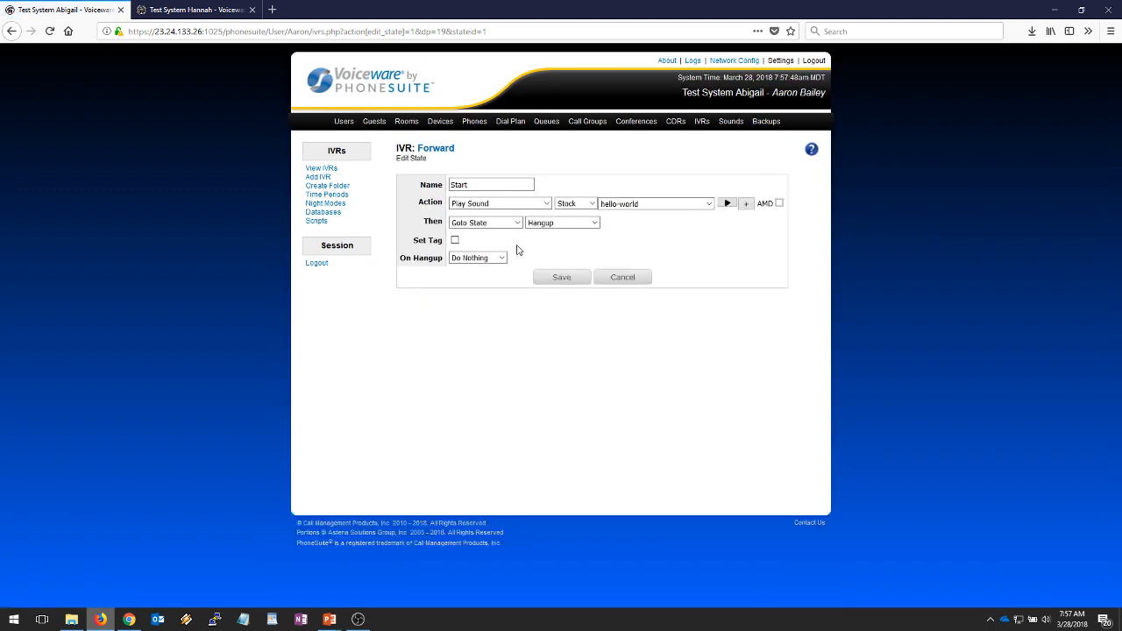
# - Set the Start state's action to Forward with To Number 91000 and save it
pyautogui.click(546, 203)
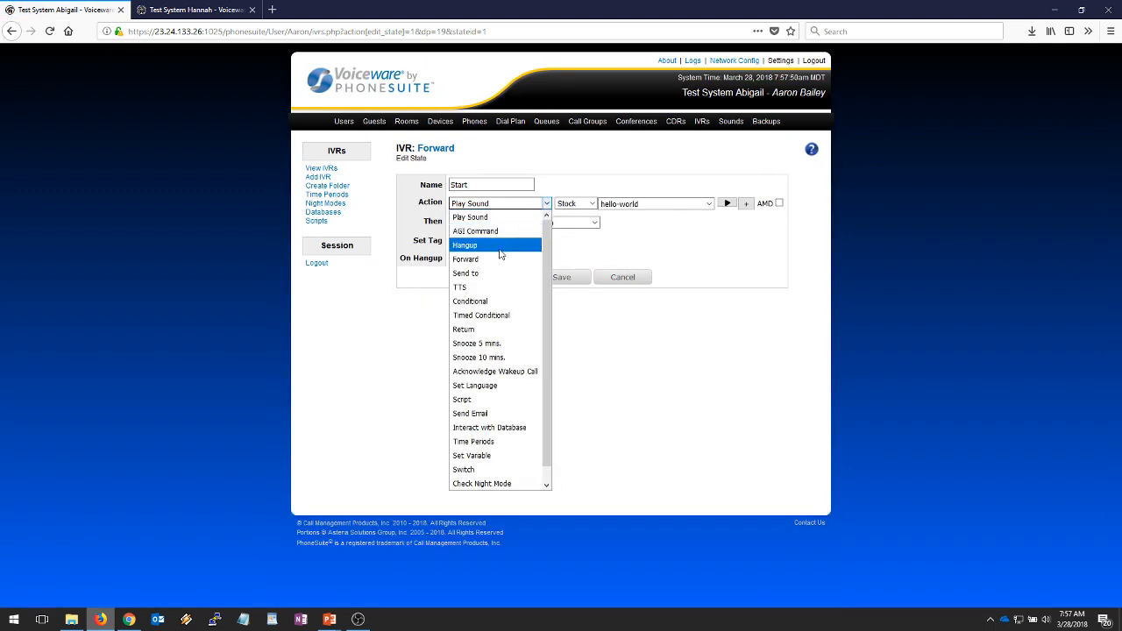
pyautogui.click(499, 260)
pyautogui.click(502, 225)
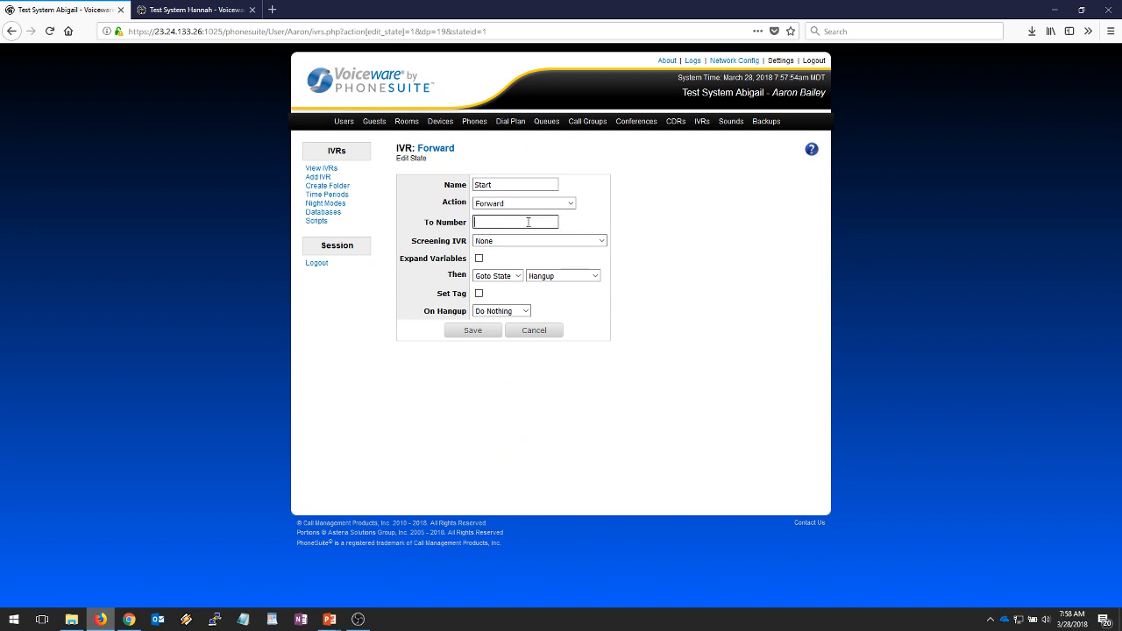
pyautogui.write('9')
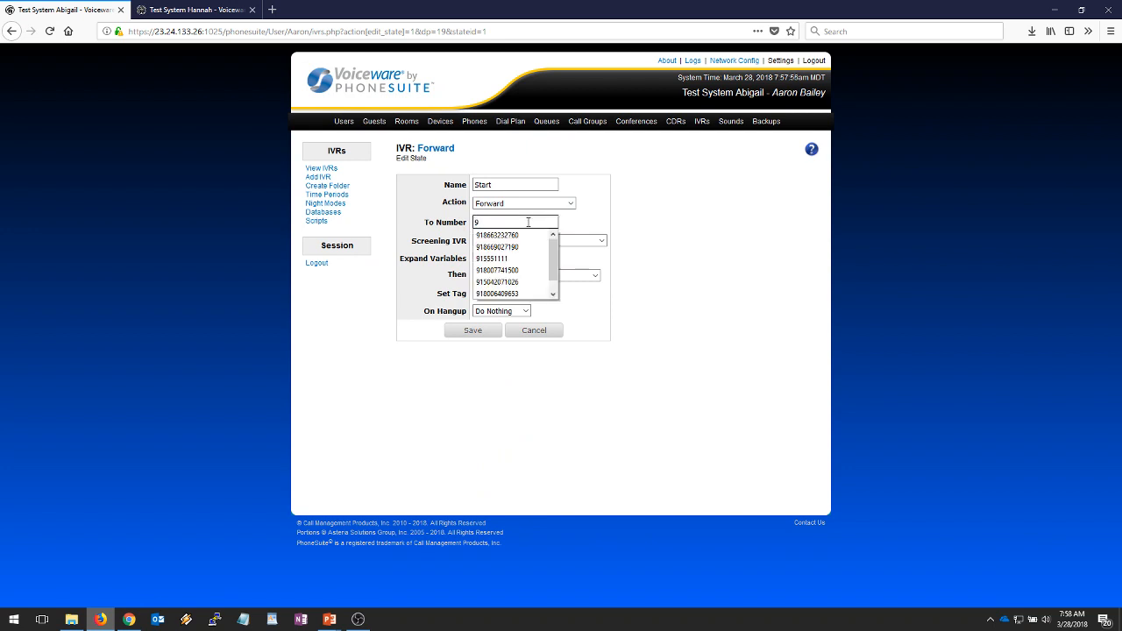
pyautogui.write('1000')
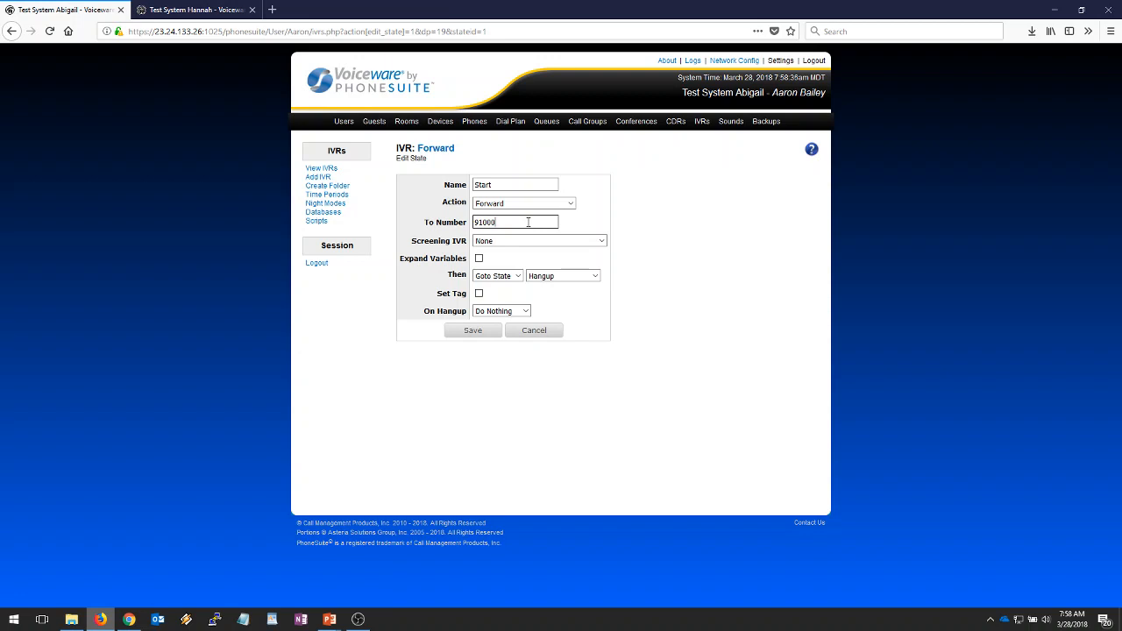
pyautogui.doubleClick(528, 222)
pyautogui.click(649, 335)
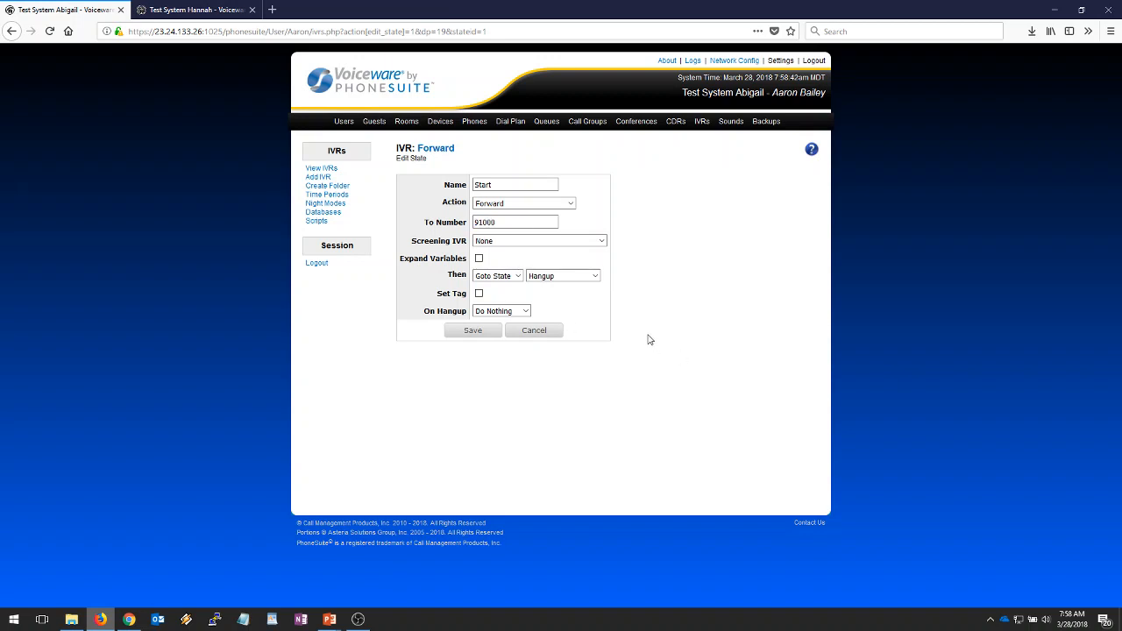
pyautogui.click(467, 331)
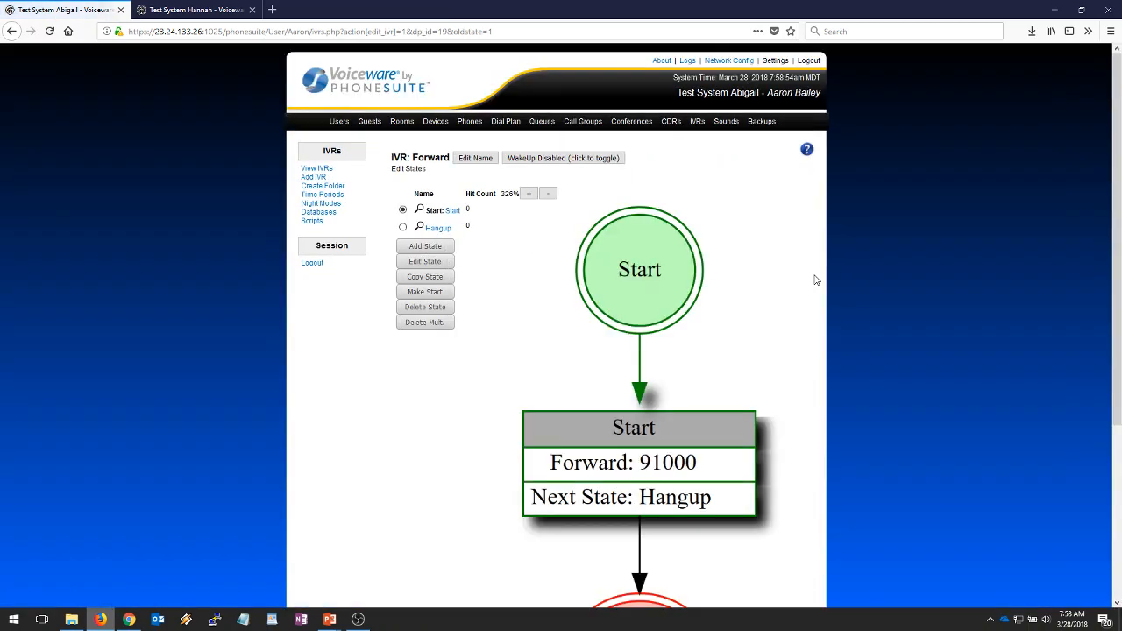
# - Review the Forward IVR's state graph, then go to the Dial Plan extensions list
pyautogui.scroll(-3, 816, 289)
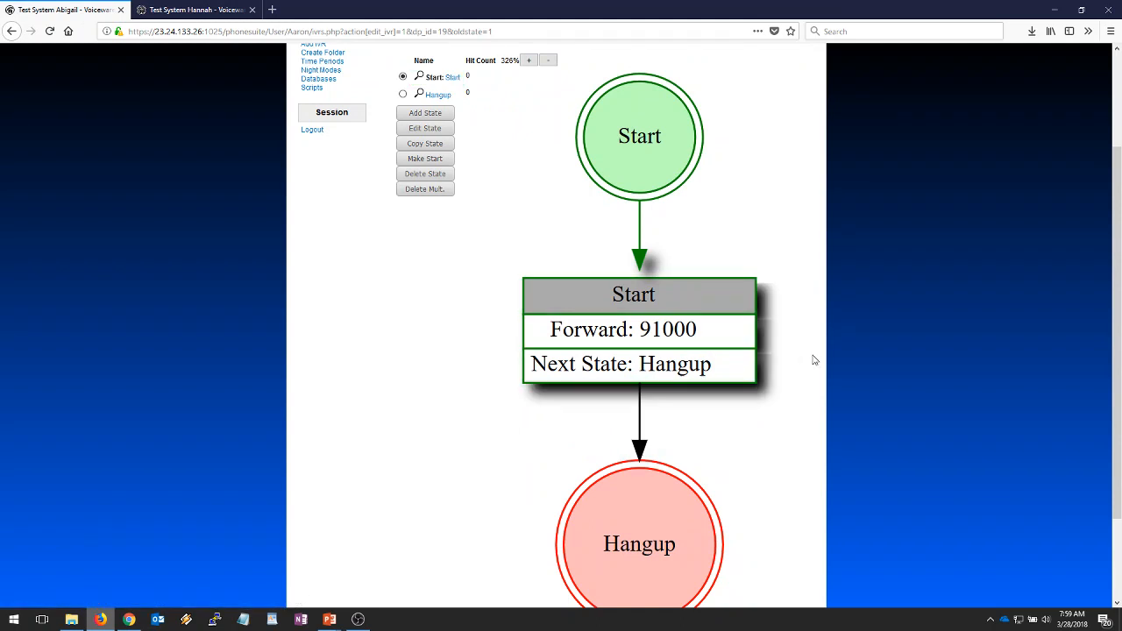
pyautogui.scroll(3, 821, 355)
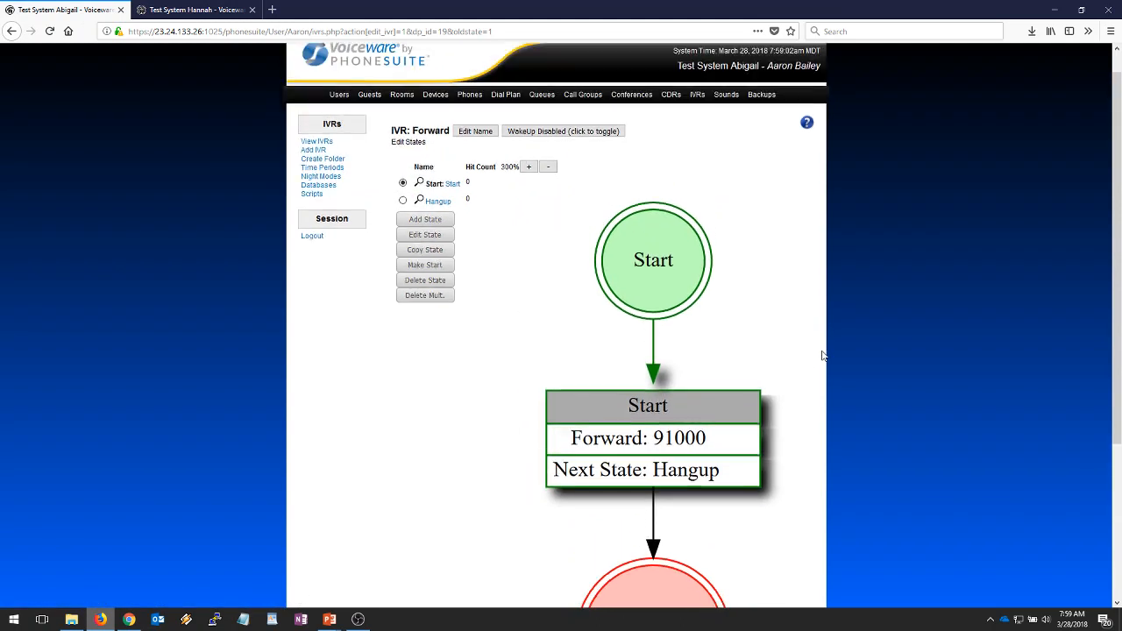
pyautogui.click(505, 123)
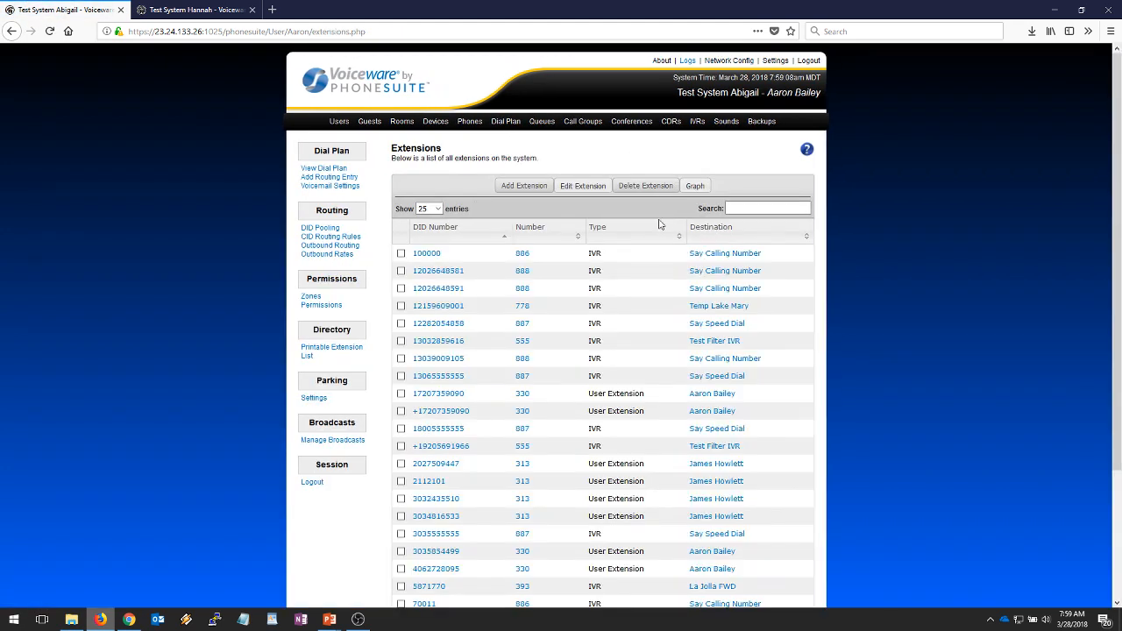
# - Add extension 750 of type IVR routed to the Forward IVR and save it
pyautogui.click(513, 188)
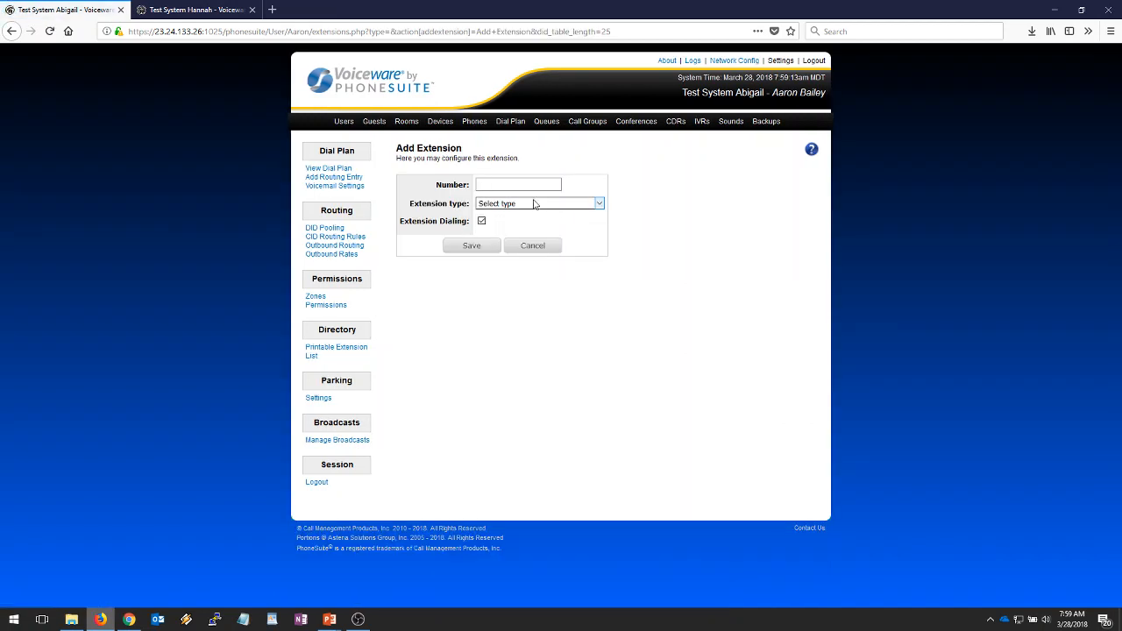
pyautogui.click(536, 184)
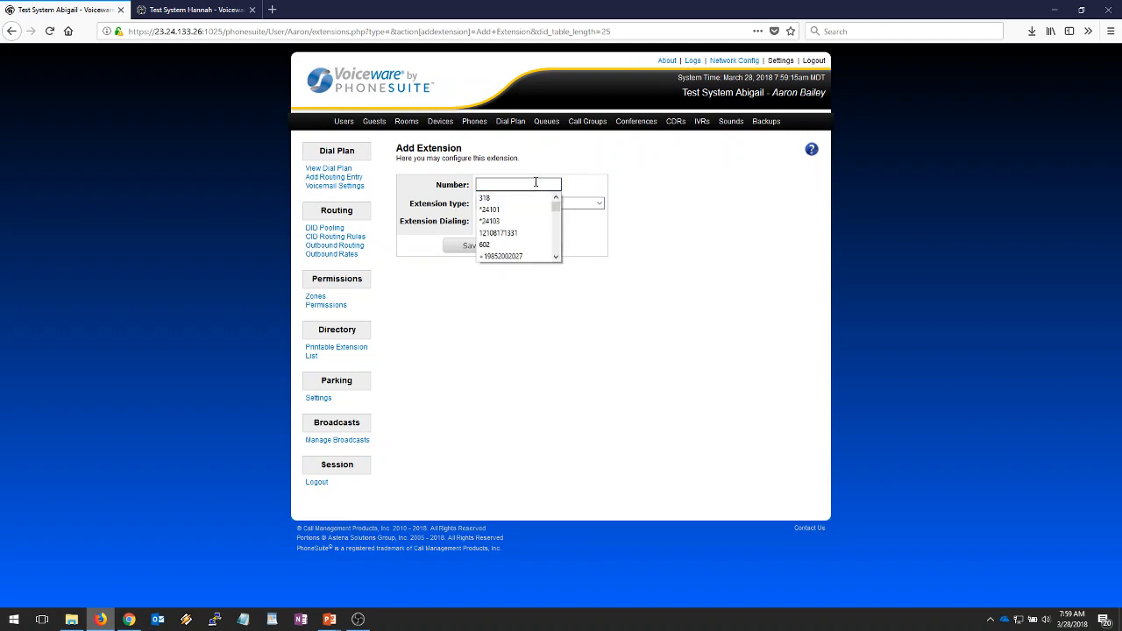
pyautogui.write('750')
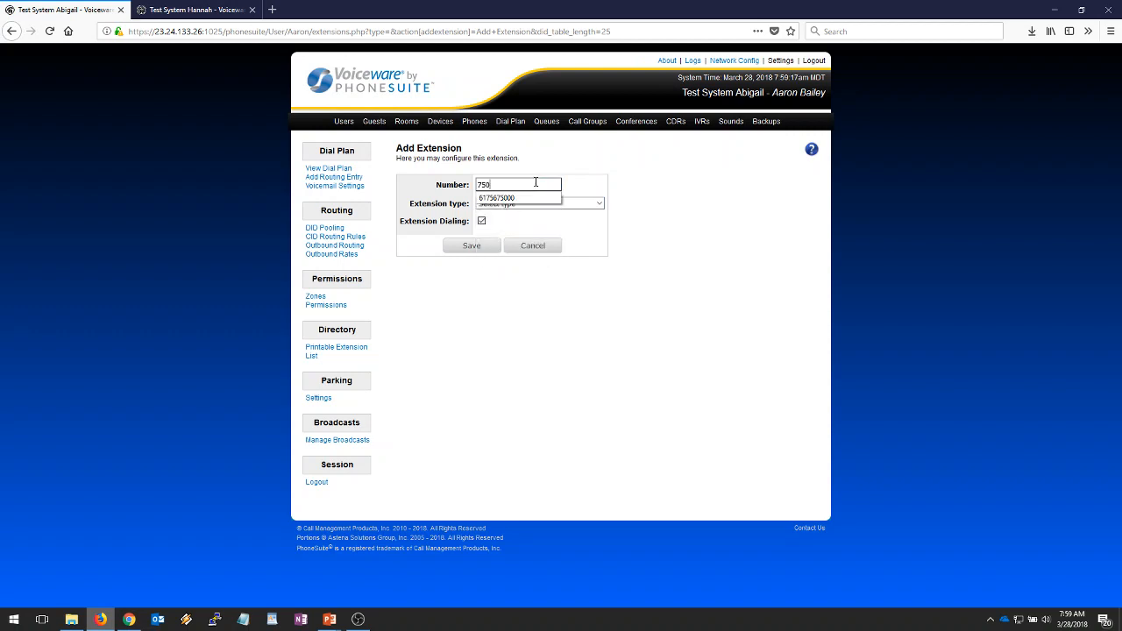
pyautogui.click(598, 205)
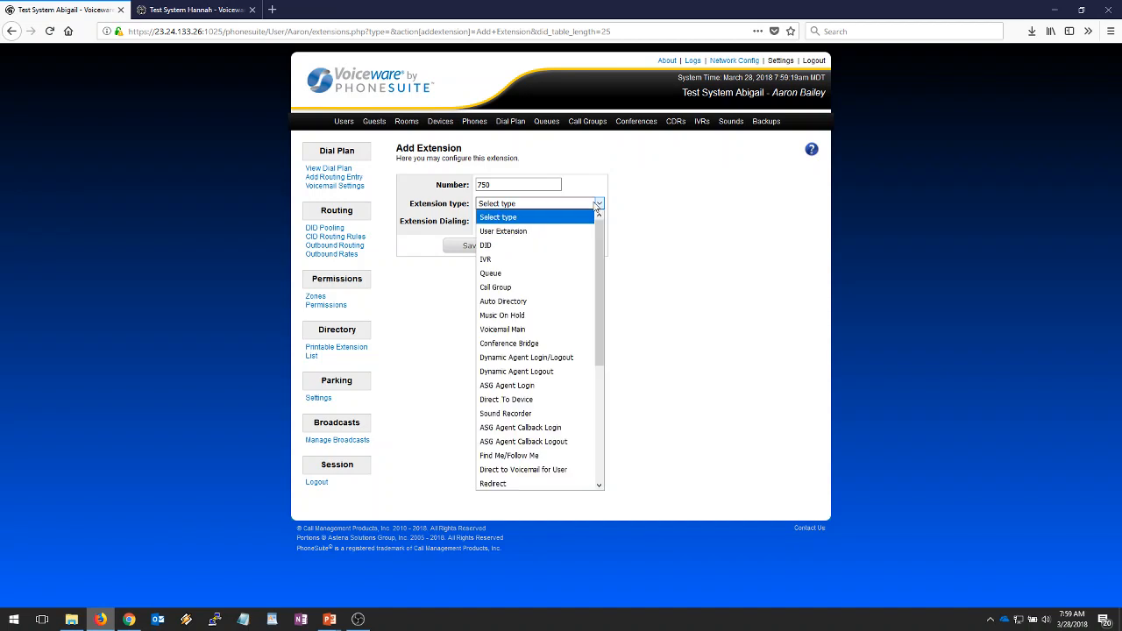
pyautogui.click(545, 260)
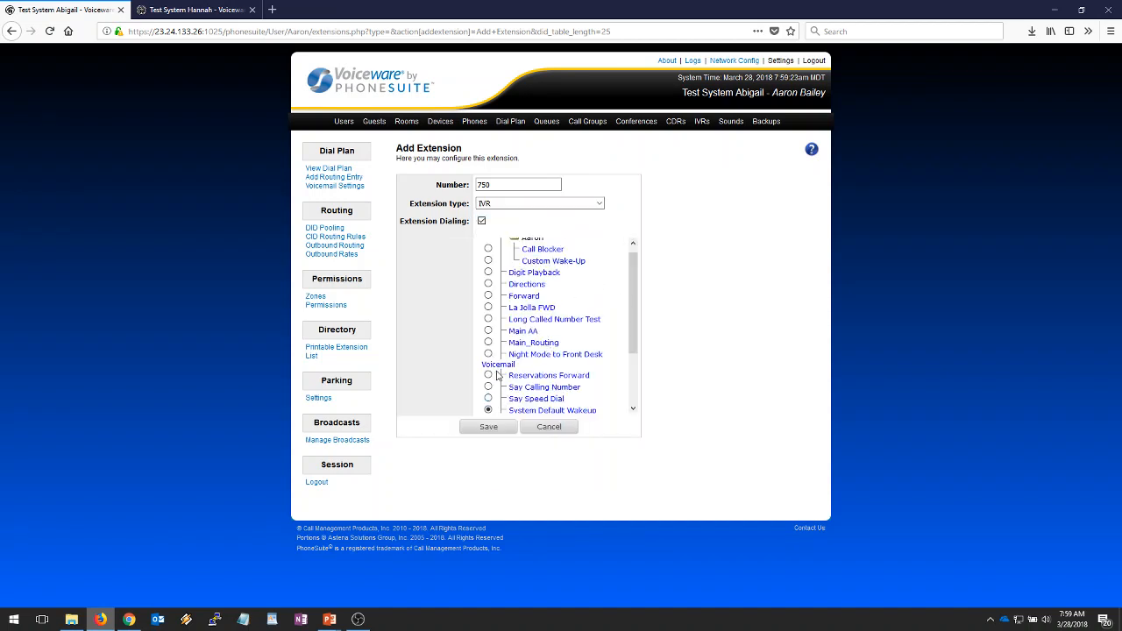
pyautogui.click(489, 296)
pyautogui.moveTo(634, 318); pyautogui.dragTo(635, 310)
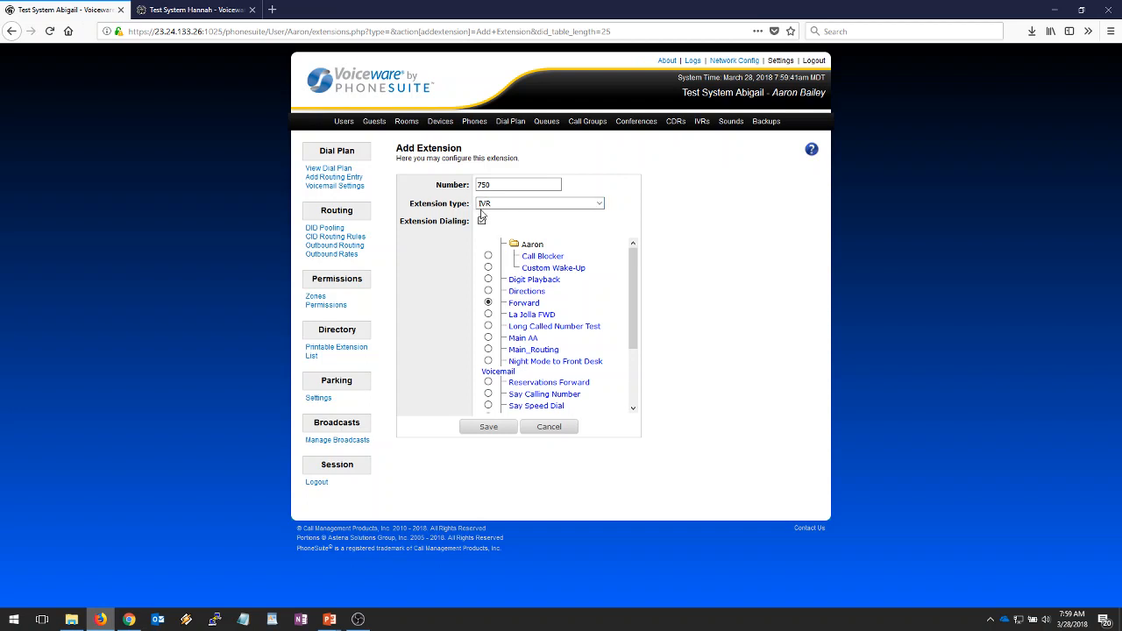
pyautogui.click(476, 430)
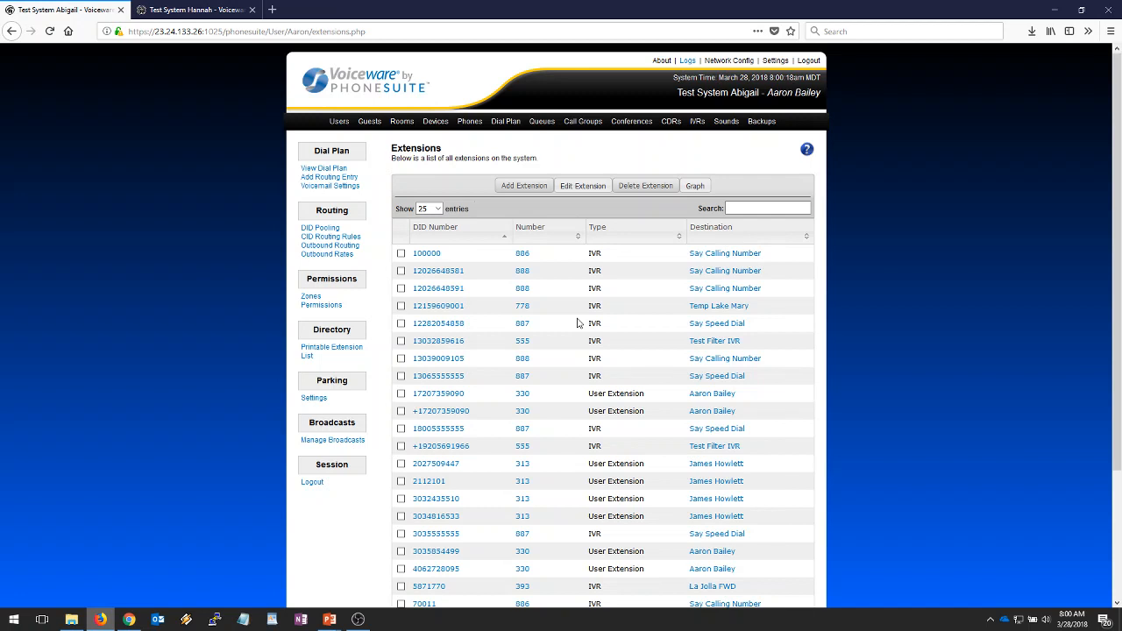
# - Add DID 00001 with destination 750:IVR:Forward and save it
pyautogui.click(523, 186)
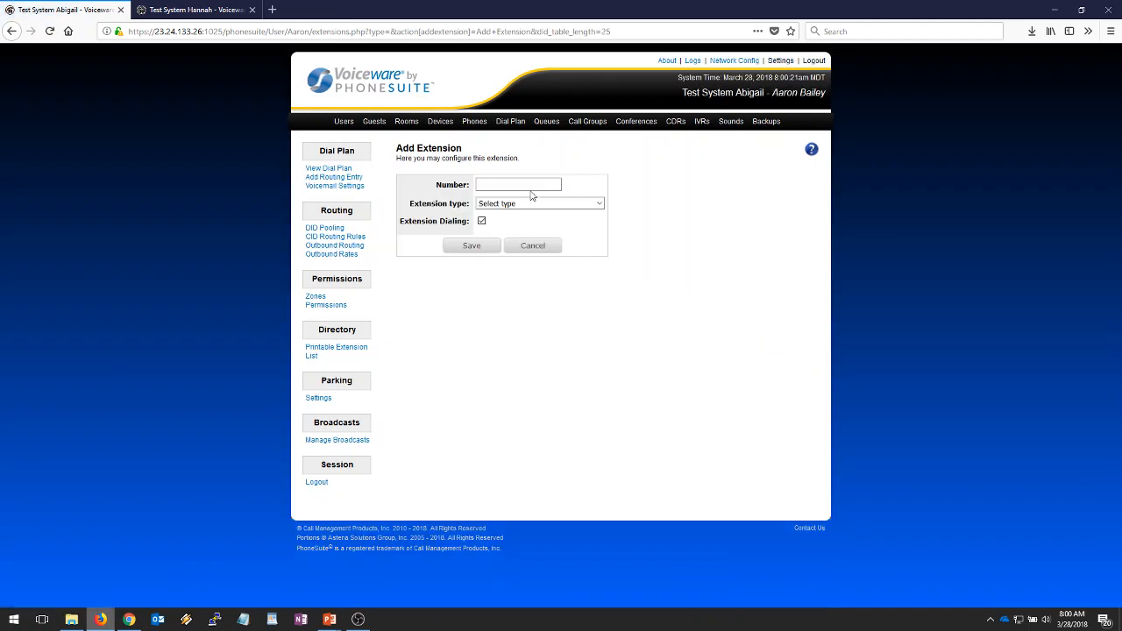
pyautogui.click(531, 184)
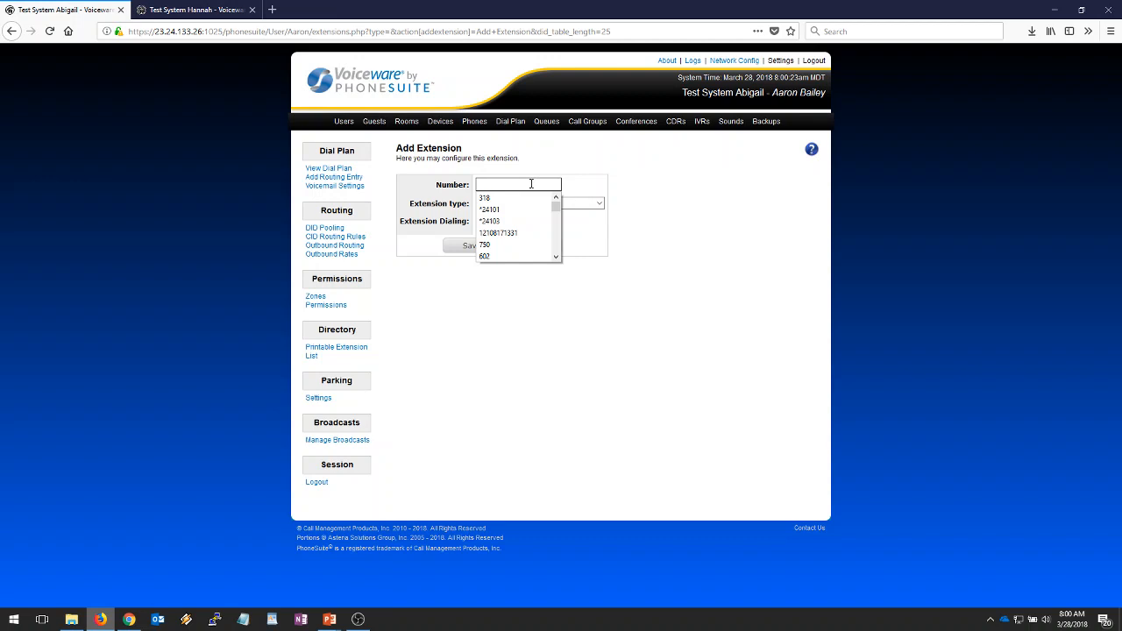
pyautogui.write('00')
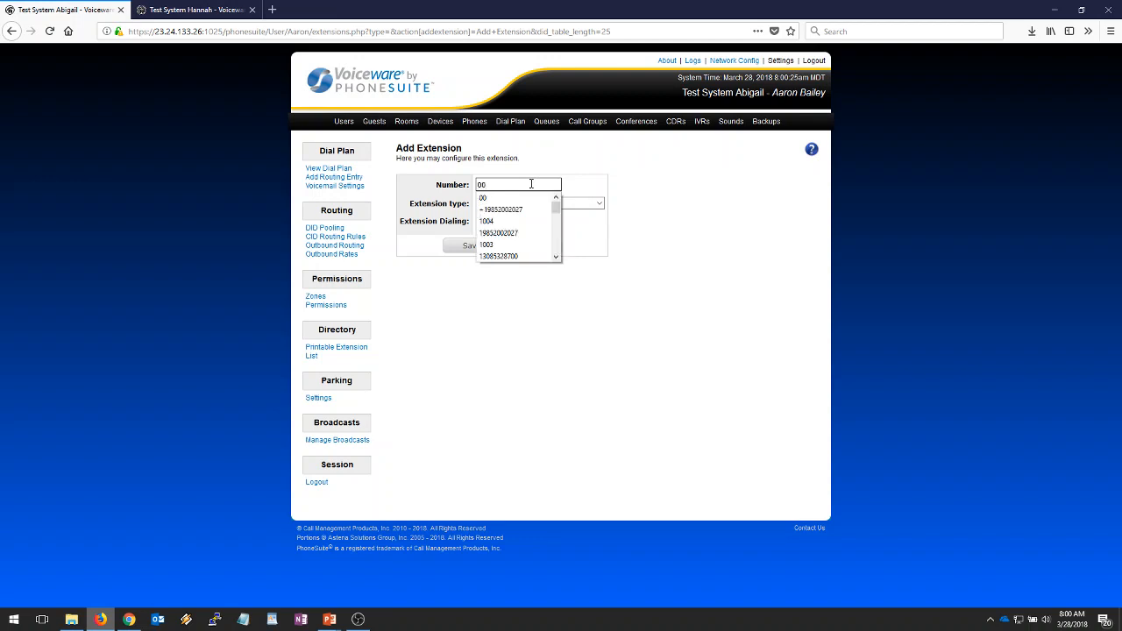
pyautogui.write('001')
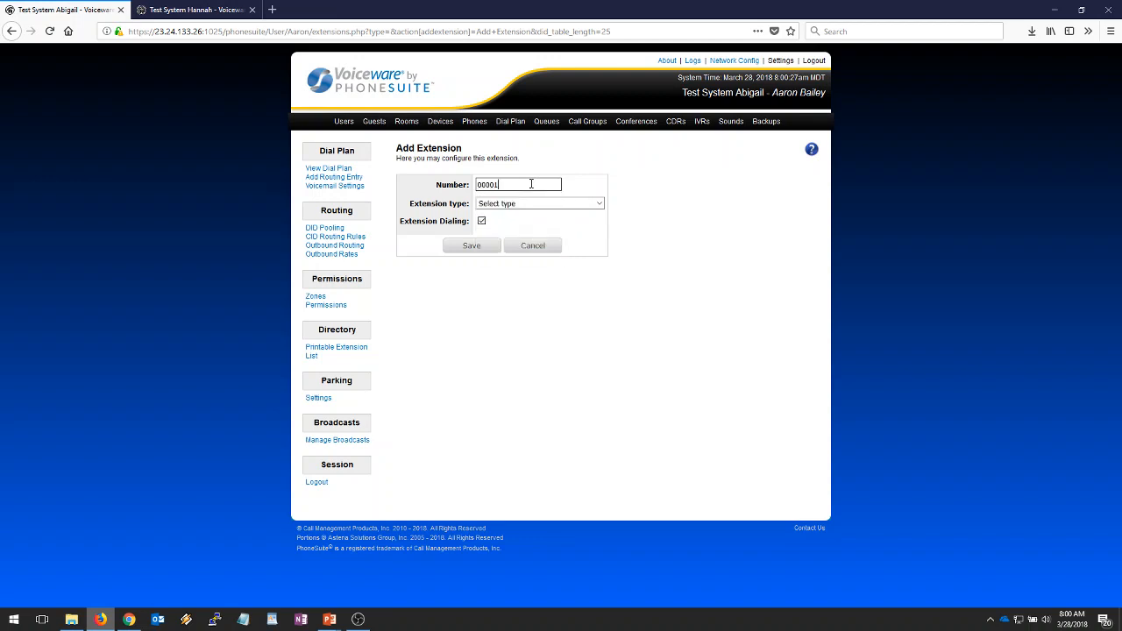
pyautogui.click(680, 189)
pyautogui.click(596, 208)
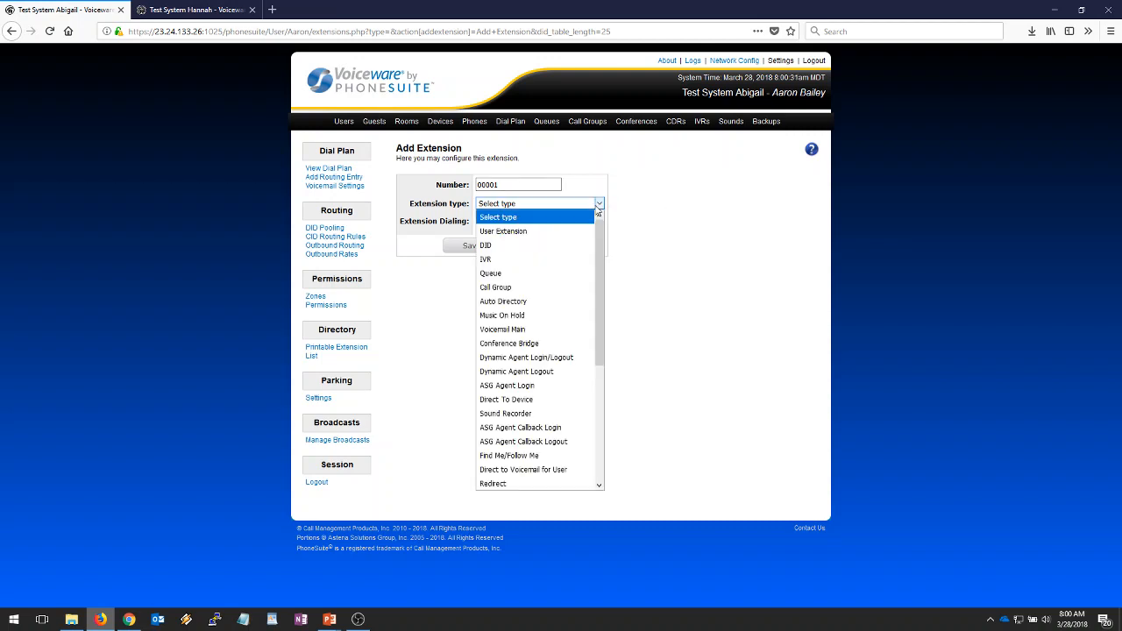
pyautogui.click(526, 253)
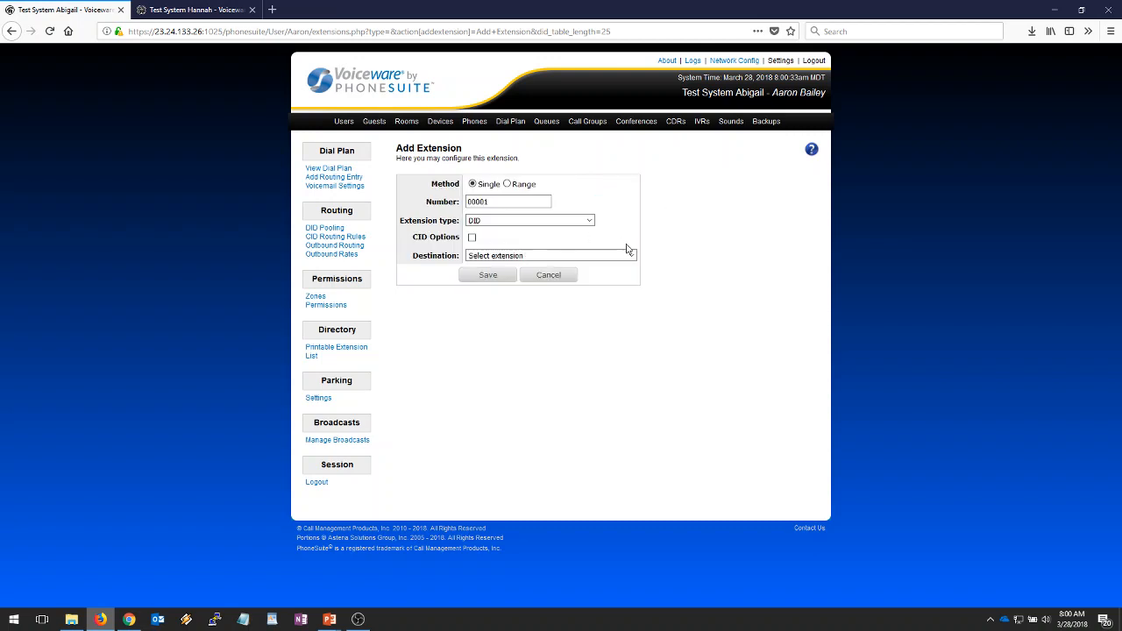
pyautogui.click(630, 255)
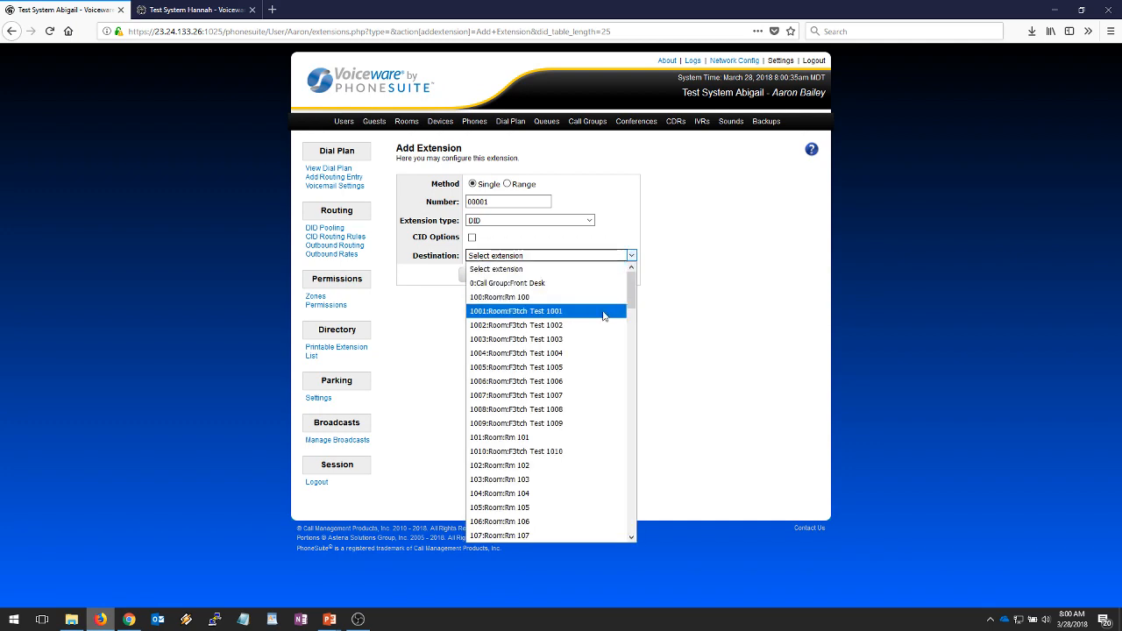
pyautogui.scroll(-20, 607, 316)
pyautogui.scroll(-10, 603, 326)
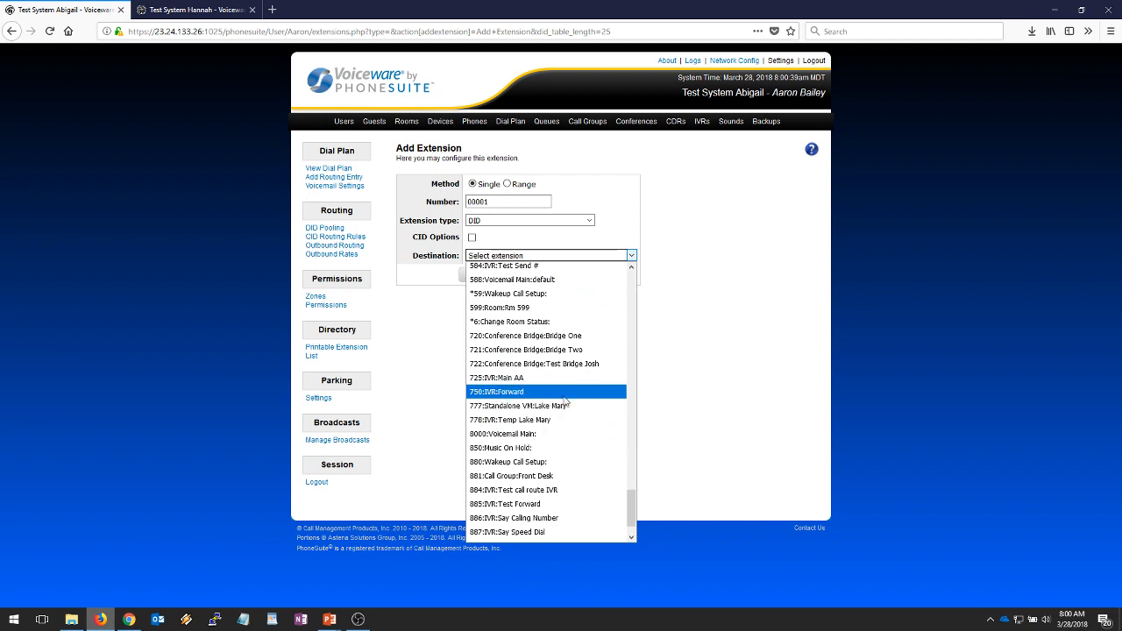
pyautogui.click(566, 394)
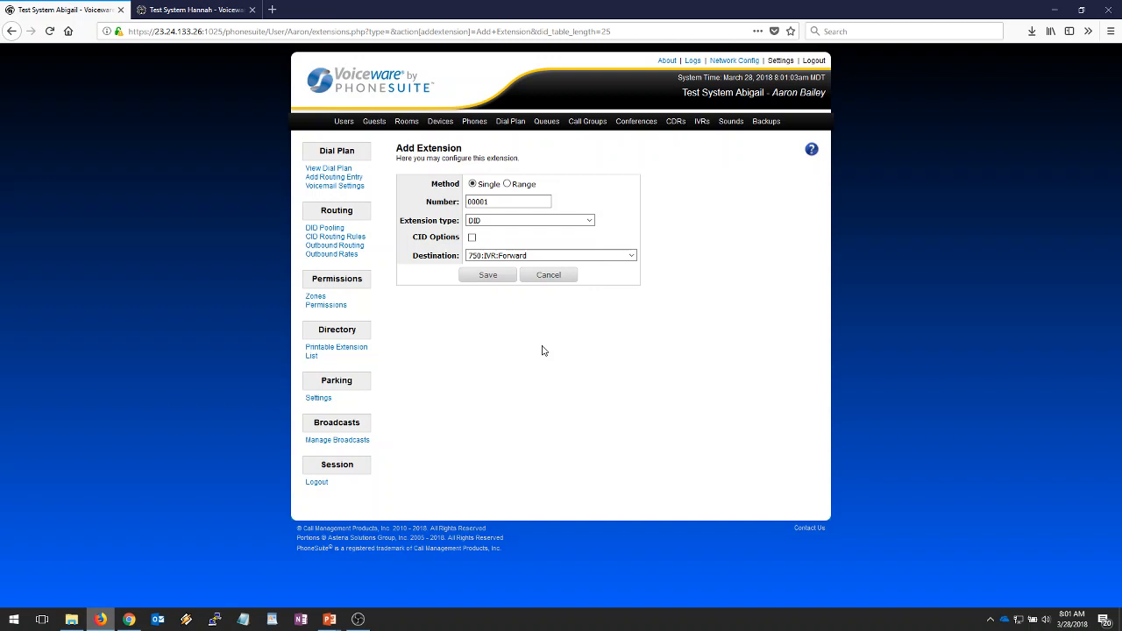
pyautogui.click(490, 277)
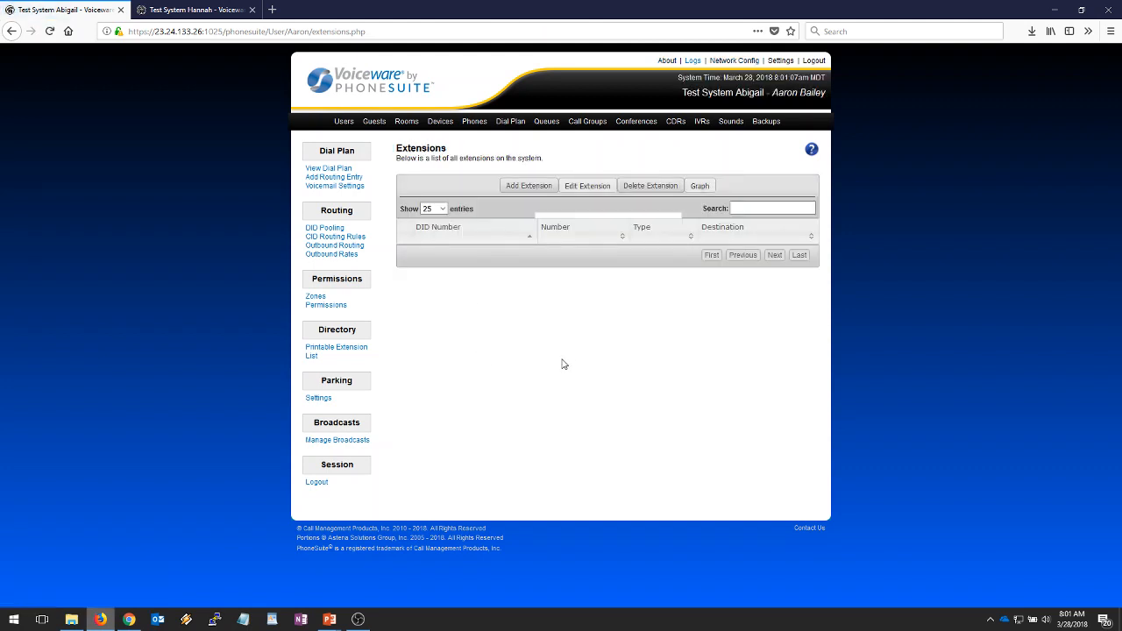
# - Search the extensions for 00001, then bring up the Outbound Routing rules
pyautogui.click(752, 209)
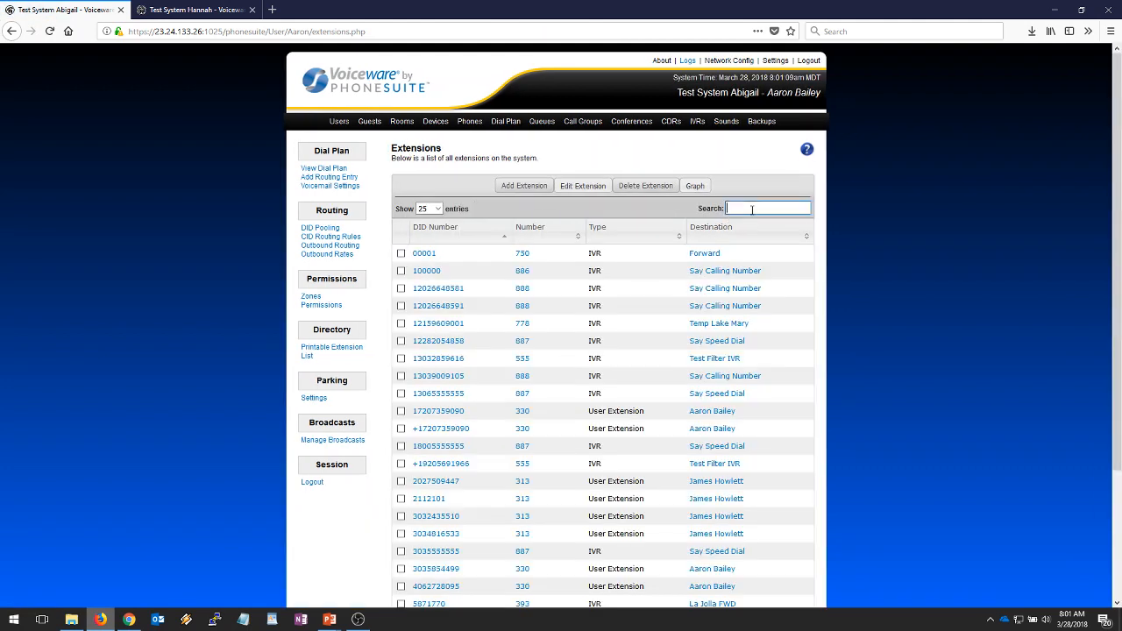
pyautogui.write('00001')
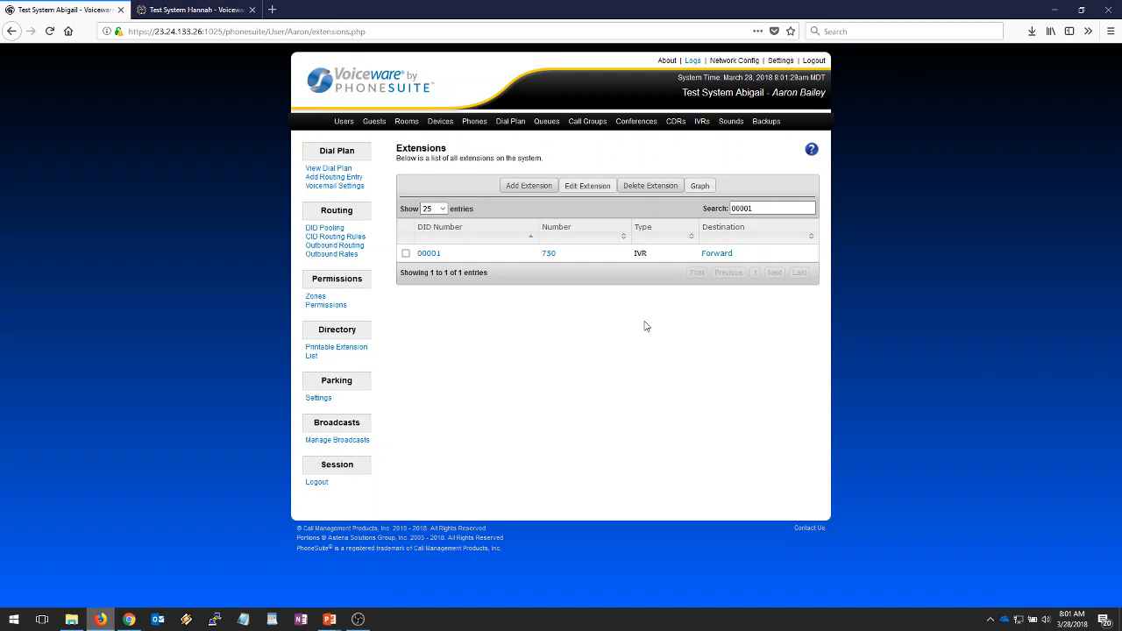
pyautogui.click(357, 249)
pyautogui.click(751, 304)
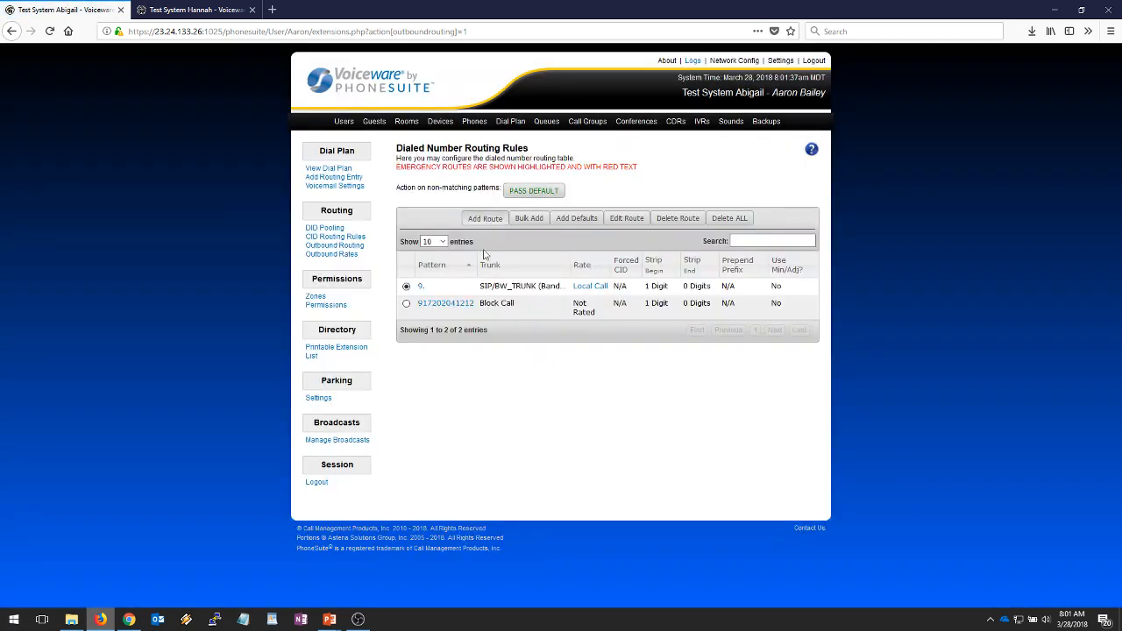
pyautogui.click(493, 217)
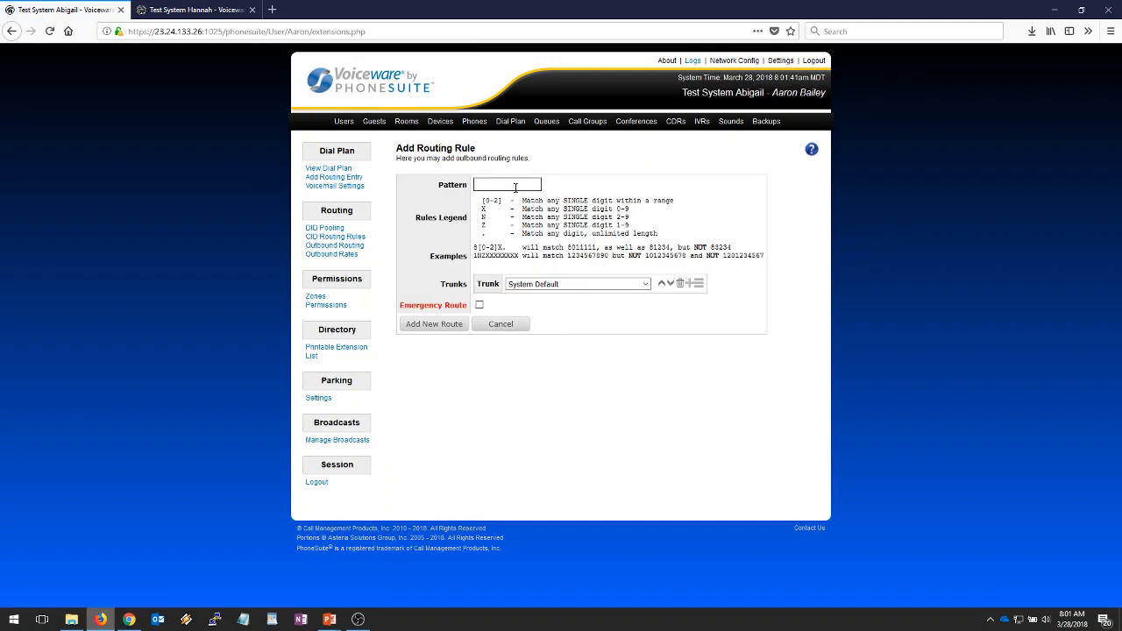
pyautogui.write('91000')
pyautogui.click(639, 286)
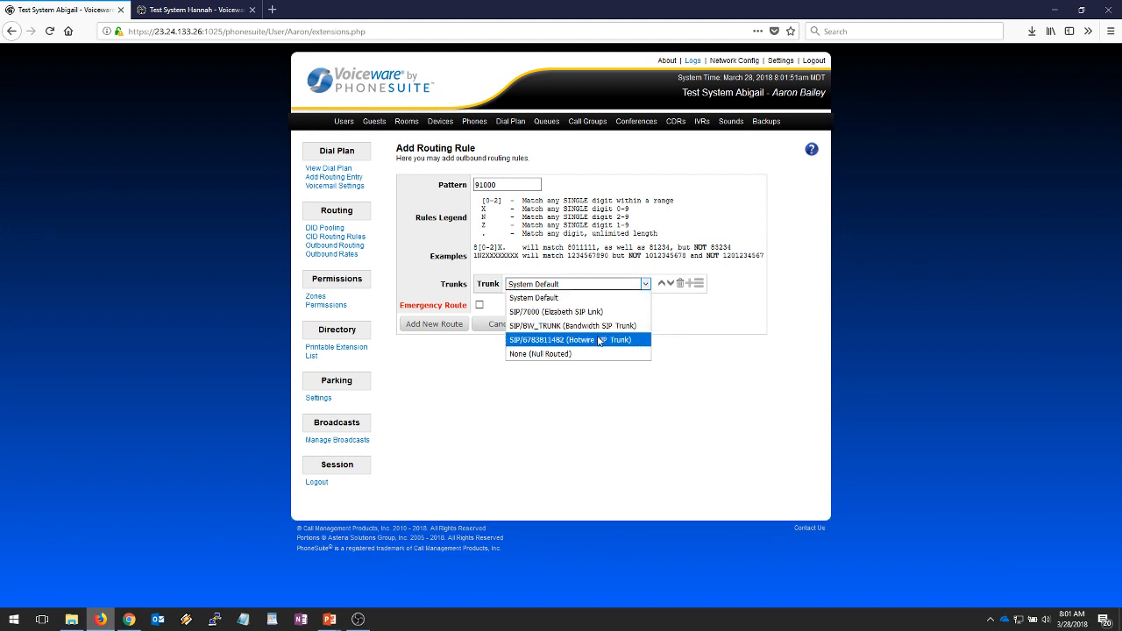
pyautogui.click(678, 311)
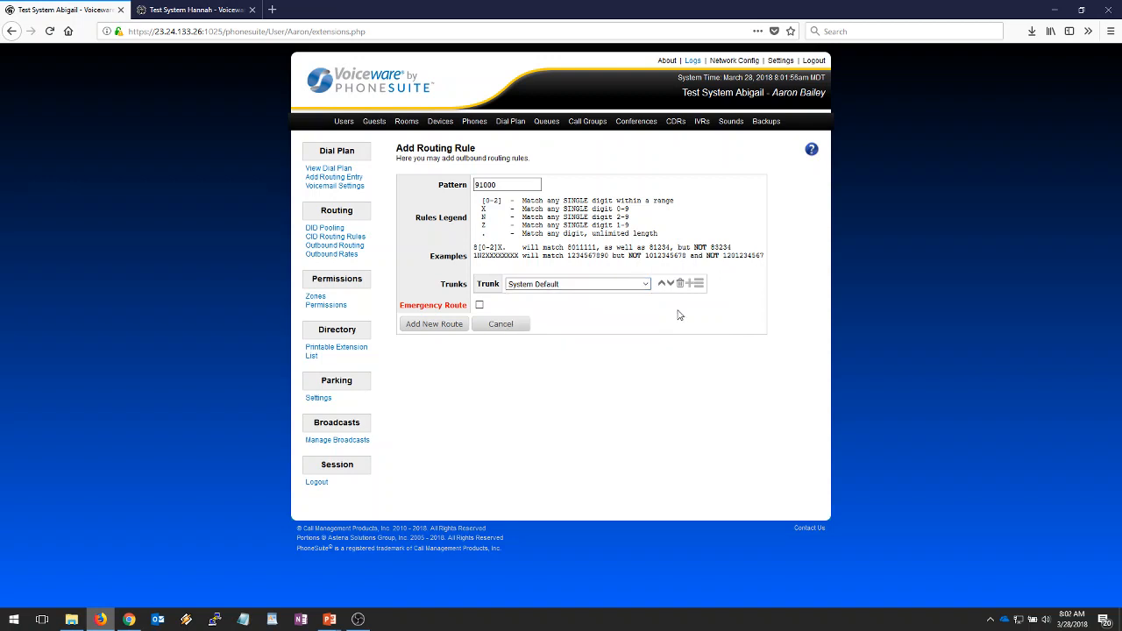
pyautogui.click(507, 326)
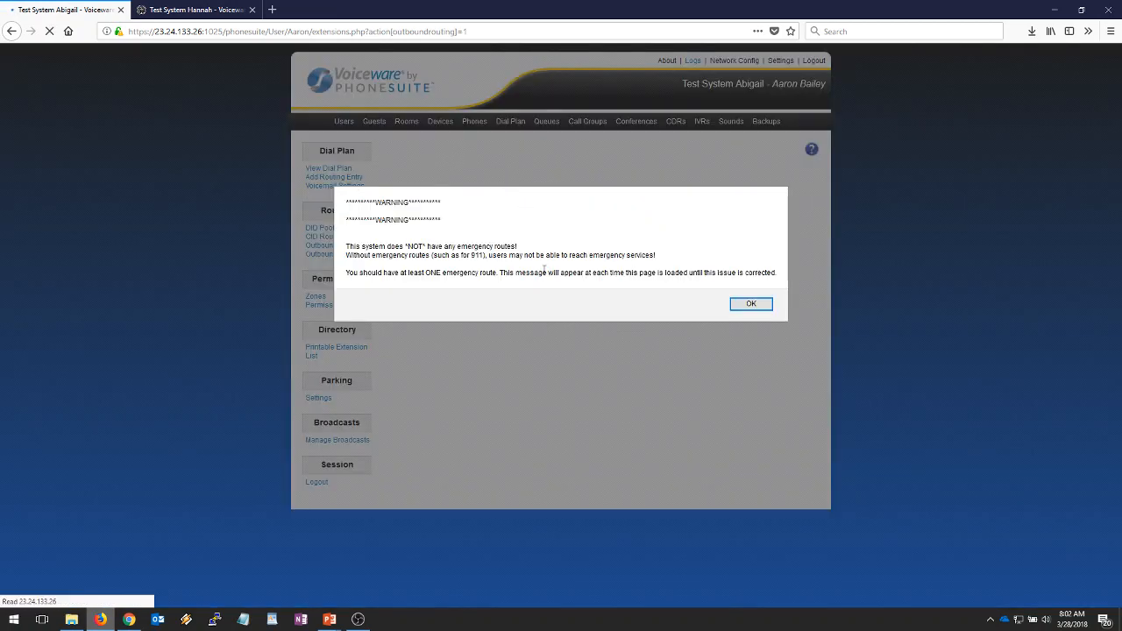
# - Dismiss the no-emergency-routes warning, go to Devices, and bring up the call-path slide
pyautogui.click(745, 304)
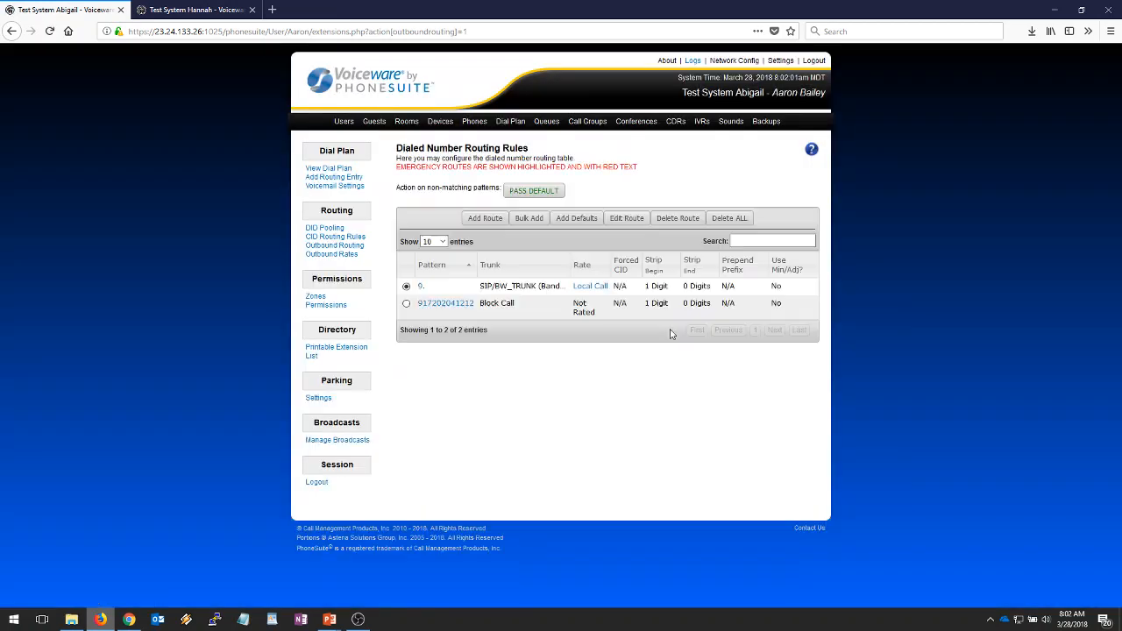
pyautogui.click(441, 123)
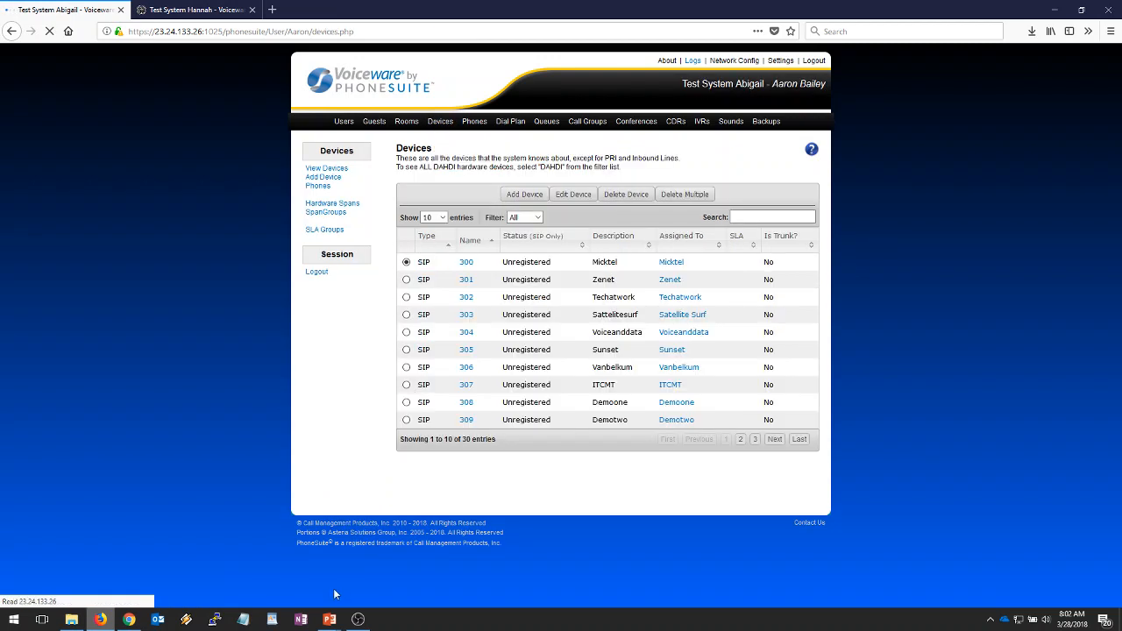
pyautogui.moveTo(329, 619)
pyautogui.click(392, 579)
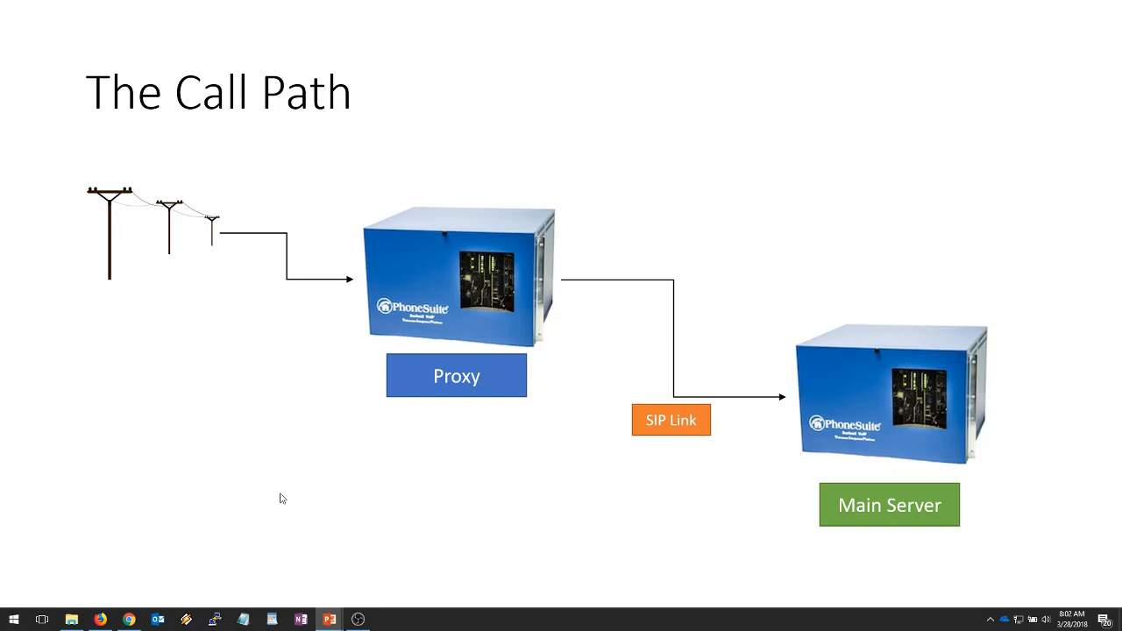
# - Back on Abigail's Devices page, start a new device named 7050
pyautogui.click(101, 619)
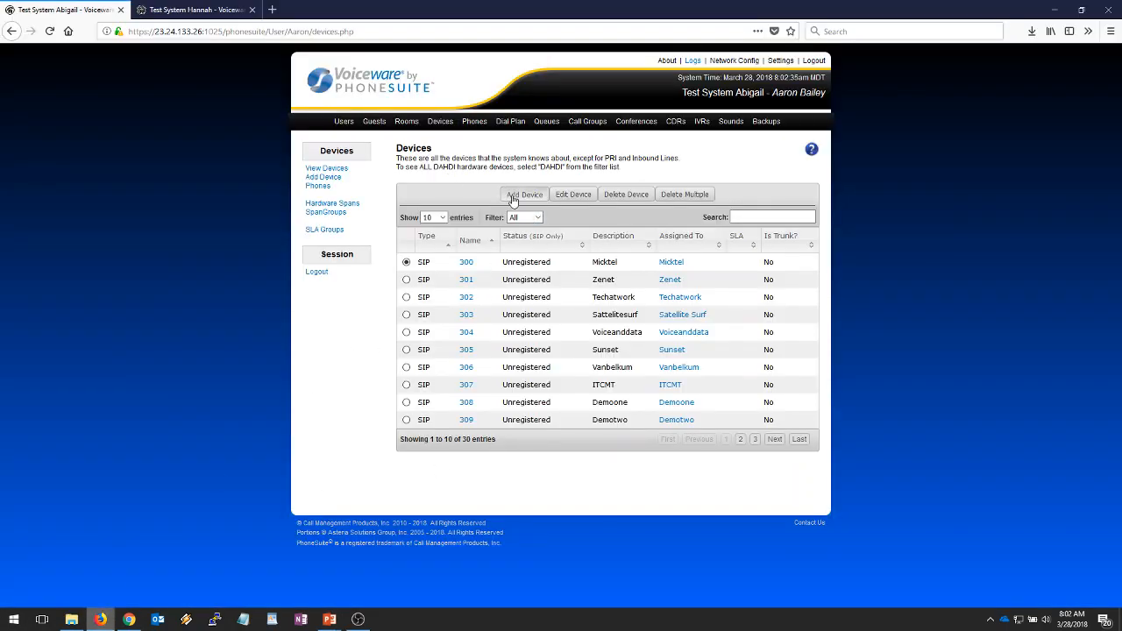
pyautogui.click(514, 198)
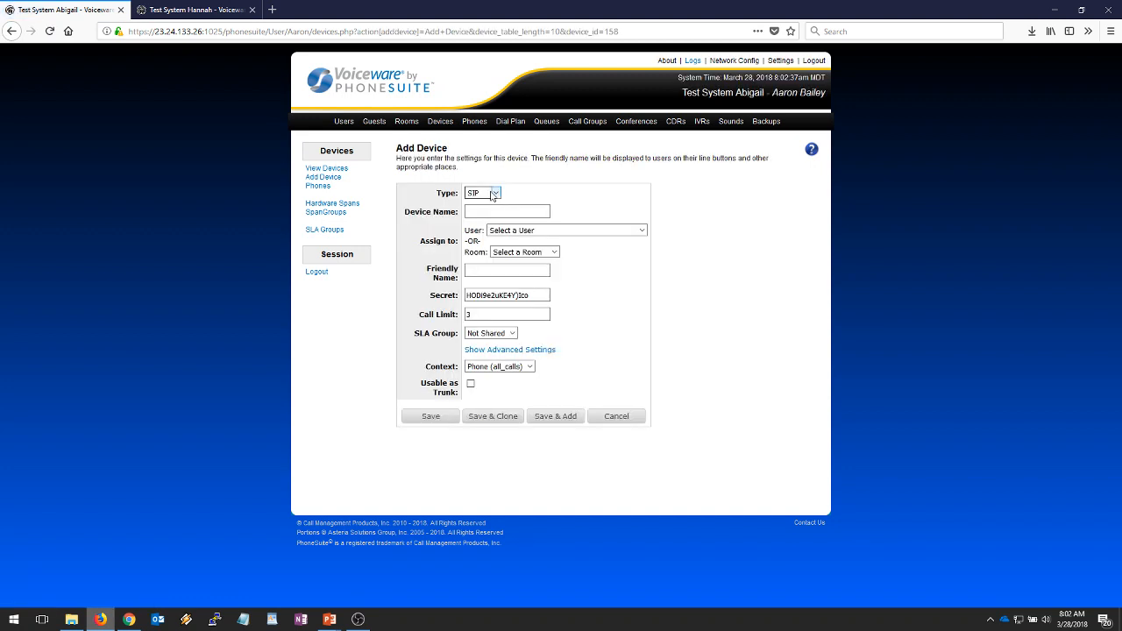
pyautogui.click(509, 214)
pyautogui.click(511, 214)
pyautogui.write('7')
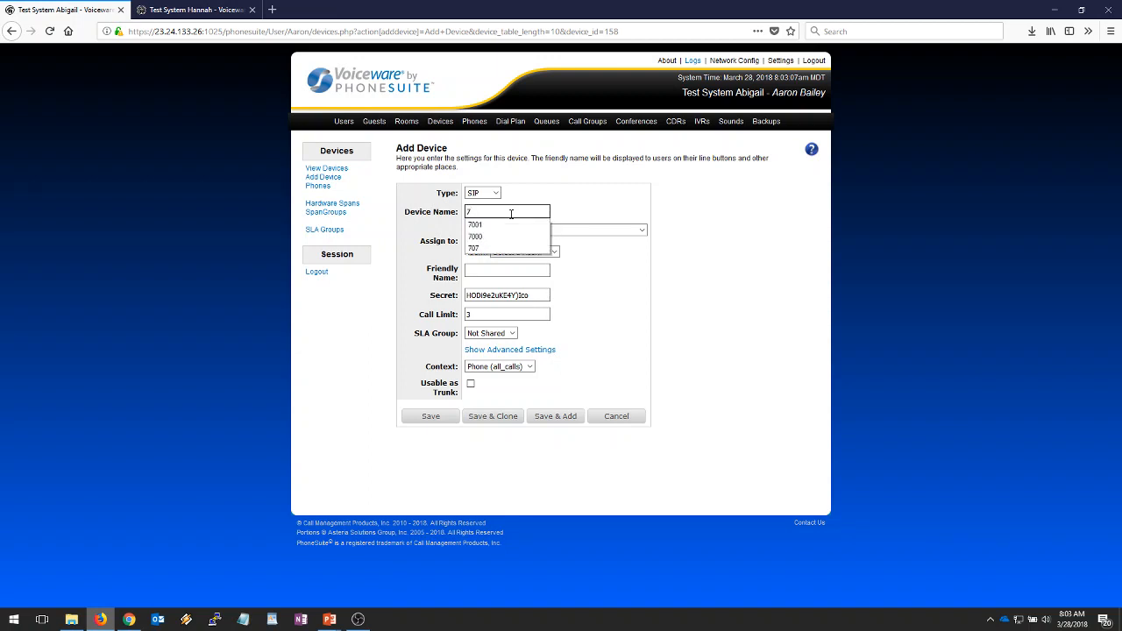
pyautogui.write('0')
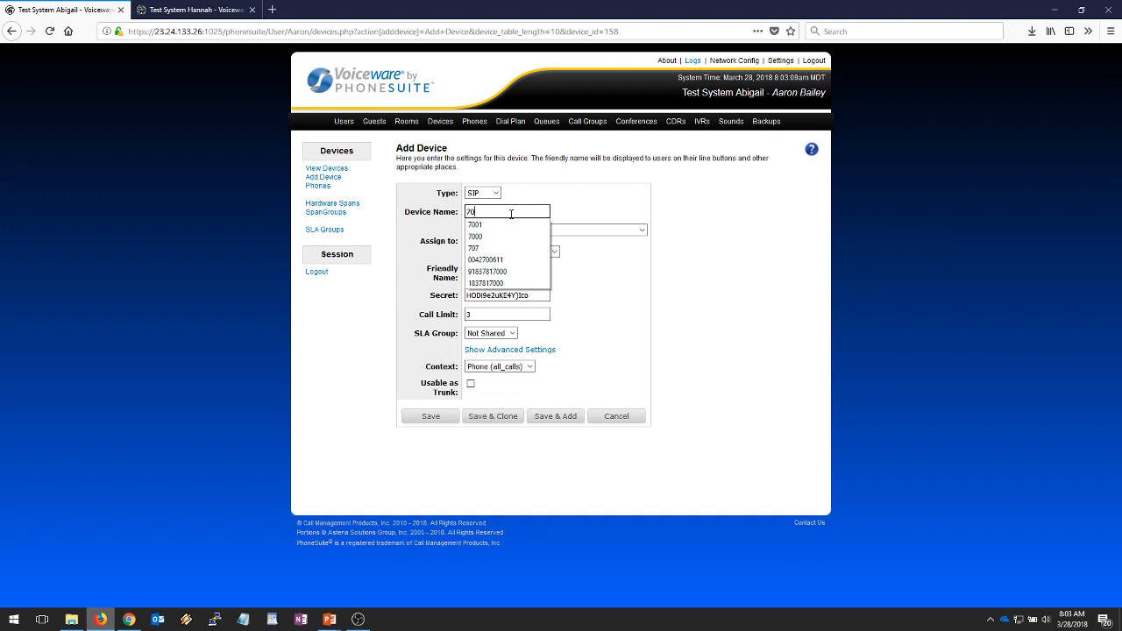
pyautogui.write('50')
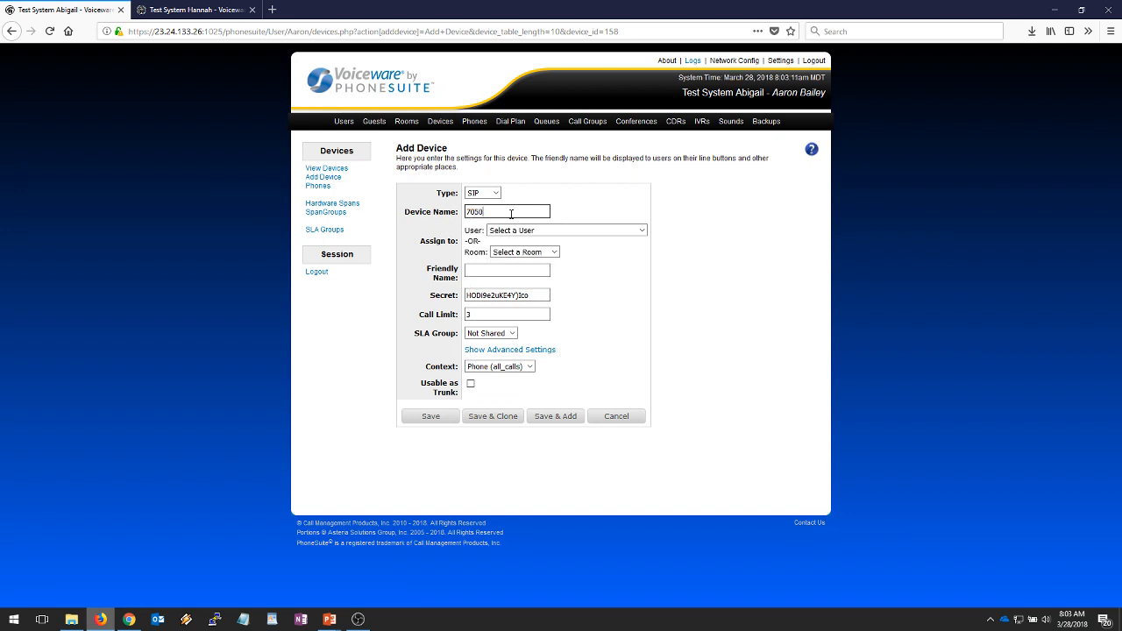
# - Give the device the friendly name 'Hannah SIP Link' and select the generated secret
pyautogui.click(513, 270)
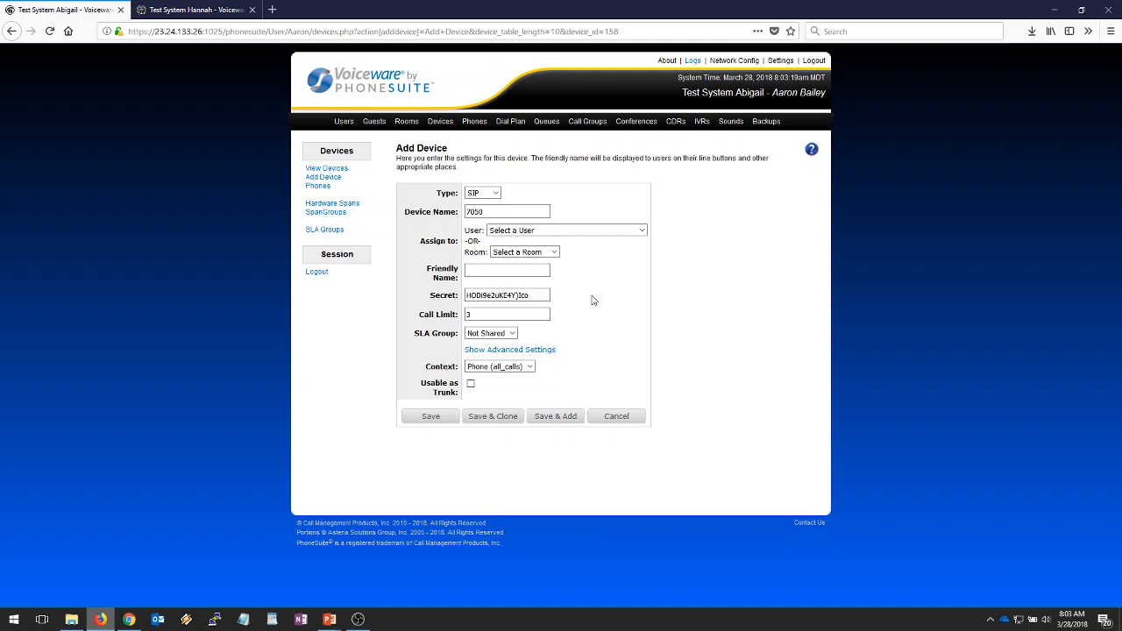
pyautogui.write('Hana SIP Link')
pyautogui.click(481, 271)
pyautogui.doubleClick(481, 271)
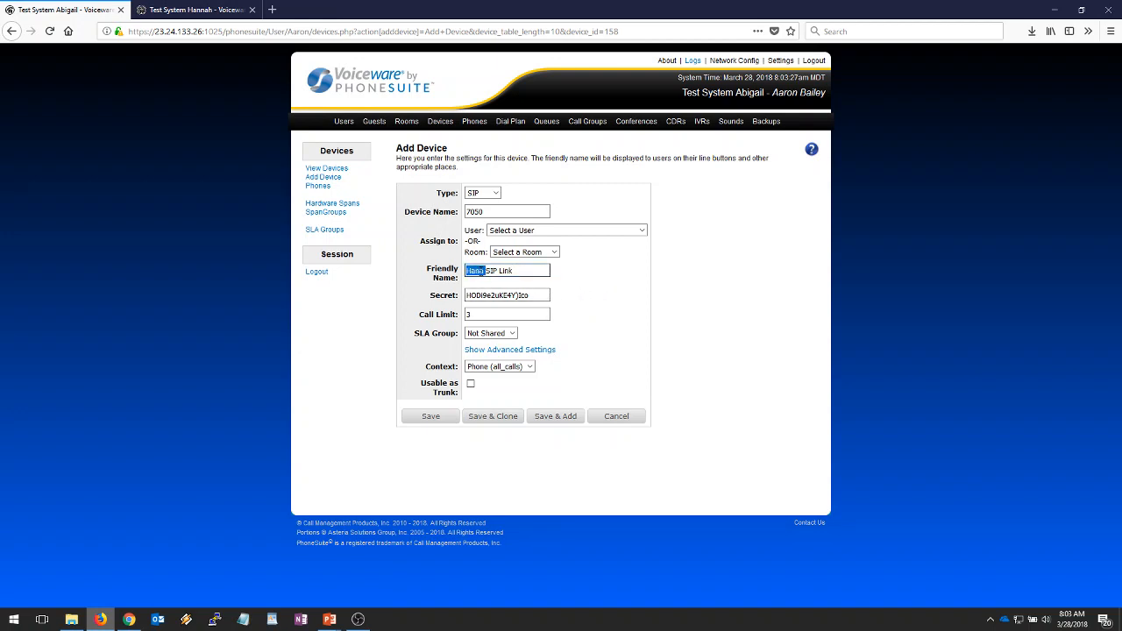
pyautogui.write('Hannah')
pyautogui.click(544, 293)
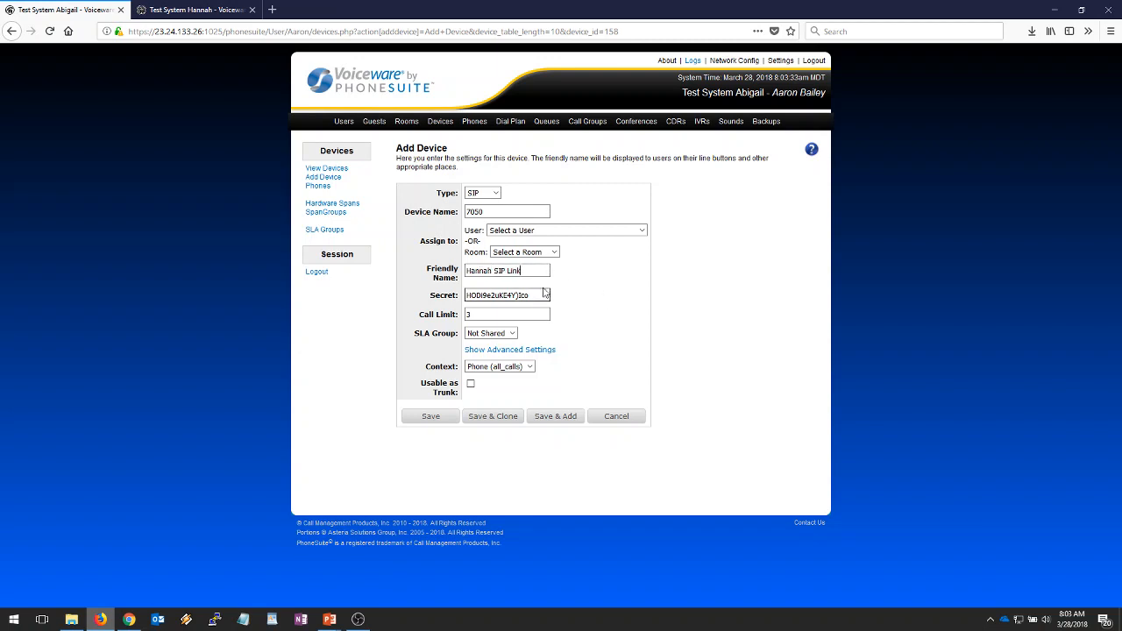
pyautogui.click(519, 273)
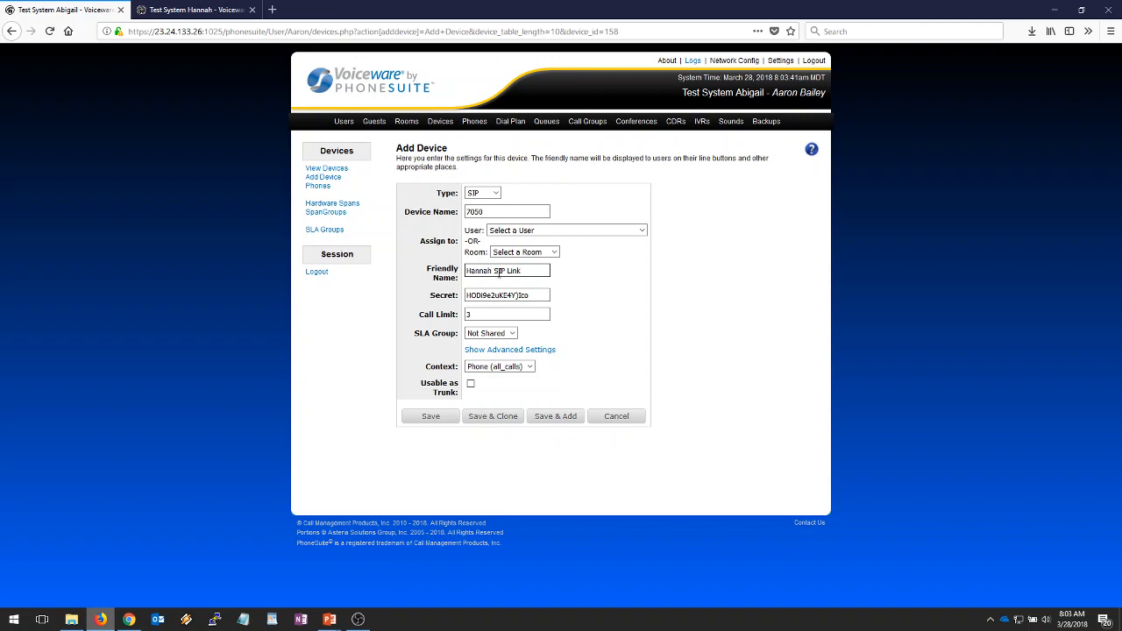
pyautogui.moveTo(538, 295); pyautogui.dragTo(432, 298)
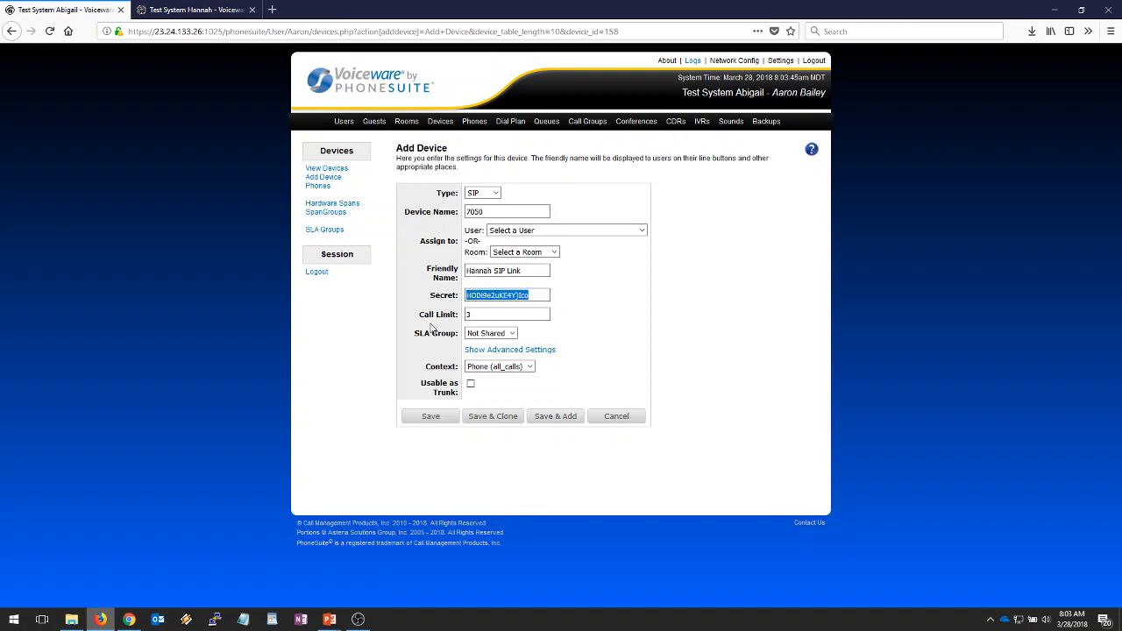
# - Show device 7050's advanced settings and select the 'dynamic' Host value
pyautogui.click(532, 350)
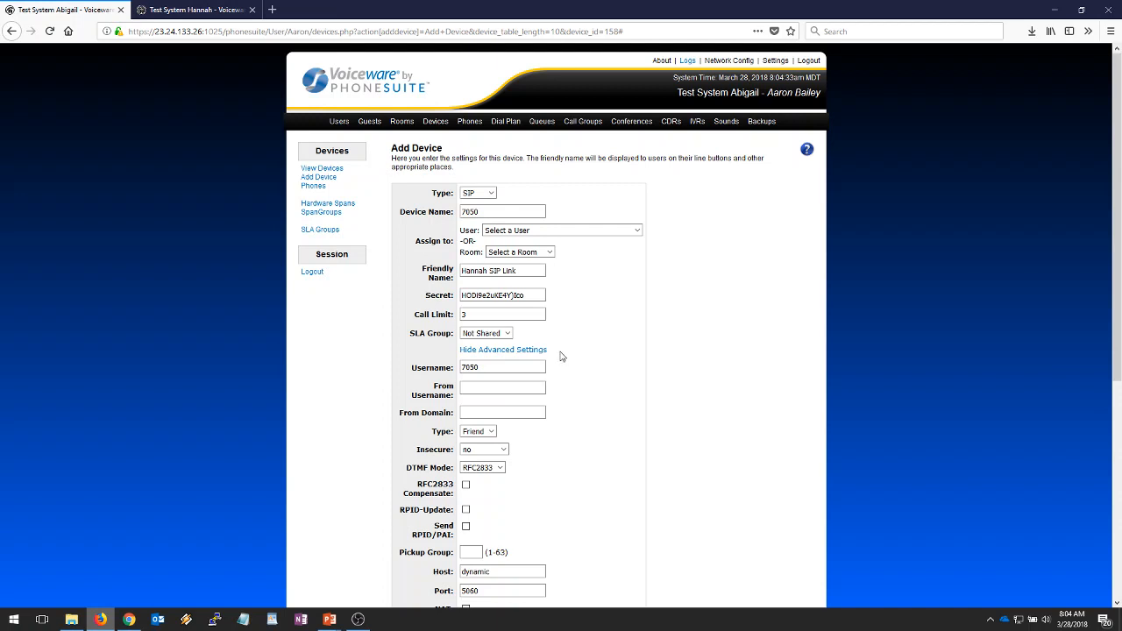
pyautogui.scroll(-3, 563, 356)
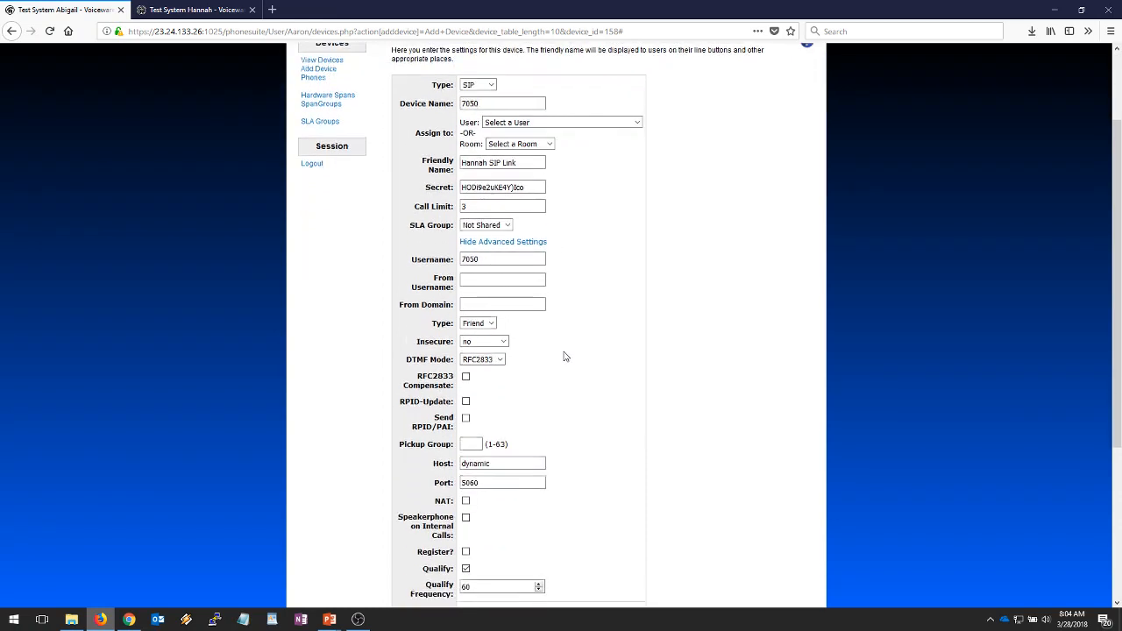
pyautogui.scroll(-2, 550, 309)
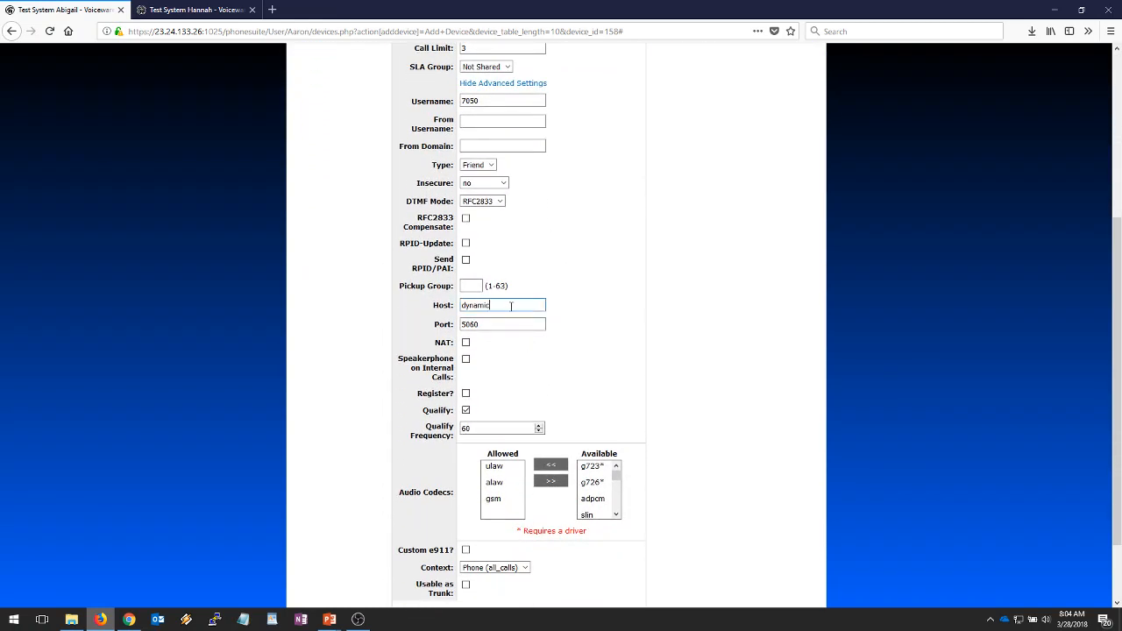
pyautogui.moveTo(520, 306); pyautogui.dragTo(355, 322)
# - Copy Hannah's external IP 34.210.96.87 from its Settings, then select Abigail's Host field for replacement
pyautogui.click(172, 13)
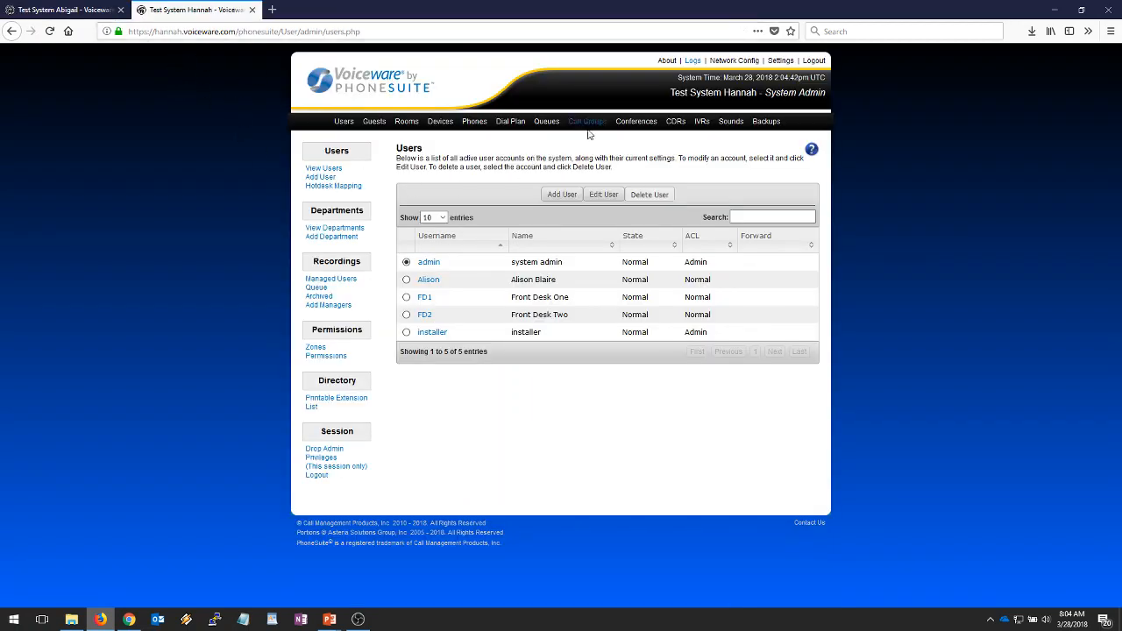
pyautogui.click(781, 60)
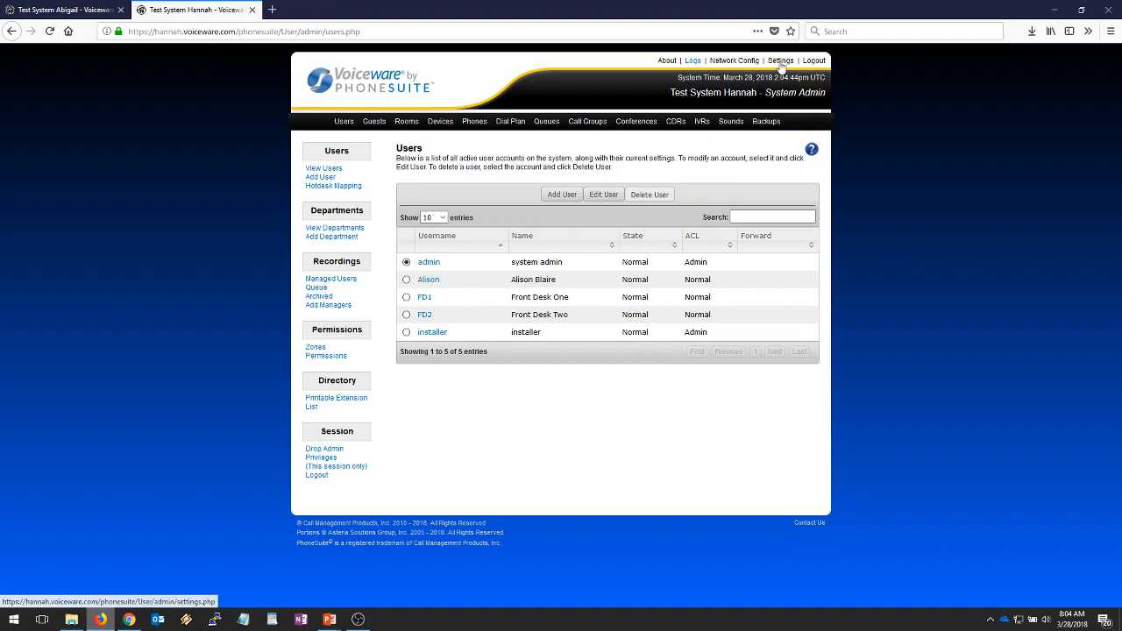
pyautogui.scroll(-3, 375, 407)
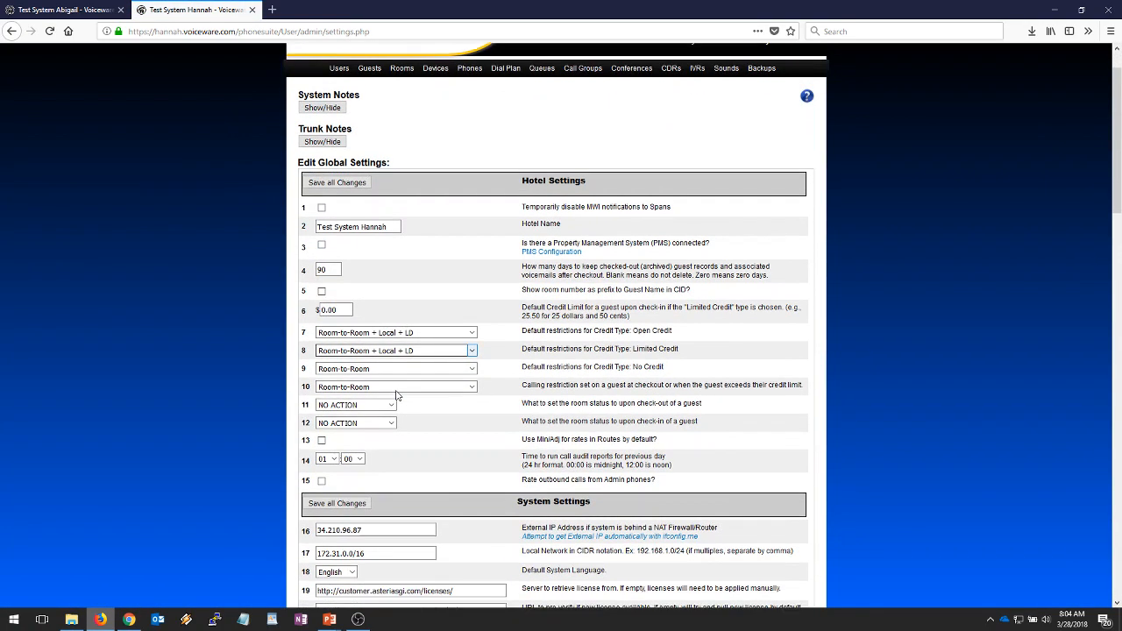
pyautogui.tripleClick(355, 450)
pyautogui.hotkey('ctrl', 'c')
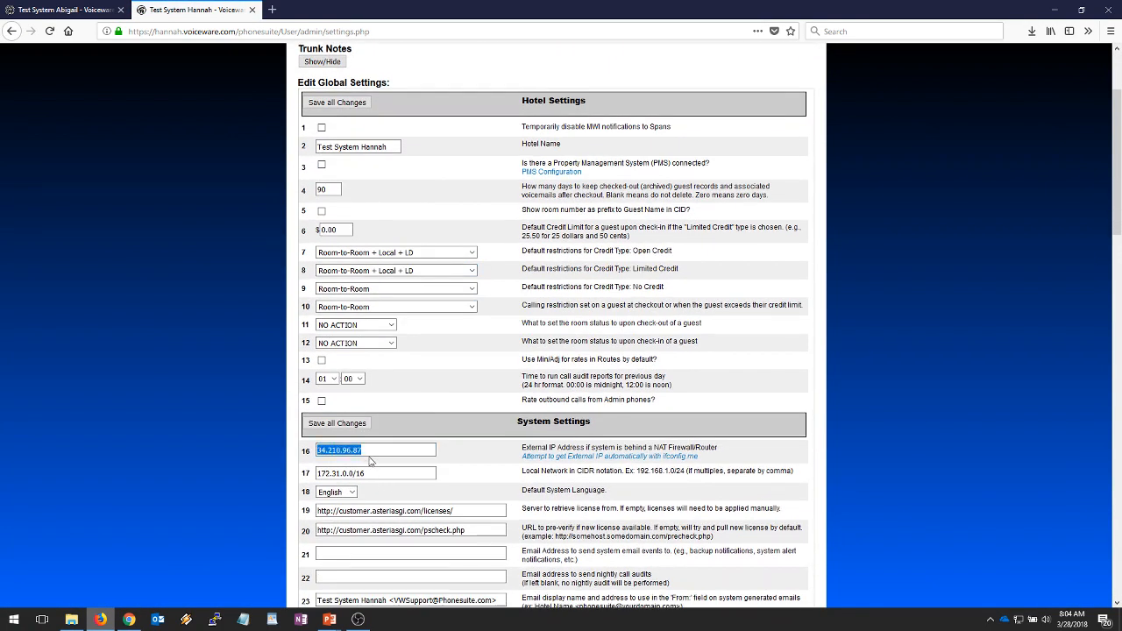
pyautogui.click(61, 9)
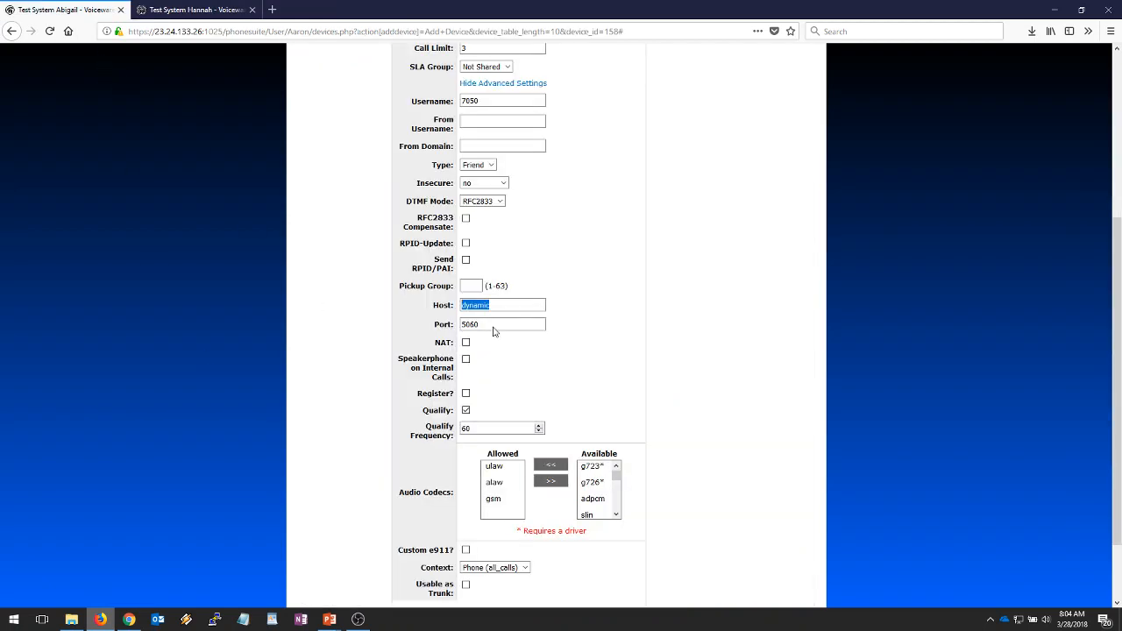
pyautogui.tripleClick(505, 304)
# - Paste 34.210.96.87 as Host, enable NAT and registration, and copy credentials into registration fields
pyautogui.hotkey('ctrl', 'v')
pyautogui.scroll(2, 394, 339)
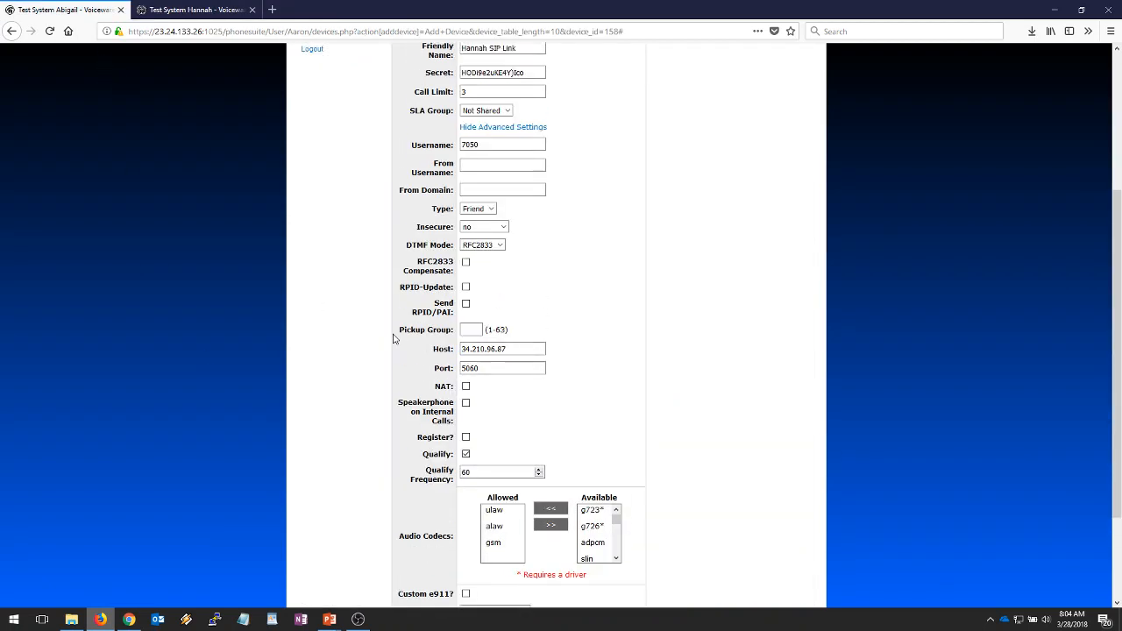
pyautogui.scroll(-1, 393, 339)
pyautogui.scroll(-1, 393, 339)
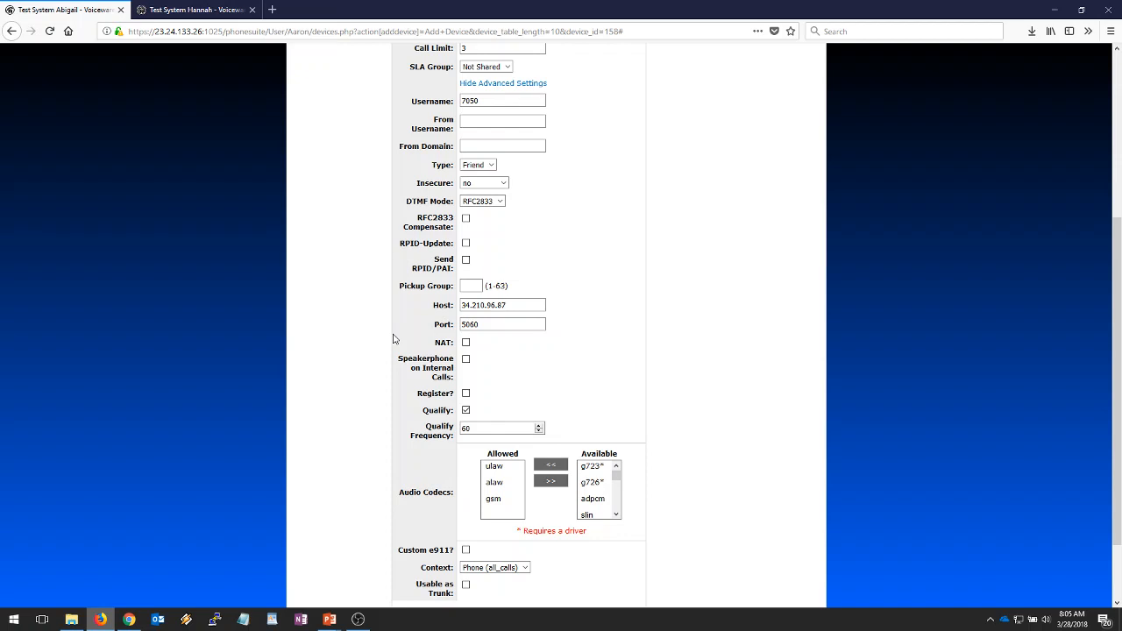
pyautogui.click(466, 342)
pyautogui.scroll(-2, 391, 395)
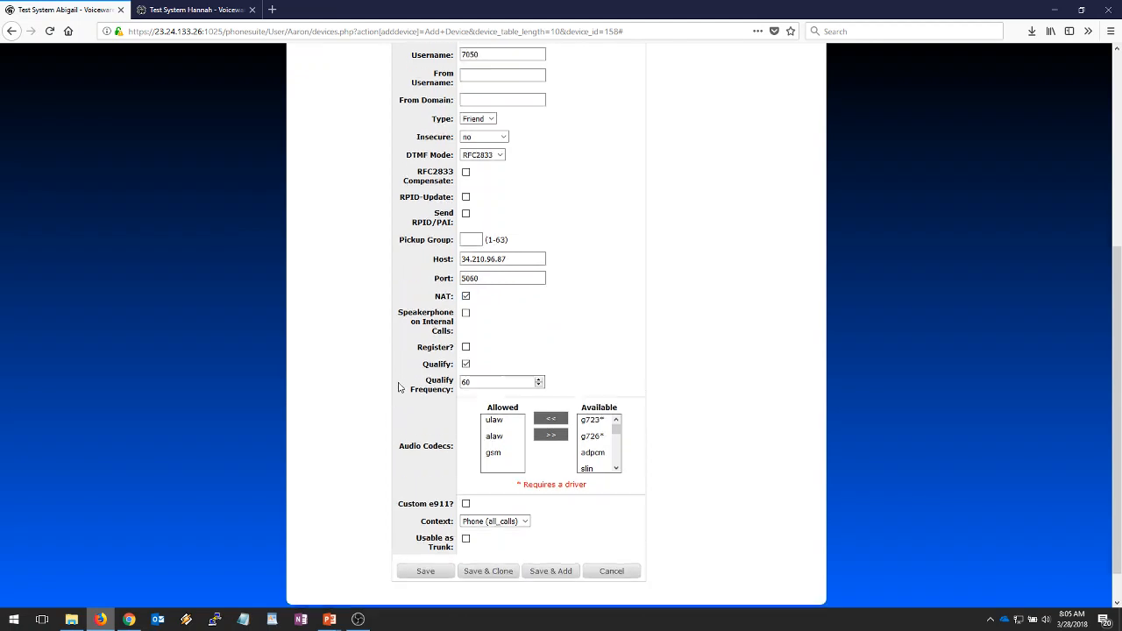
pyautogui.click(466, 328)
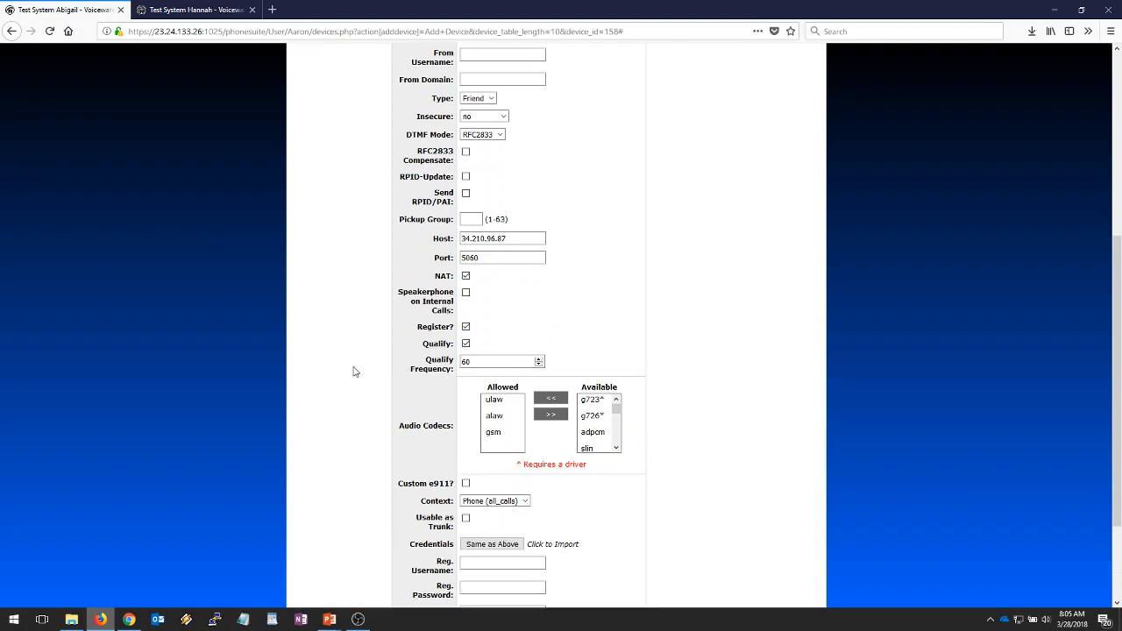
pyautogui.scroll(-4, 353, 371)
pyautogui.click(476, 417)
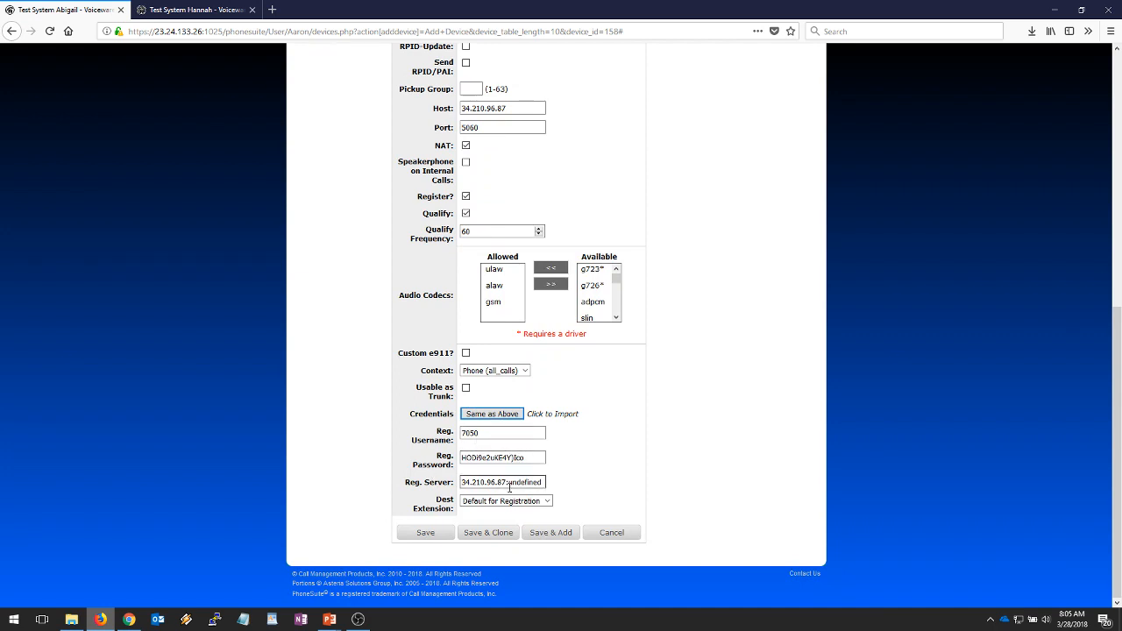
pyautogui.moveTo(506, 482); pyautogui.dragTo(386, 497)
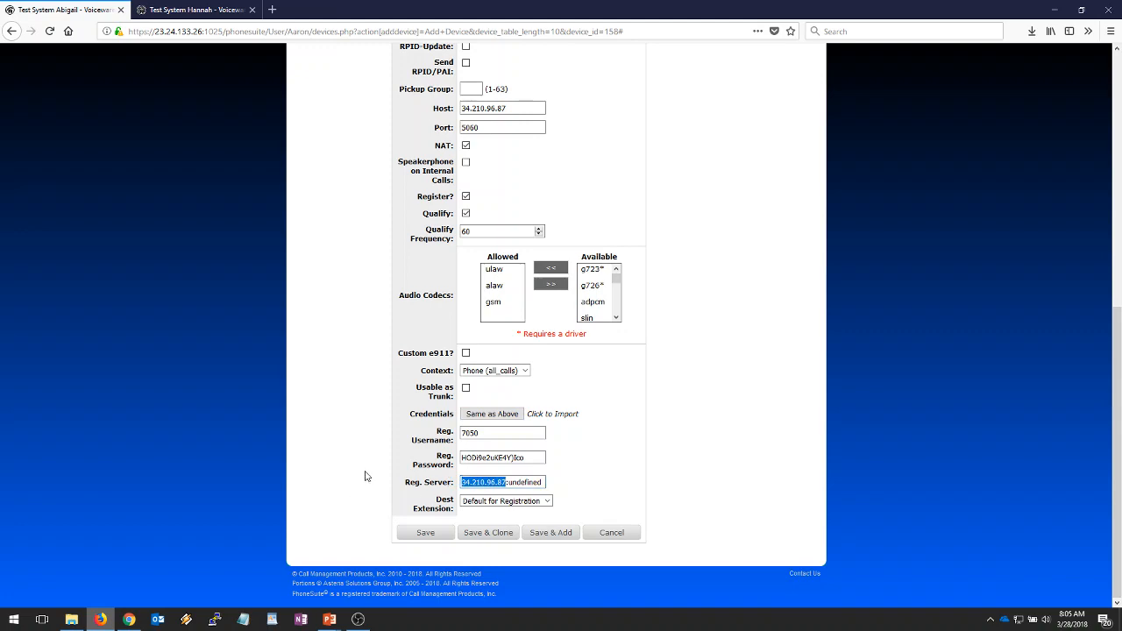
# - Keep connection type Friend, set Insecure to invite, and select the registration password
pyautogui.scroll(2, 383, 443)
pyautogui.scroll(5, 384, 437)
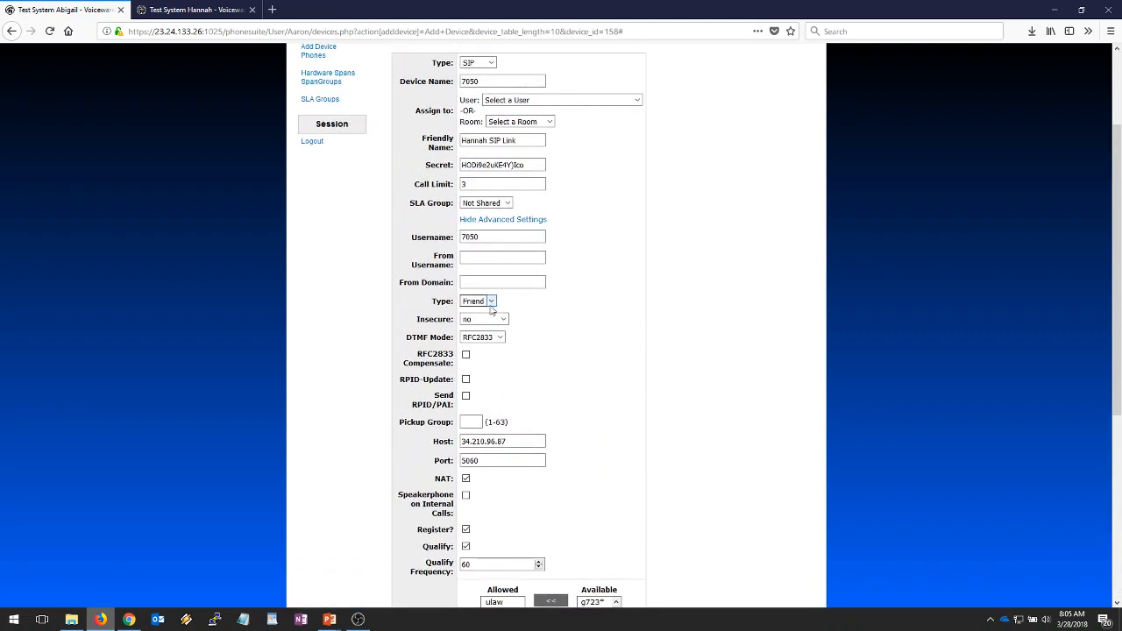
pyautogui.click(491, 306)
pyautogui.click(553, 312)
pyautogui.click(502, 319)
pyautogui.click(506, 347)
pyautogui.scroll(1, 395, 365)
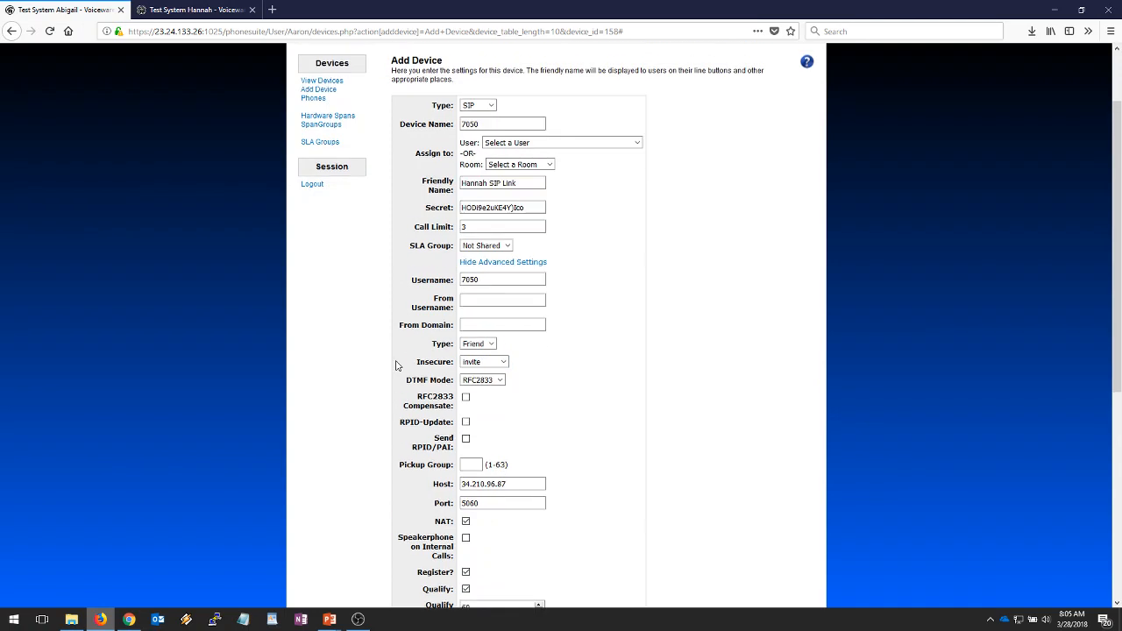
pyautogui.scroll(-3, 396, 365)
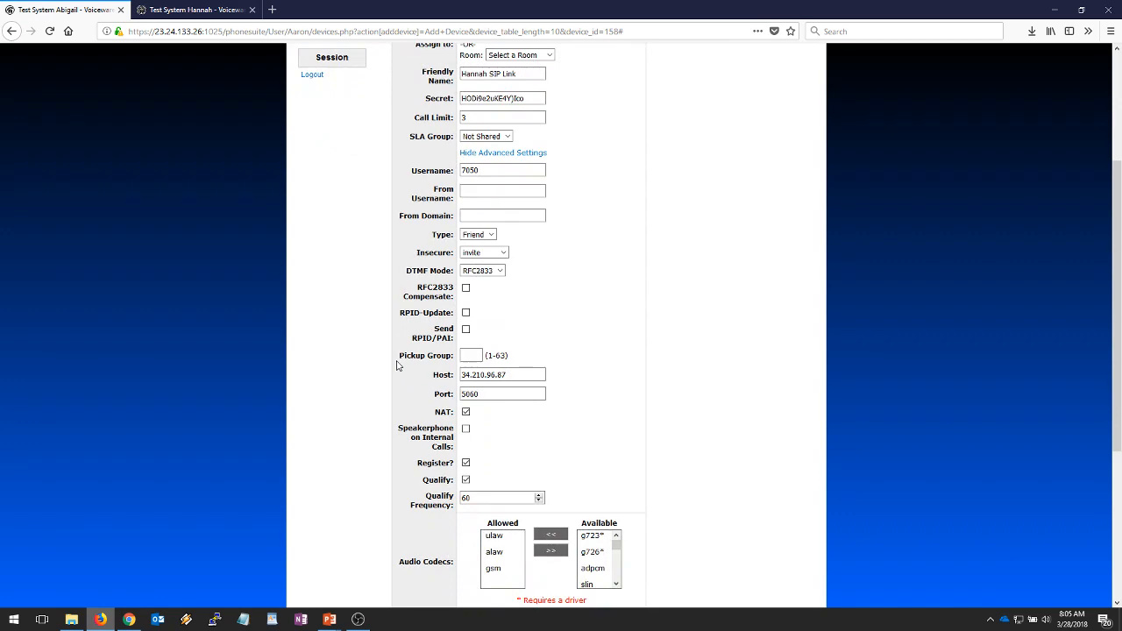
pyautogui.scroll(-5, 396, 365)
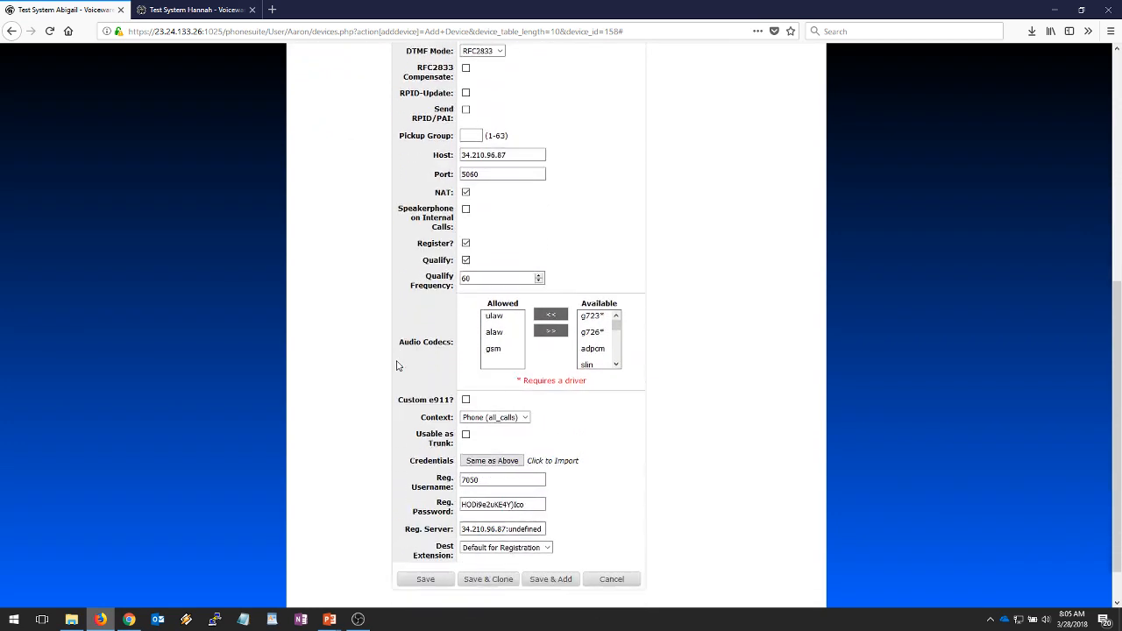
pyautogui.scroll(-1, 396, 366)
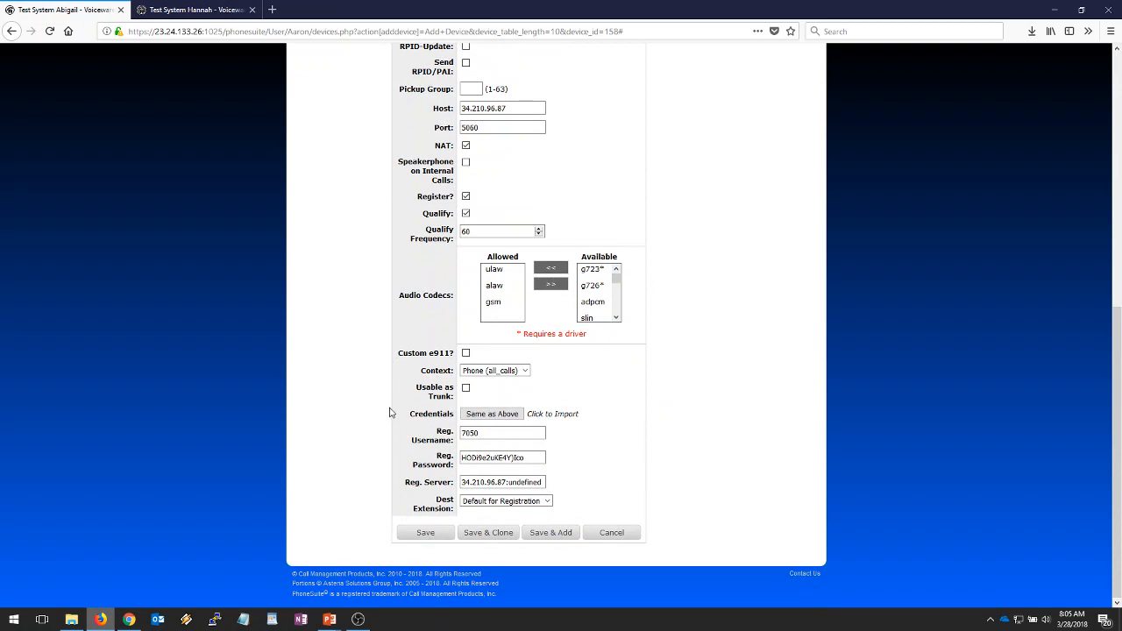
pyautogui.moveTo(533, 456); pyautogui.dragTo(362, 458)
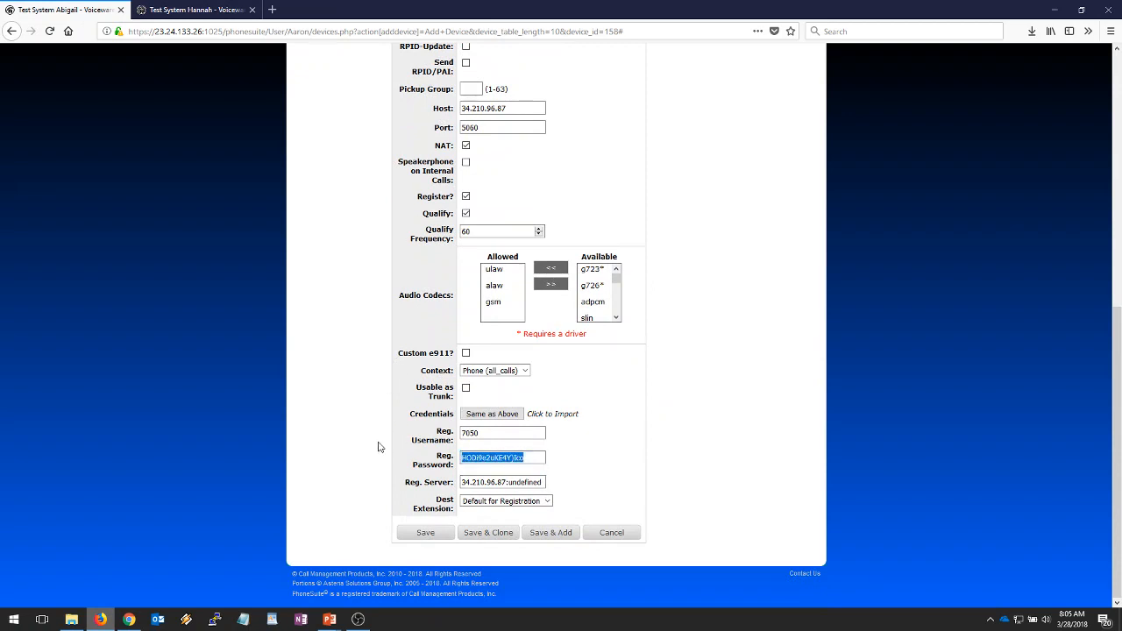
# - Save Abigail's Hannah SIP Link device and start adding a new device on Hannah's system
pyautogui.click(425, 533)
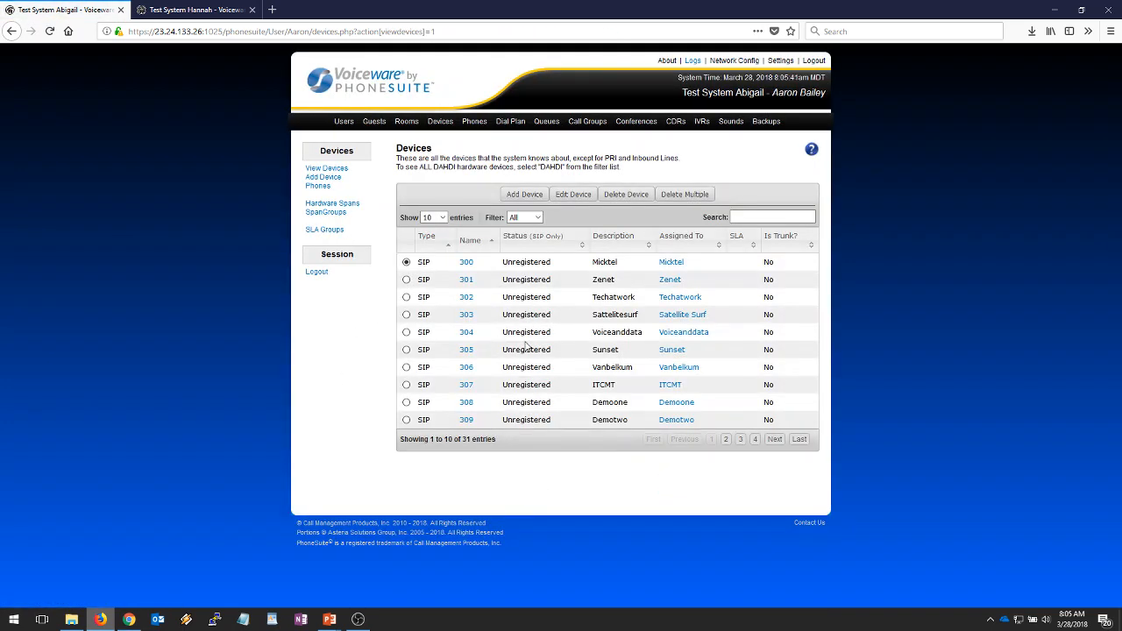
pyautogui.click(179, 14)
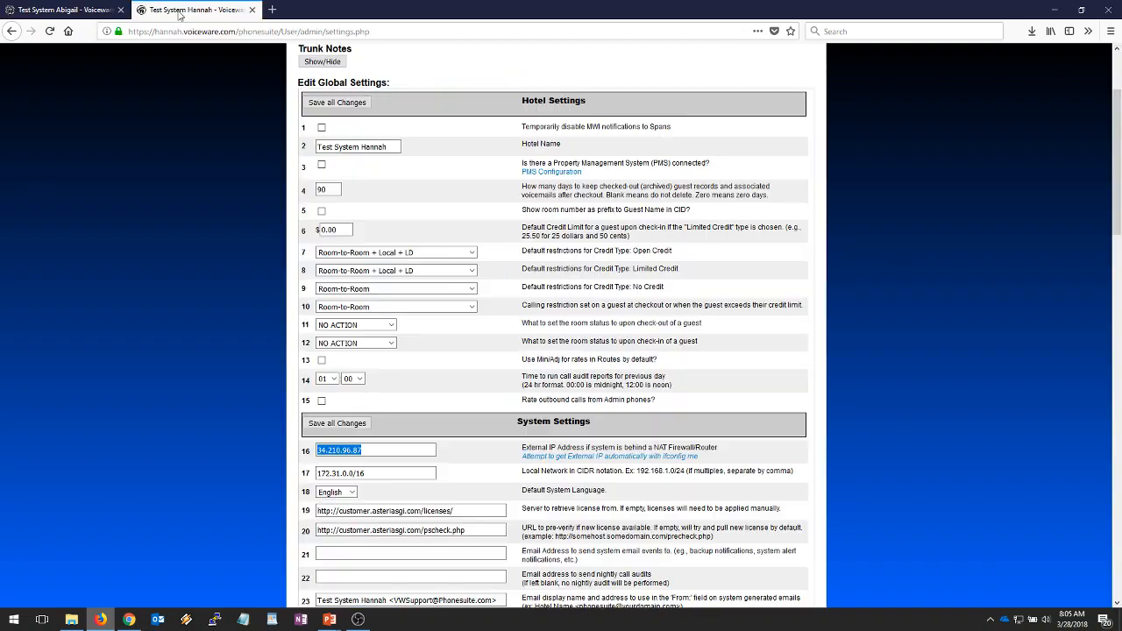
pyautogui.scroll(3, 351, 359)
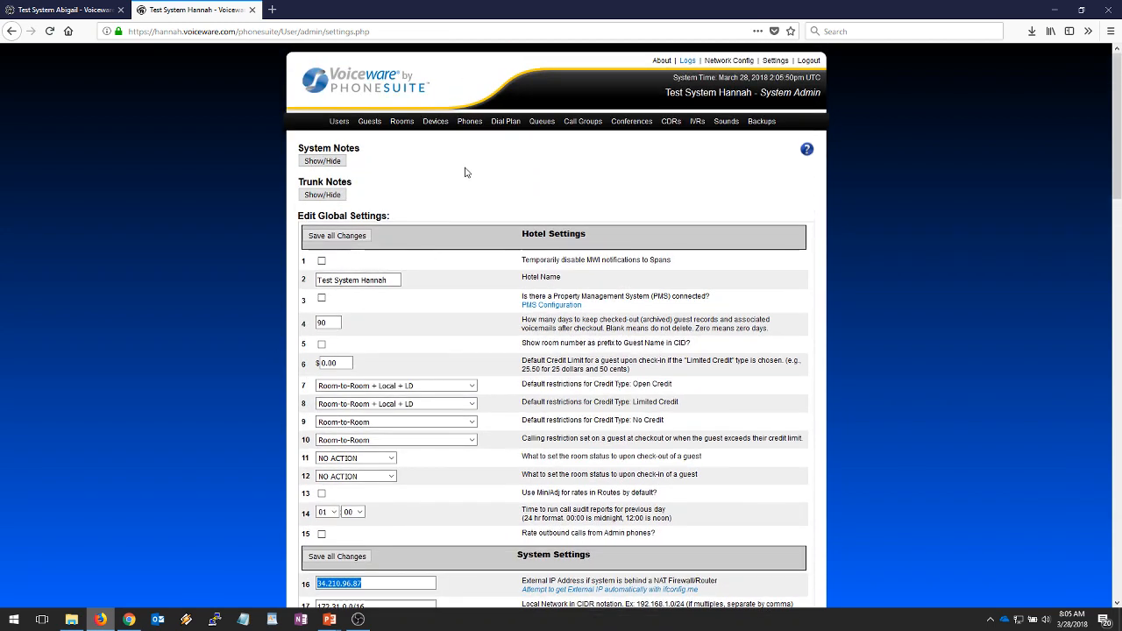
pyautogui.click(436, 121)
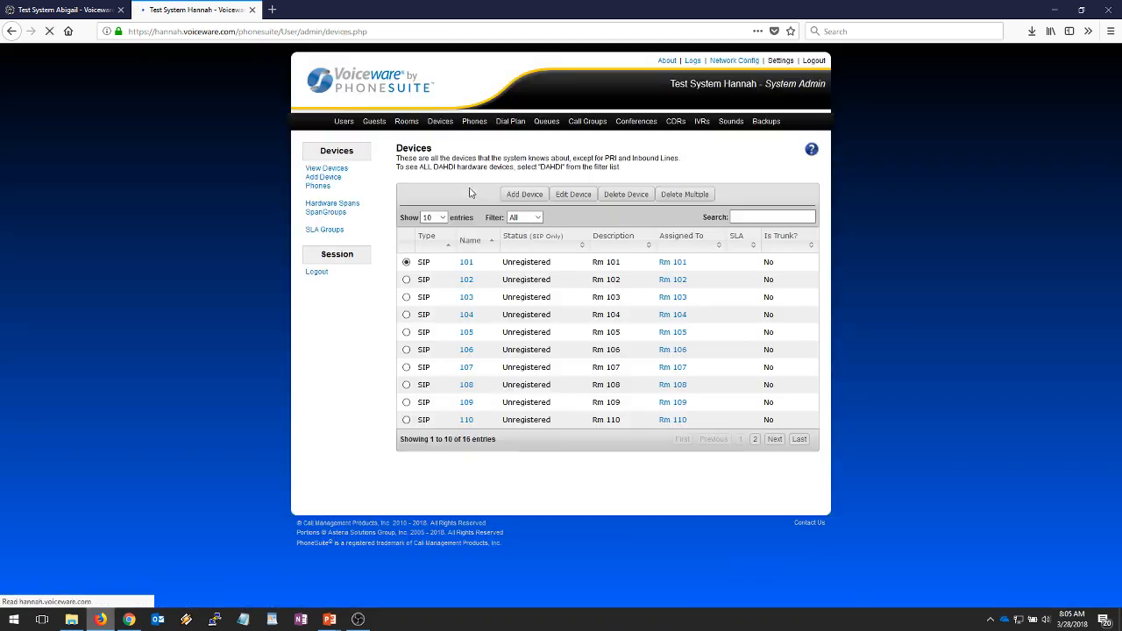
pyautogui.click(519, 195)
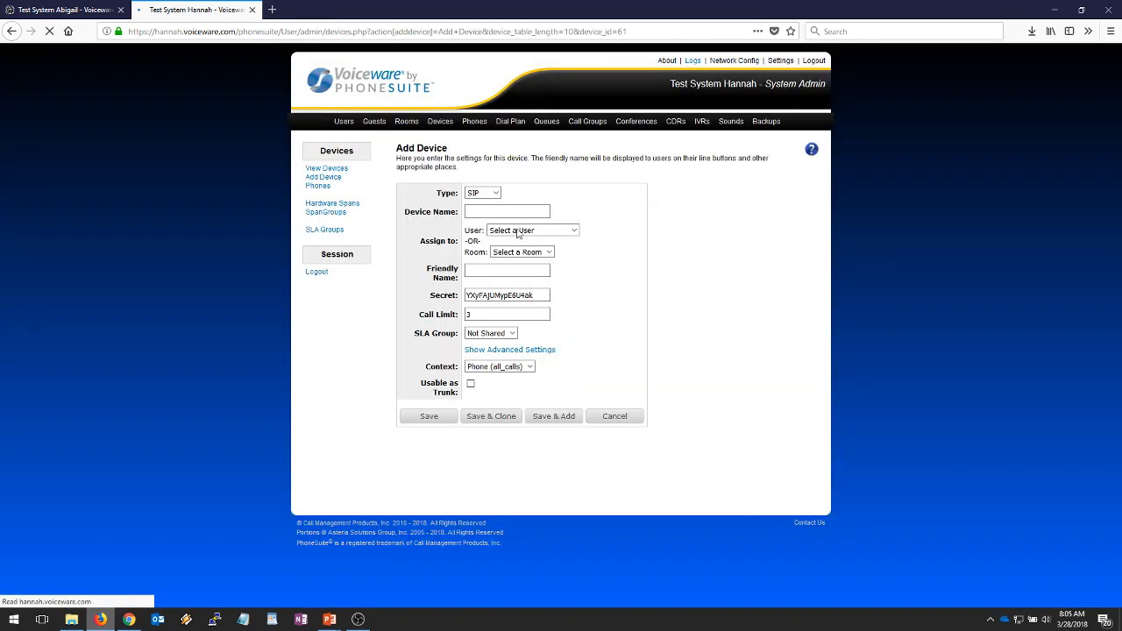
pyautogui.write('7050')
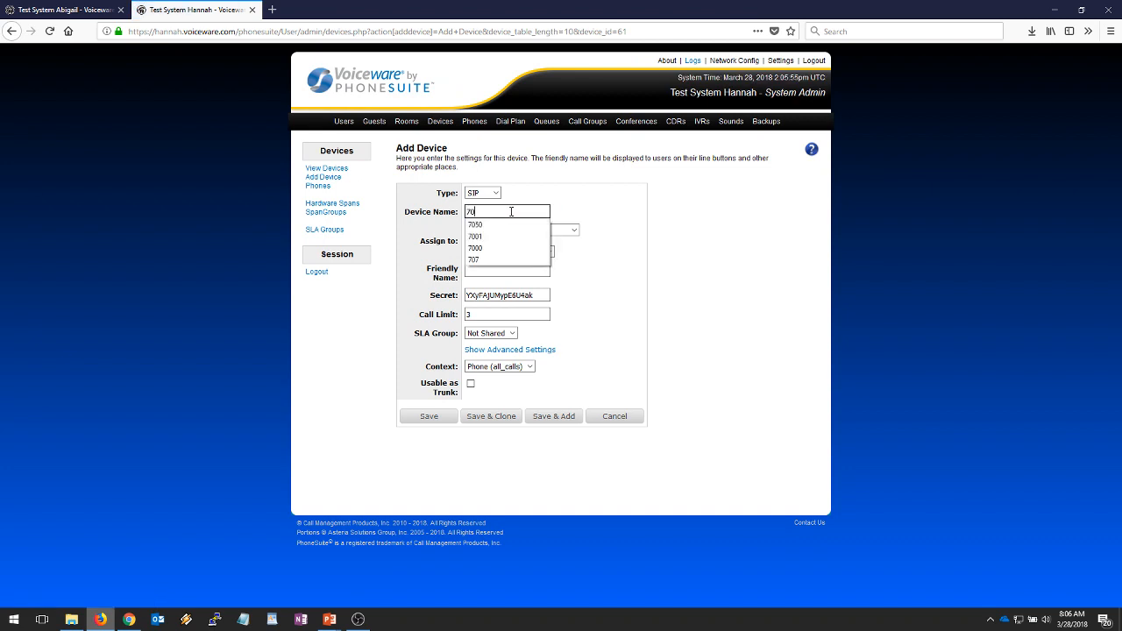
pyautogui.click(492, 226)
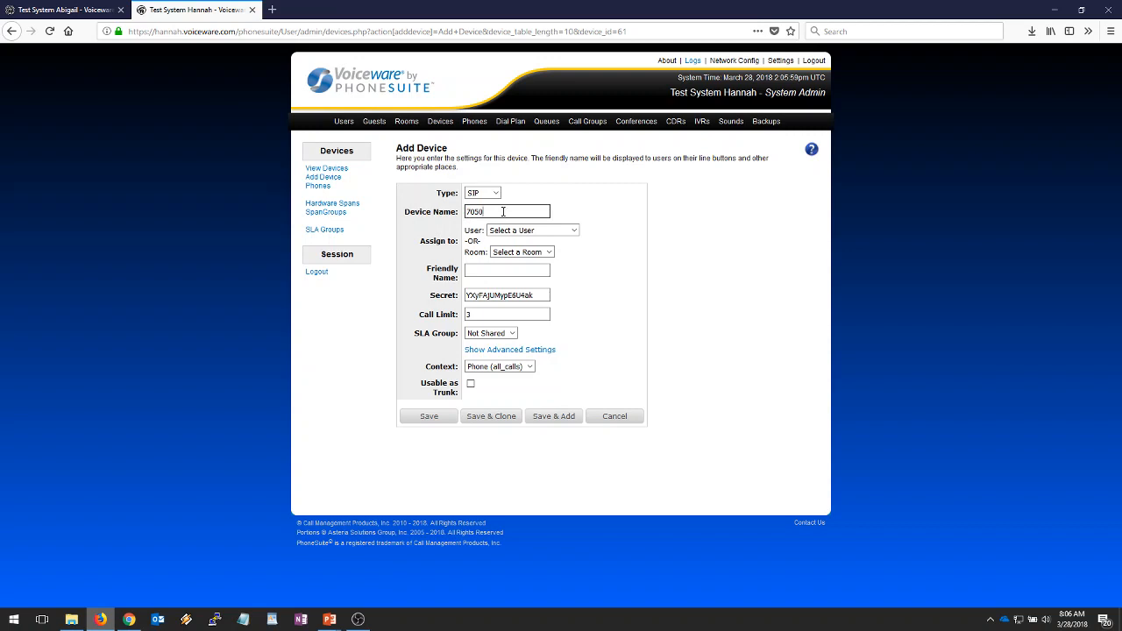
pyautogui.click(543, 295)
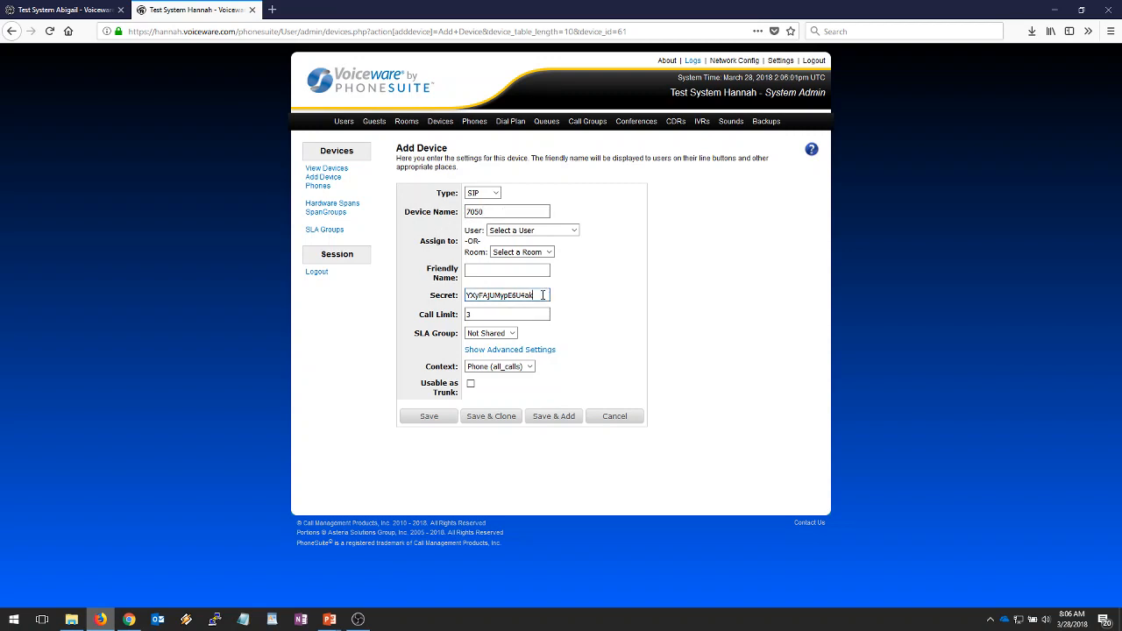
pyautogui.doubleClick(543, 295)
pyautogui.hotkey('ctrl', 'v')
pyautogui.click(479, 274)
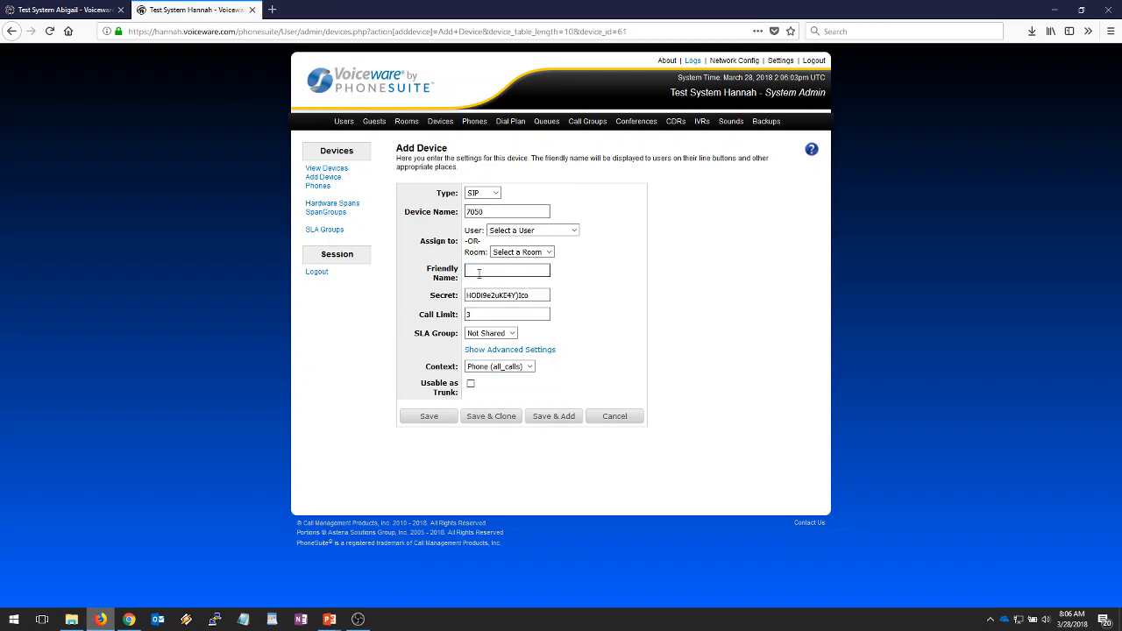
pyautogui.write('Abig')
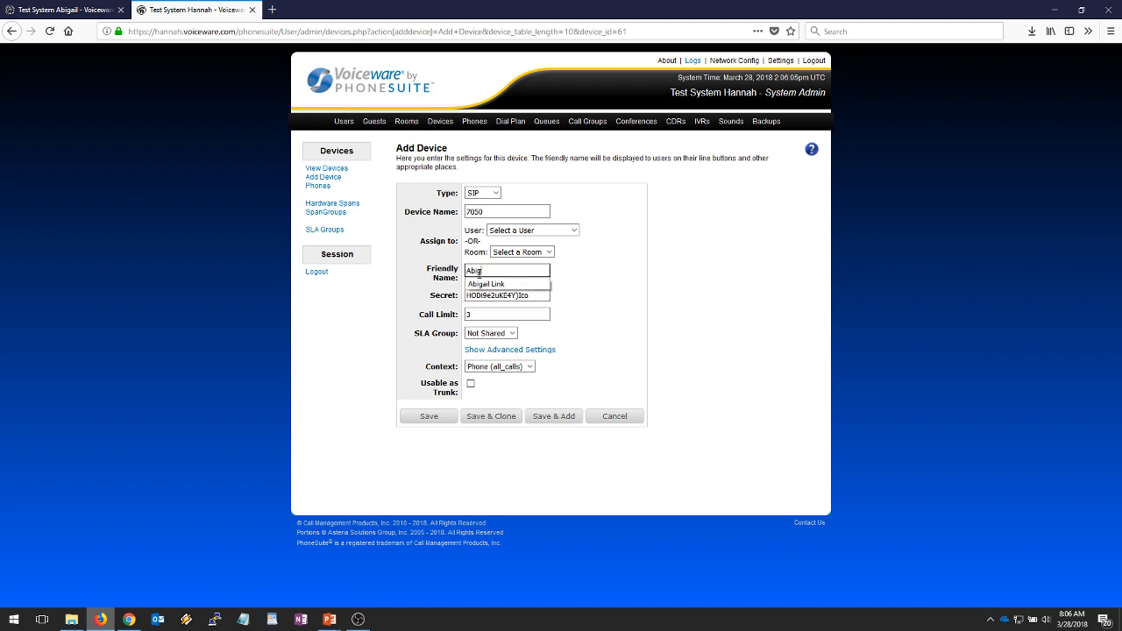
pyautogui.click(498, 284)
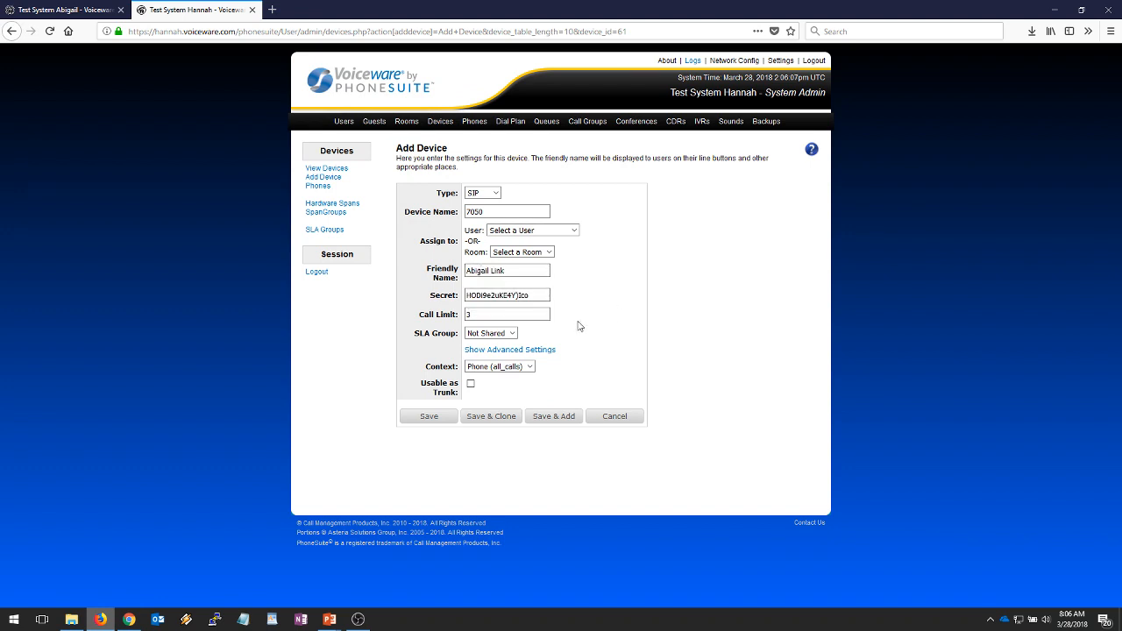
pyautogui.press('Tab')
pyautogui.press('Tab')
# - Show device 7050's advanced settings, enable NAT, and review the form
pyautogui.click(513, 350)
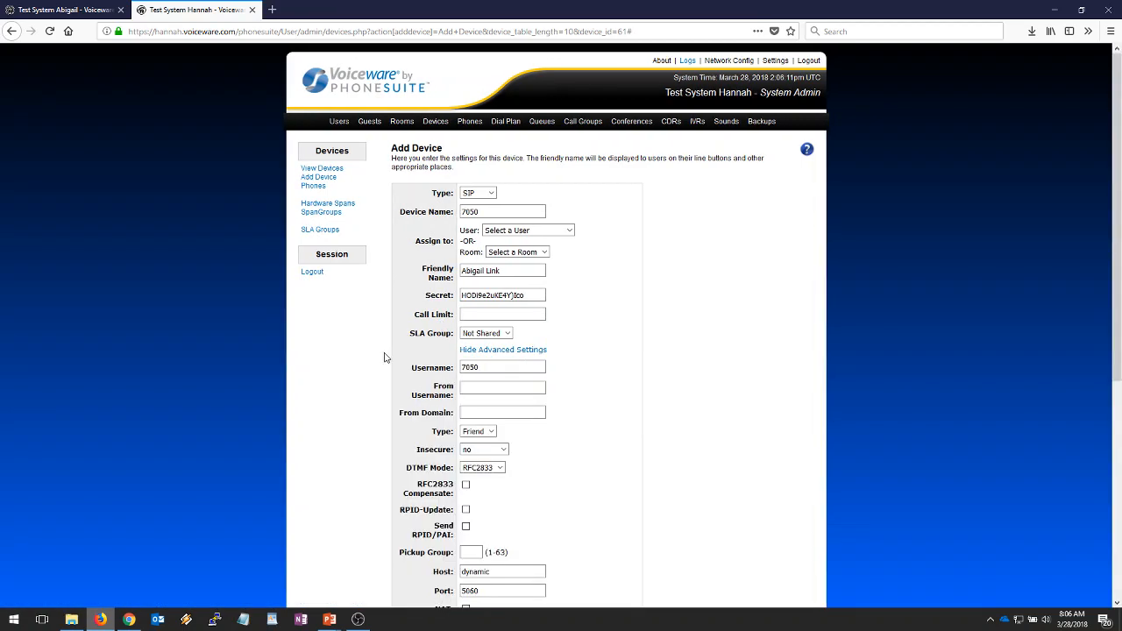
pyautogui.scroll(-1, 403, 361)
pyautogui.scroll(-5, 409, 366)
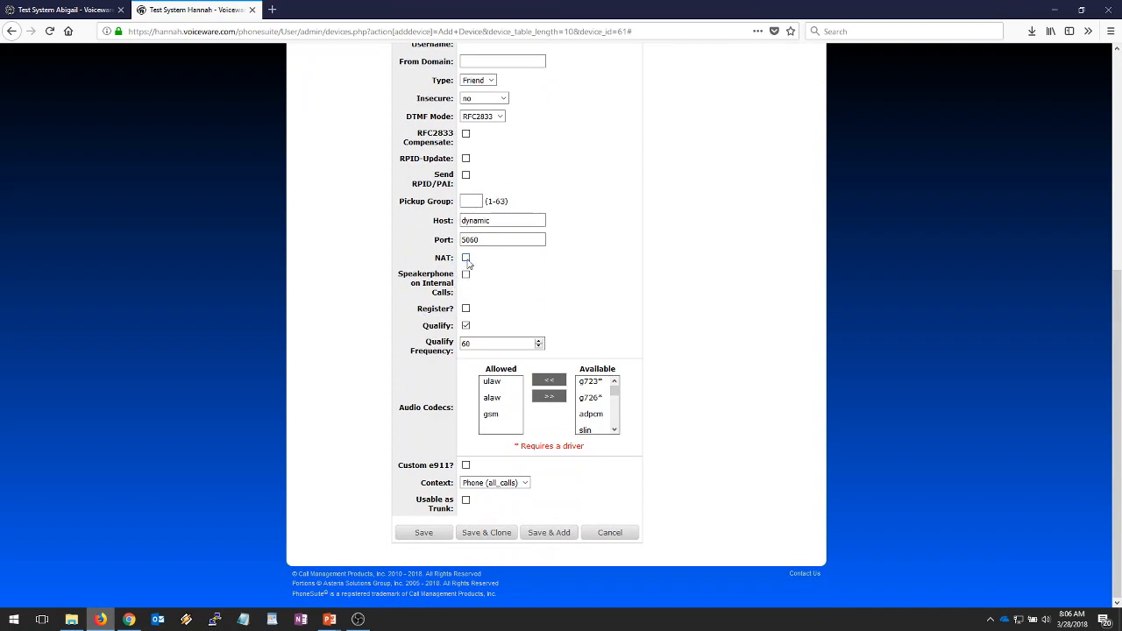
pyautogui.click(466, 260)
pyautogui.scroll(4, 377, 303)
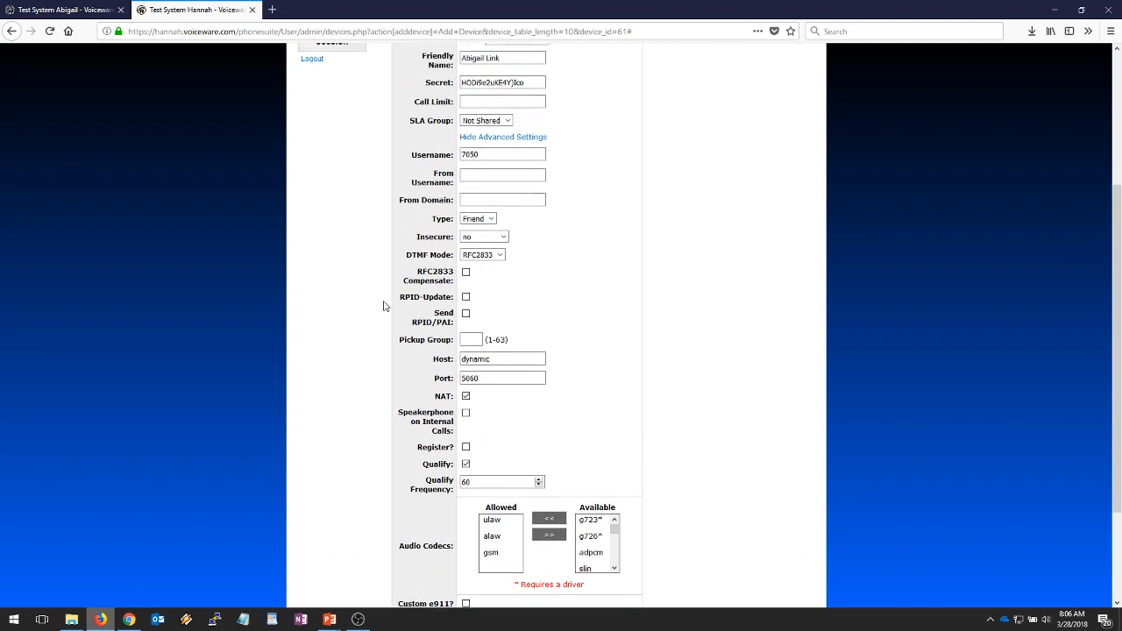
pyautogui.scroll(1, 383, 305)
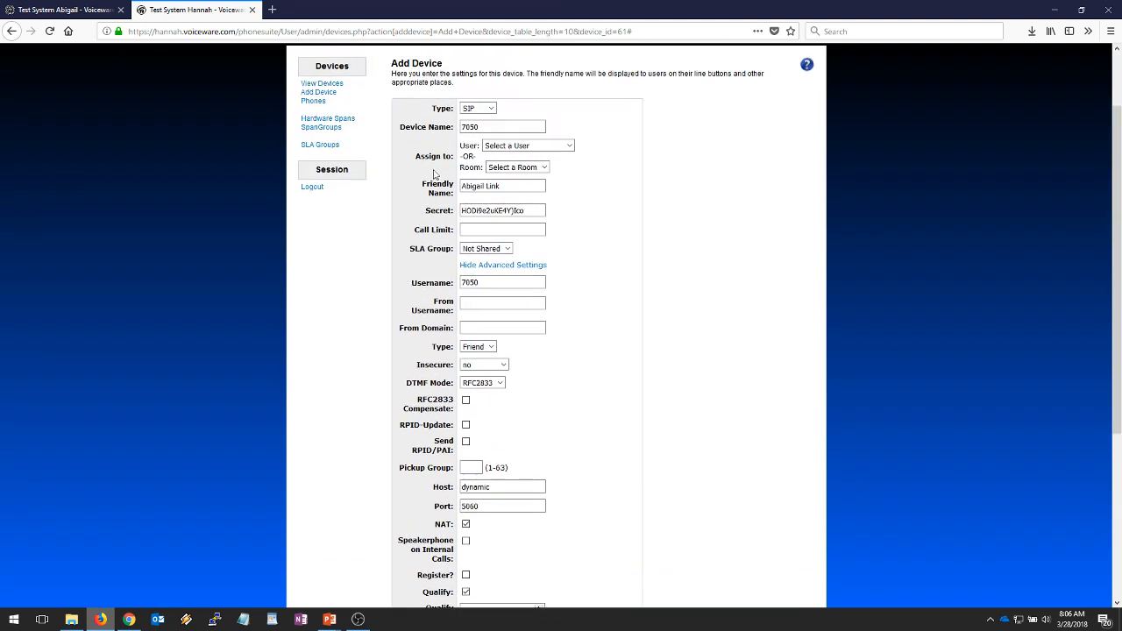
pyautogui.click(474, 127)
pyautogui.scroll(-5, 395, 351)
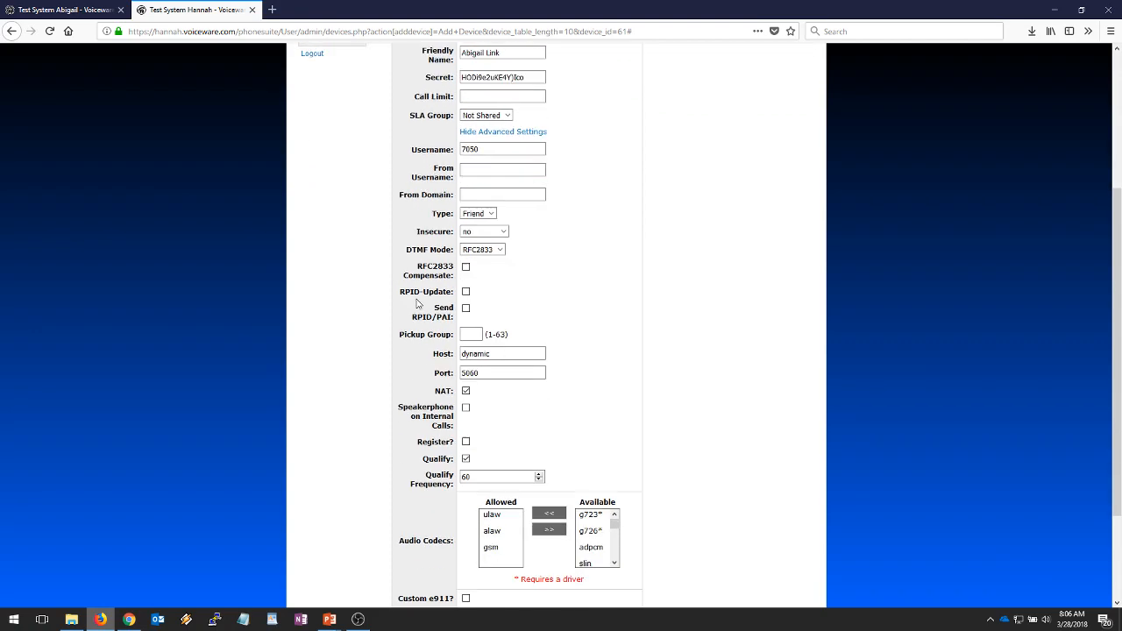
pyautogui.scroll(1, 392, 380)
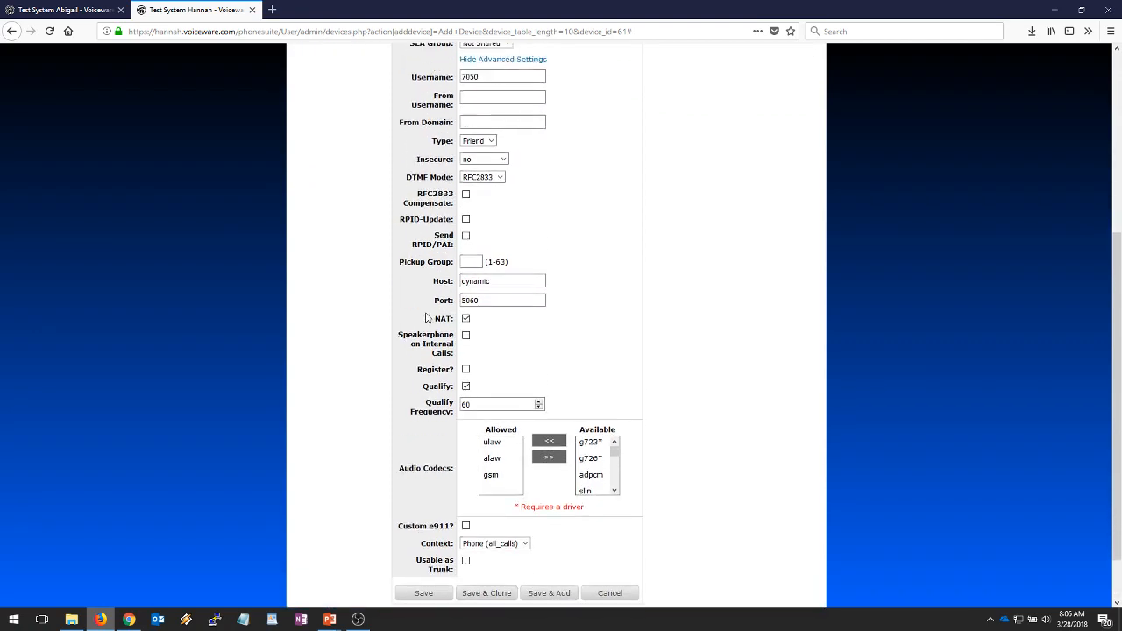
pyautogui.scroll(1, 415, 340)
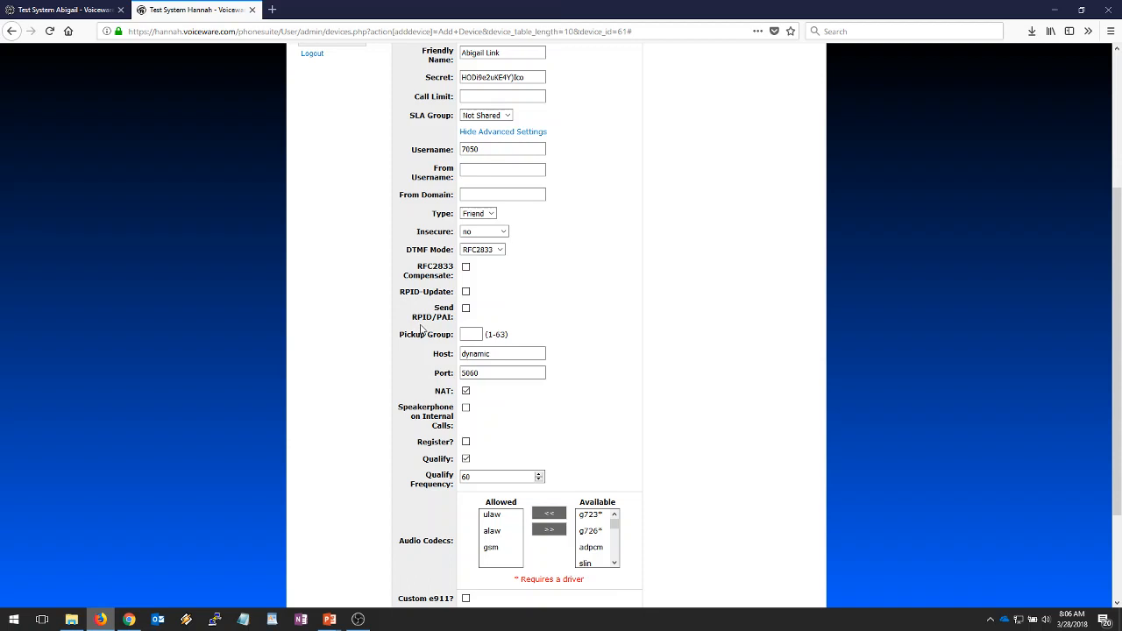
pyautogui.scroll(-1, 421, 328)
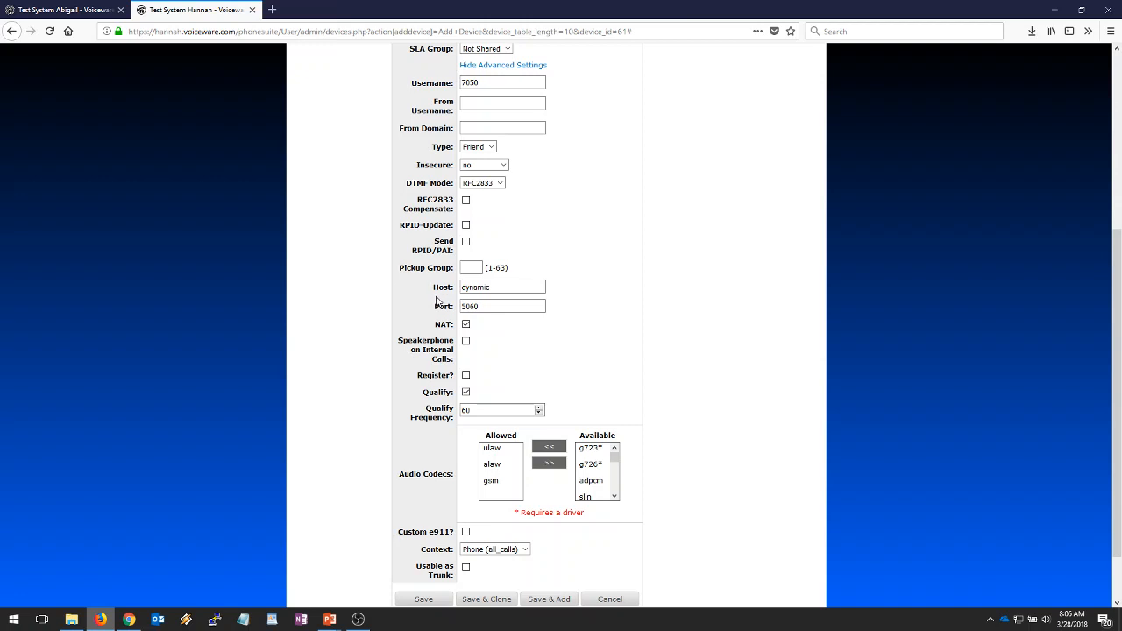
pyautogui.scroll(2, 438, 301)
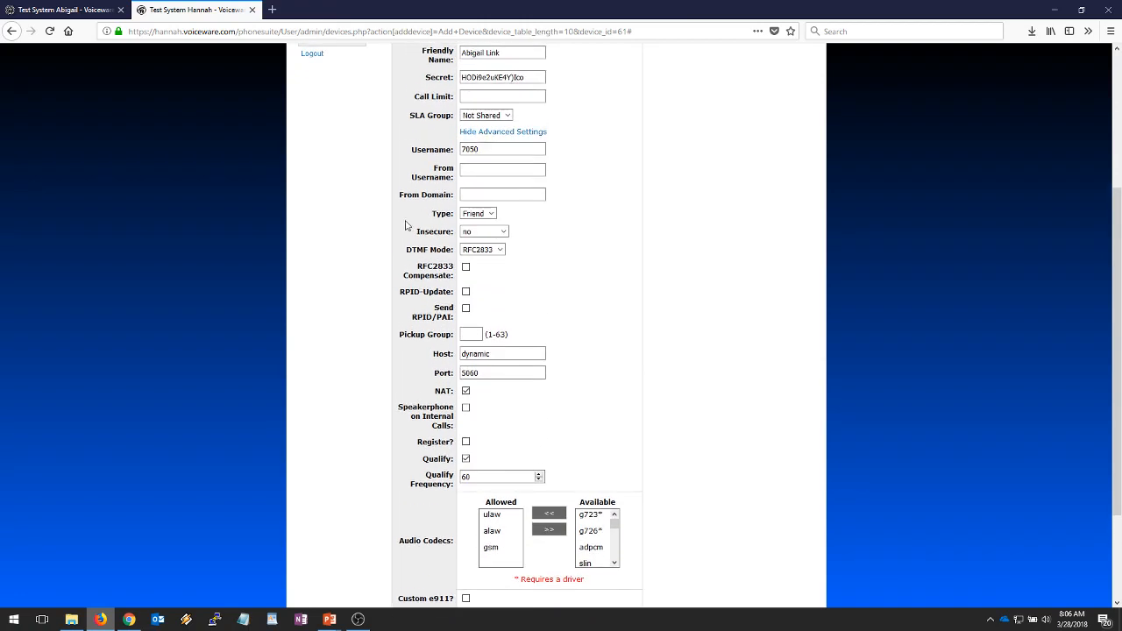
pyautogui.scroll(-4, 401, 336)
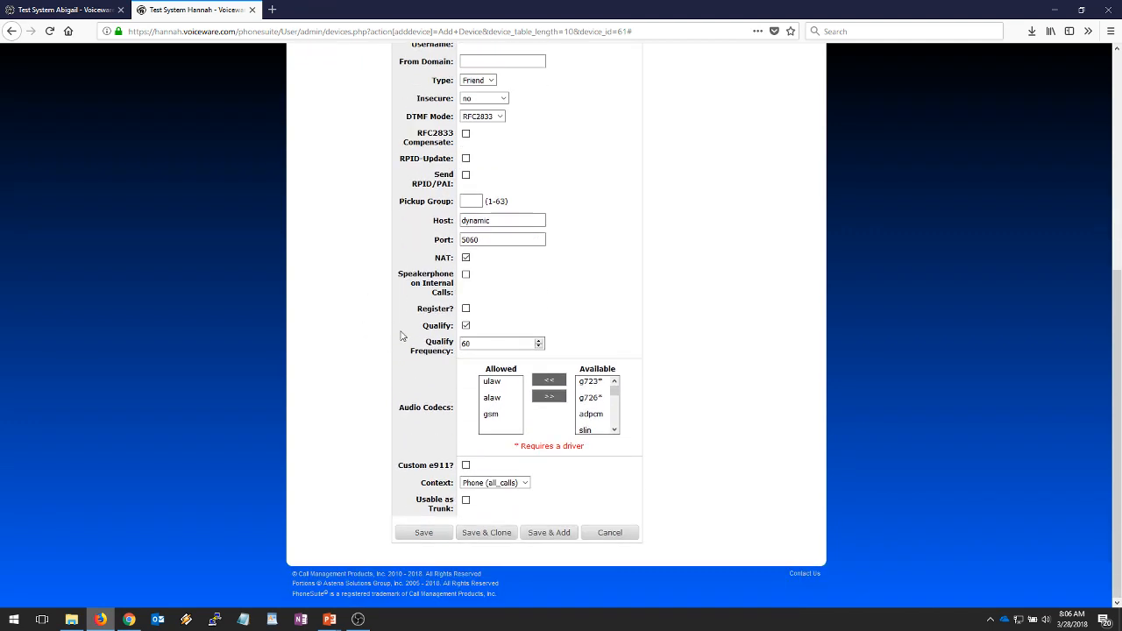
# - Save Hannah's Abigail Link device, then open device 7050 on Abigail's system
pyautogui.click(420, 533)
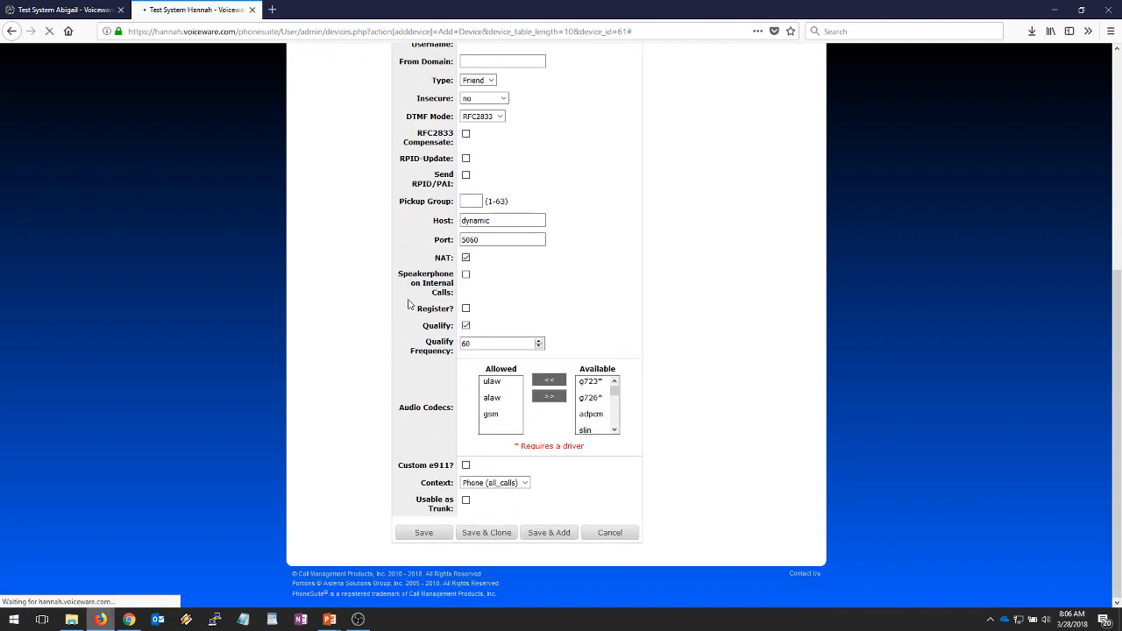
pyautogui.hotkey('ctrl', 'Tab')
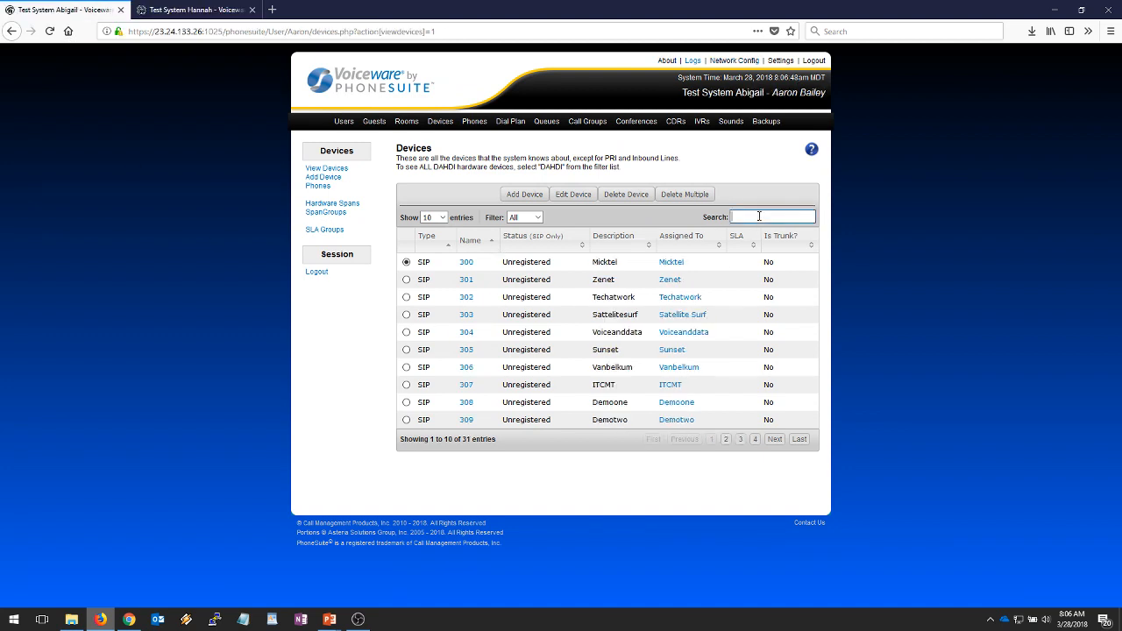
pyautogui.click(701, 219)
pyautogui.write('7050')
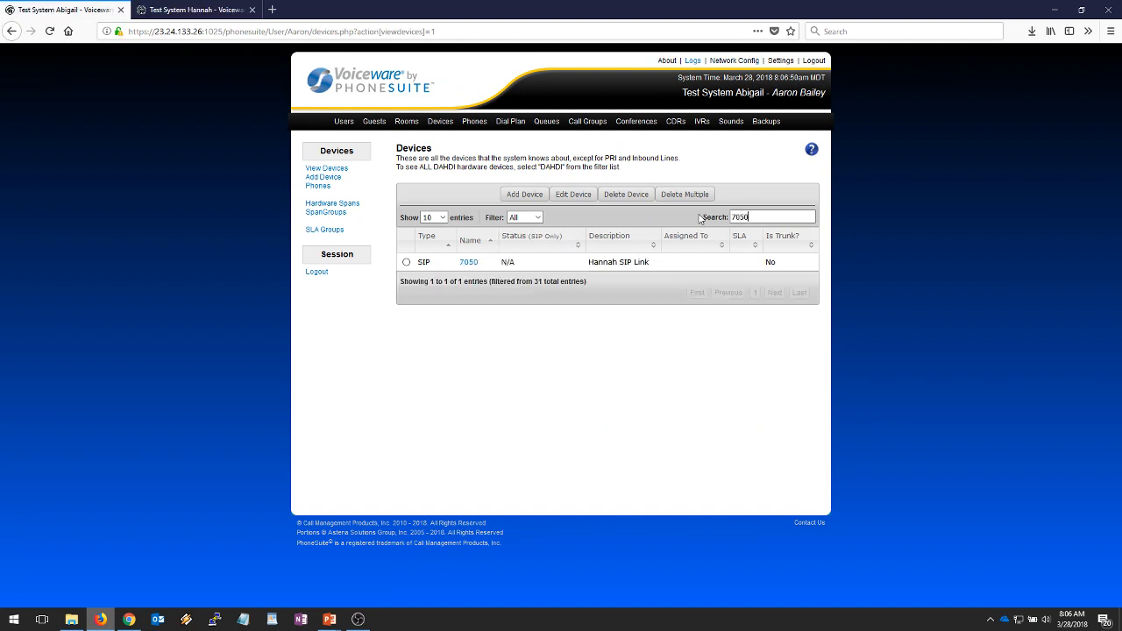
pyautogui.click(471, 264)
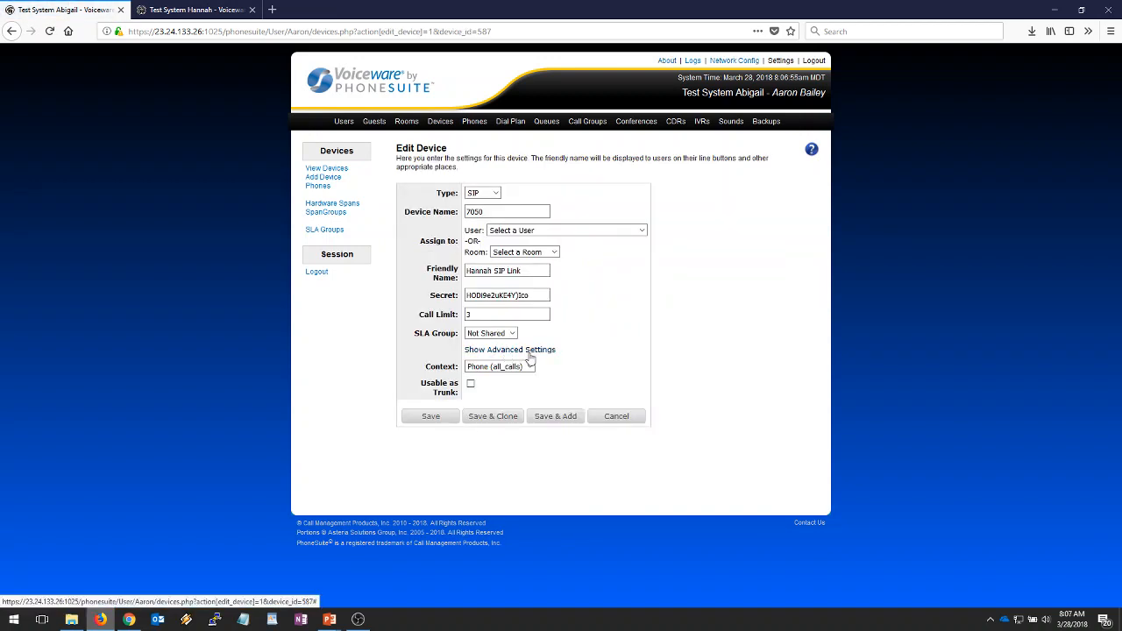
# - Make device 7050 usable as a trunk with 99 channels and no call limit, and save it
pyautogui.click(470, 384)
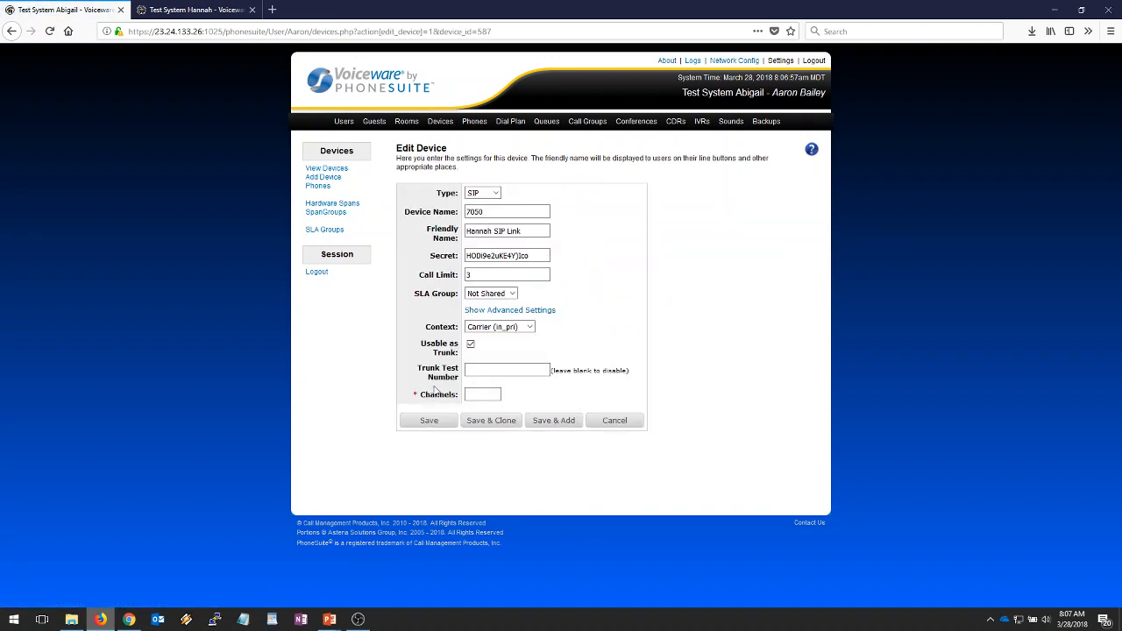
pyautogui.click(489, 395)
pyautogui.write('99')
pyautogui.doubleClick(468, 275)
pyautogui.press('BackSpace')
pyautogui.click(470, 394)
pyautogui.click(429, 420)
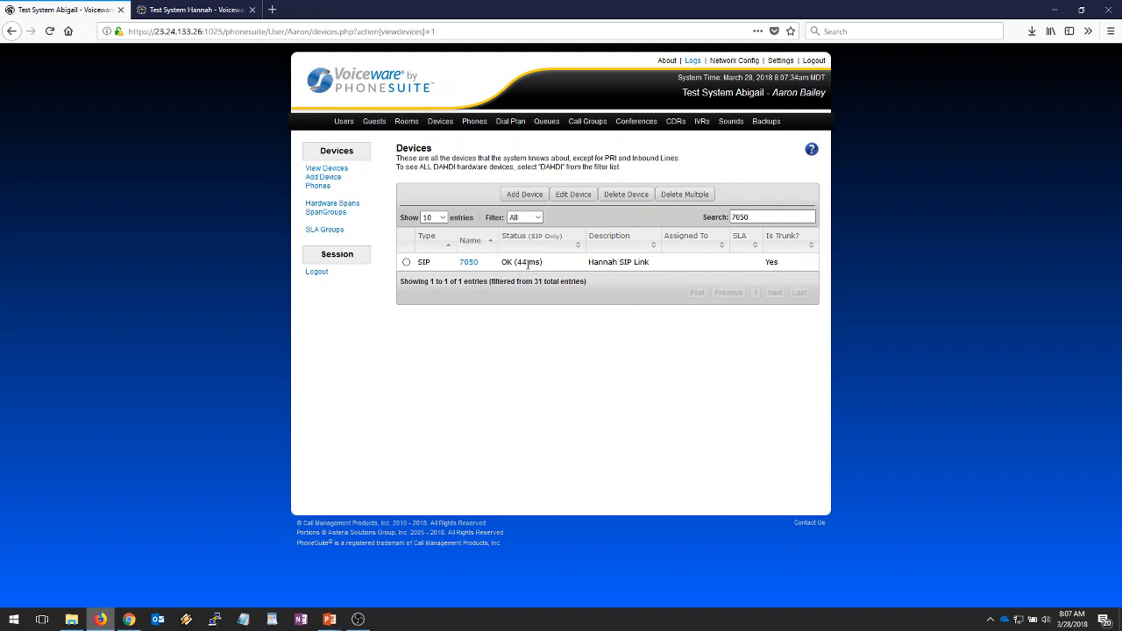
# - Start a new outbound route under Dial Plan's Outbound Routing, dismissing the emergency warning
pyautogui.click(506, 125)
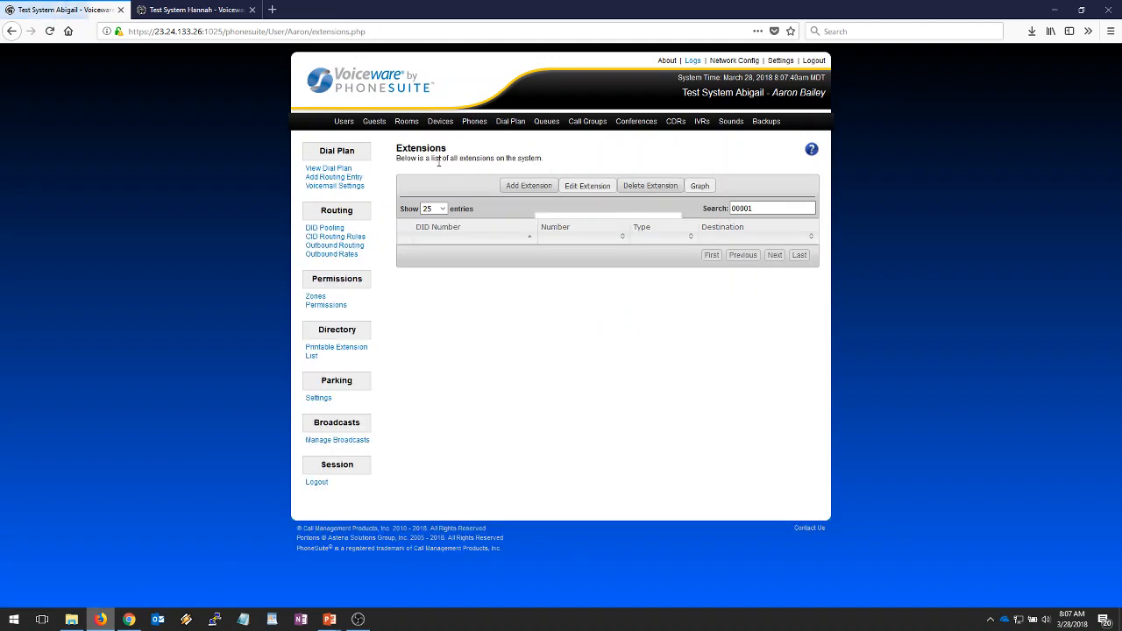
pyautogui.click(358, 248)
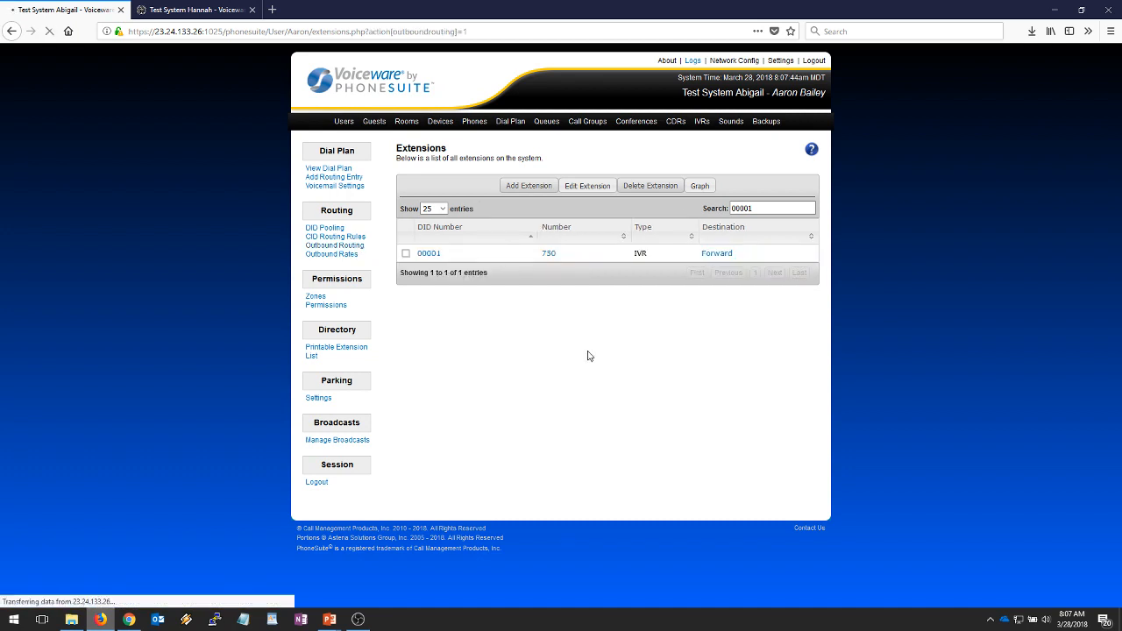
pyautogui.click(746, 303)
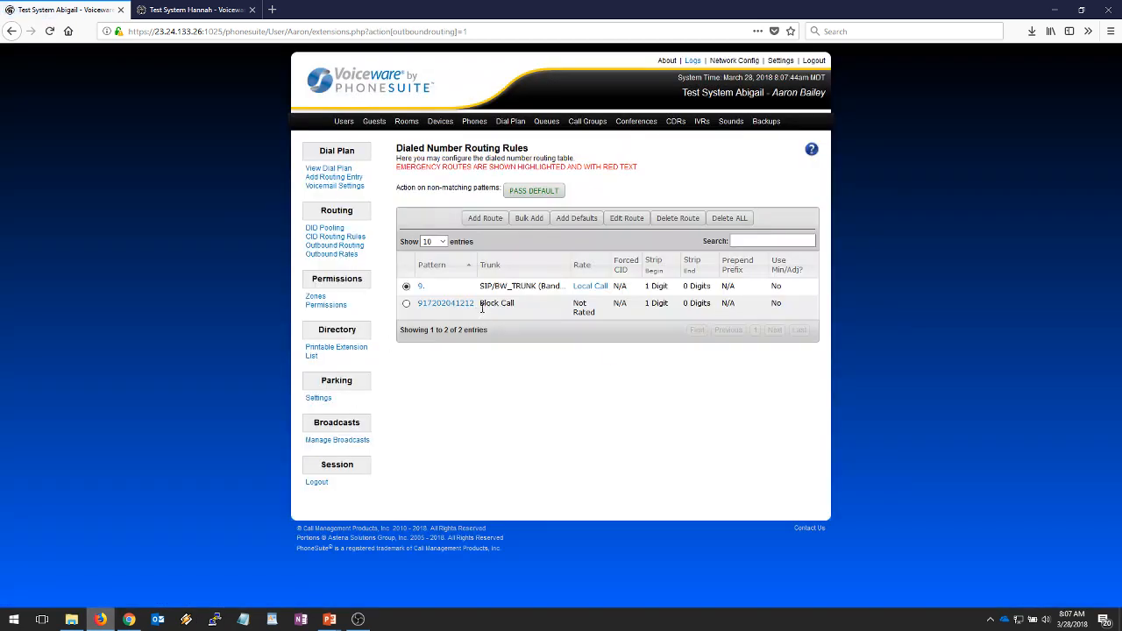
pyautogui.click(488, 220)
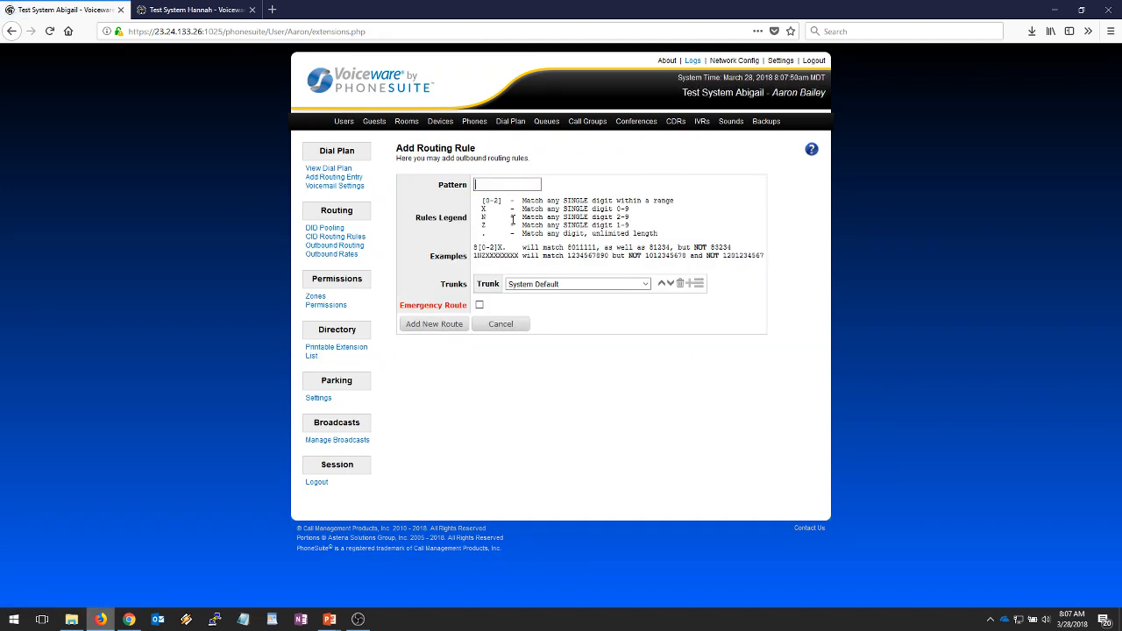
# - Open the IVR list in a new tab and open the Forward IVR via a 'For' search
pyautogui.rightClick(704, 124)
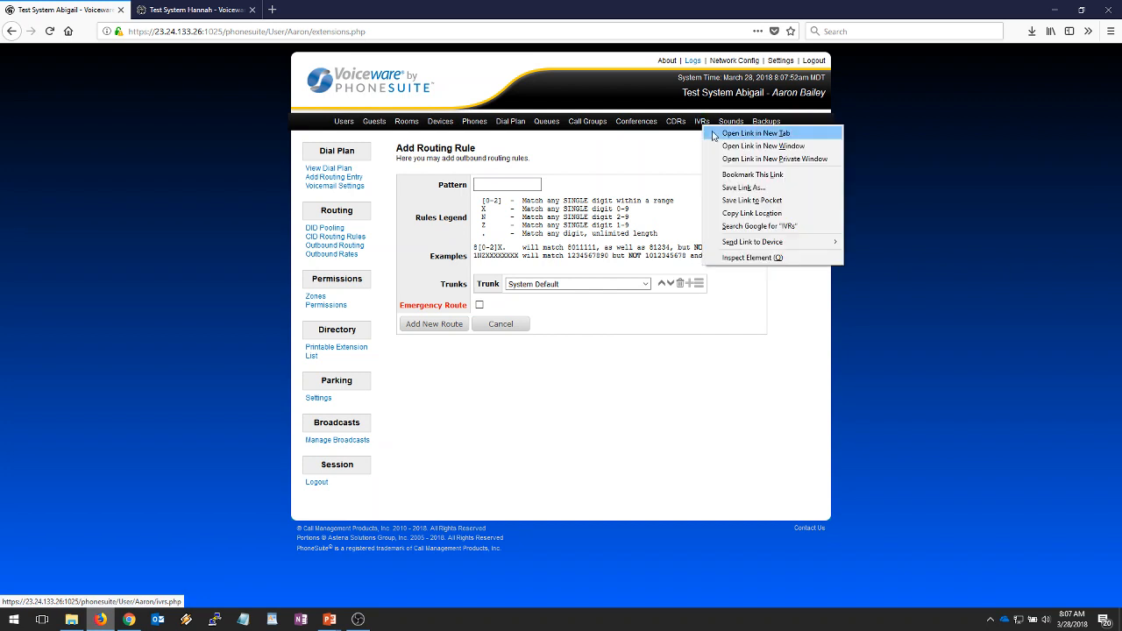
pyautogui.click(741, 134)
pyautogui.hotkey('ctrl', 'Tab')
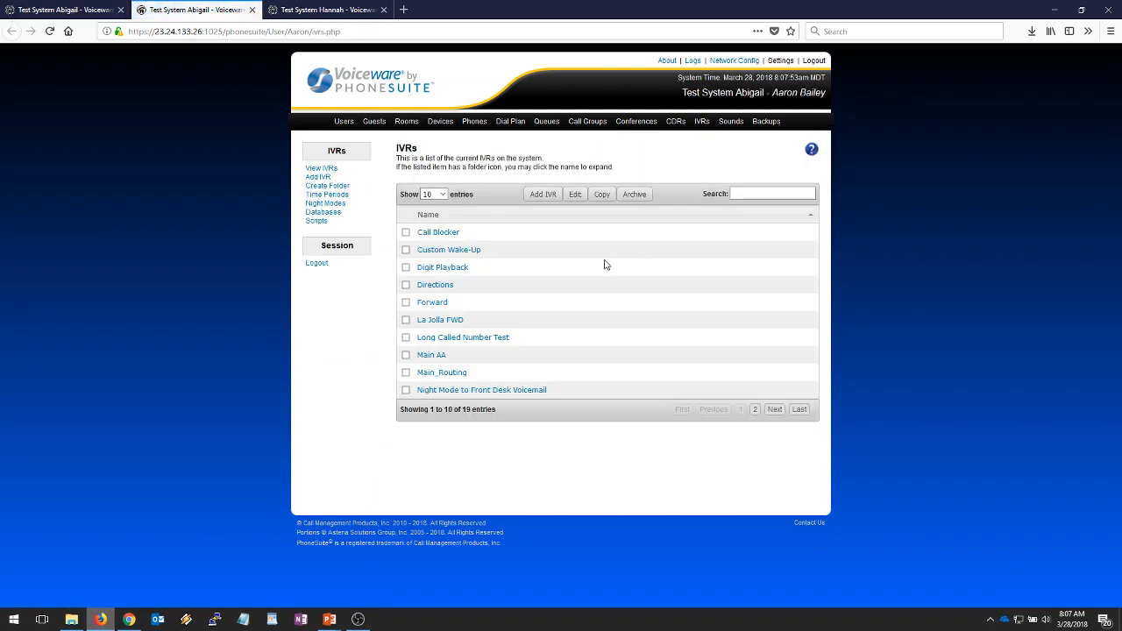
pyautogui.click(769, 193)
pyautogui.write('Fo')
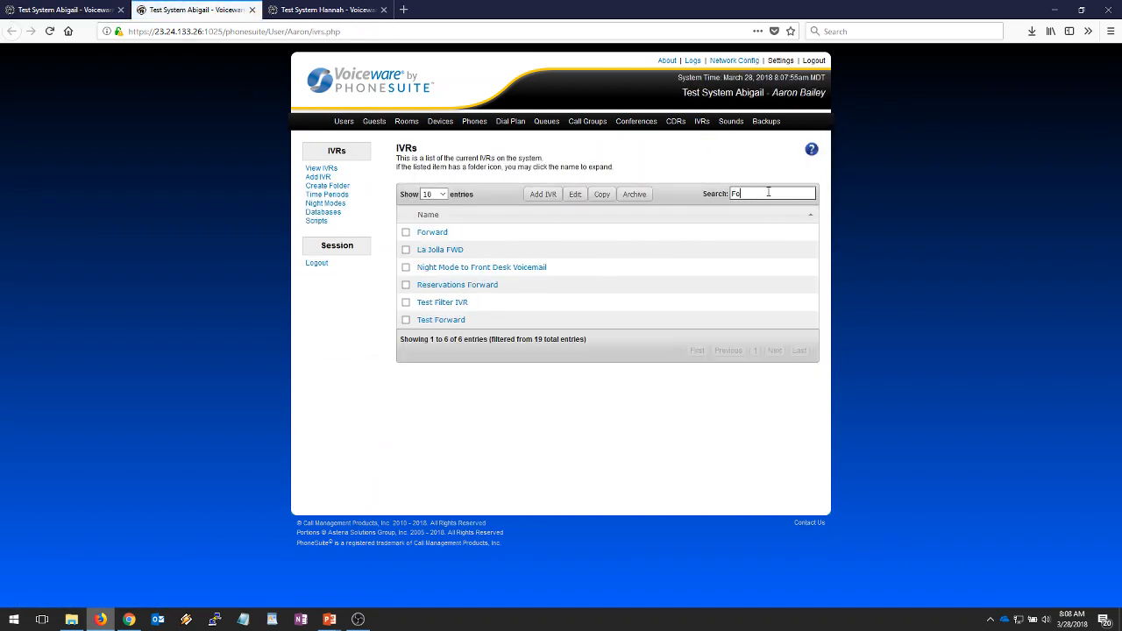
pyautogui.write('r')
pyautogui.click(433, 234)
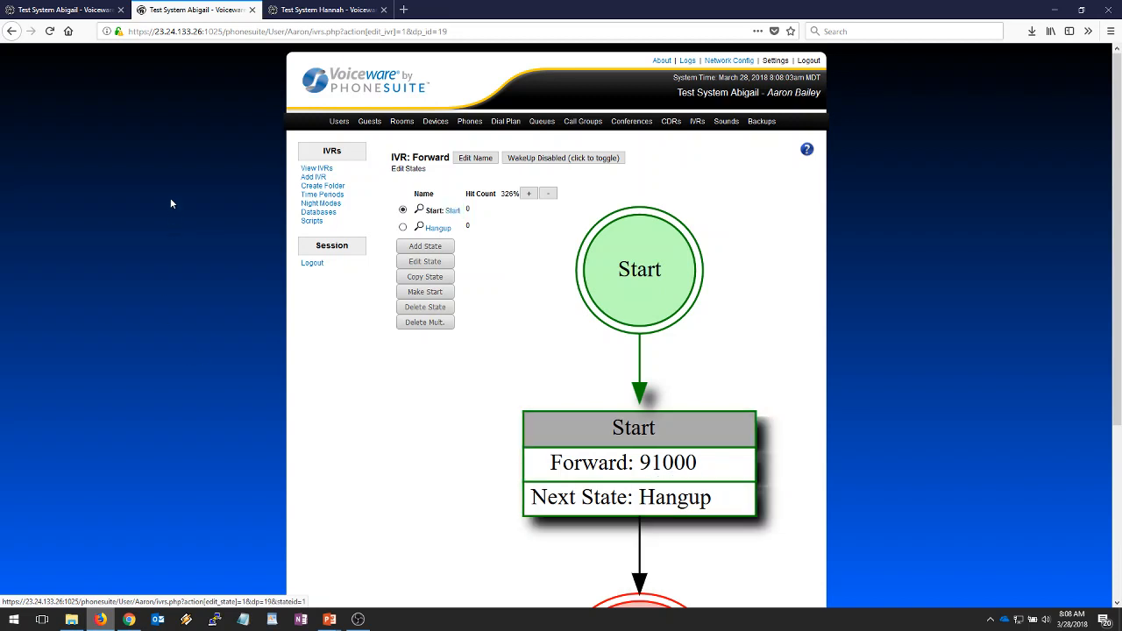
# - Give the routing rule pattern 91000 over the SIP/7050 Hannah SIP Link trunk
pyautogui.click(66, 16)
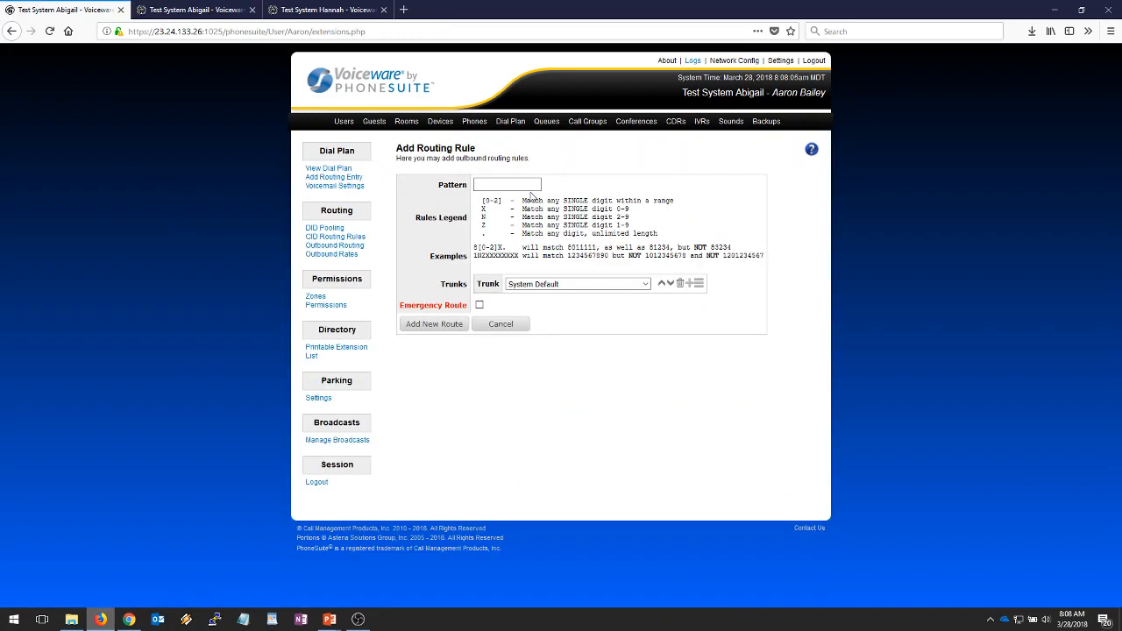
pyautogui.click(520, 185)
pyautogui.write('91000')
pyautogui.click(645, 283)
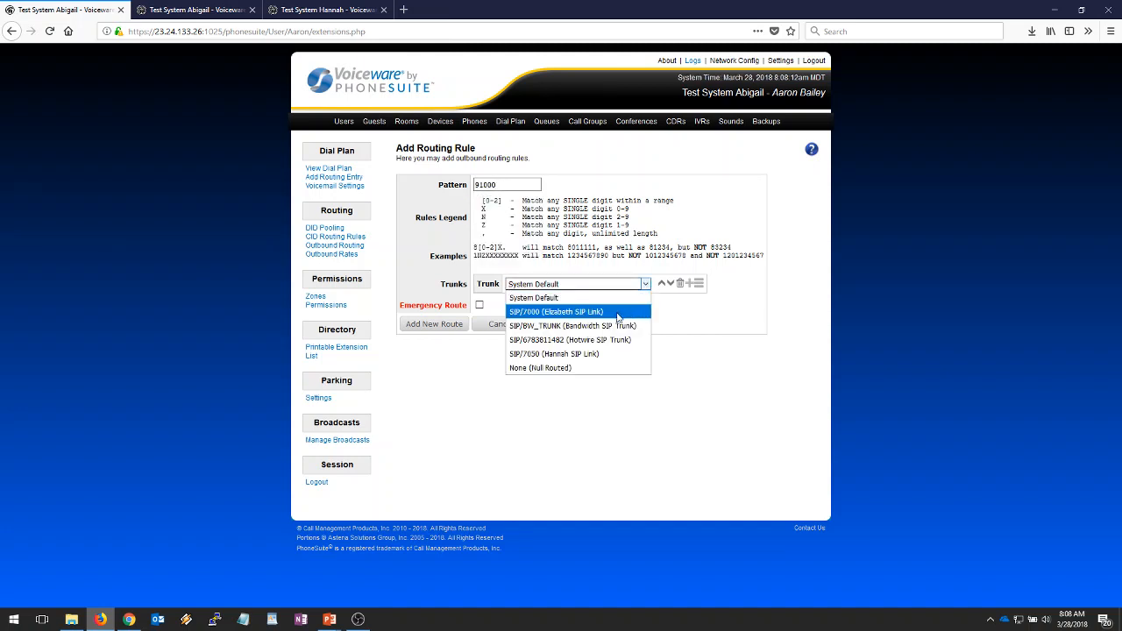
pyautogui.click(586, 360)
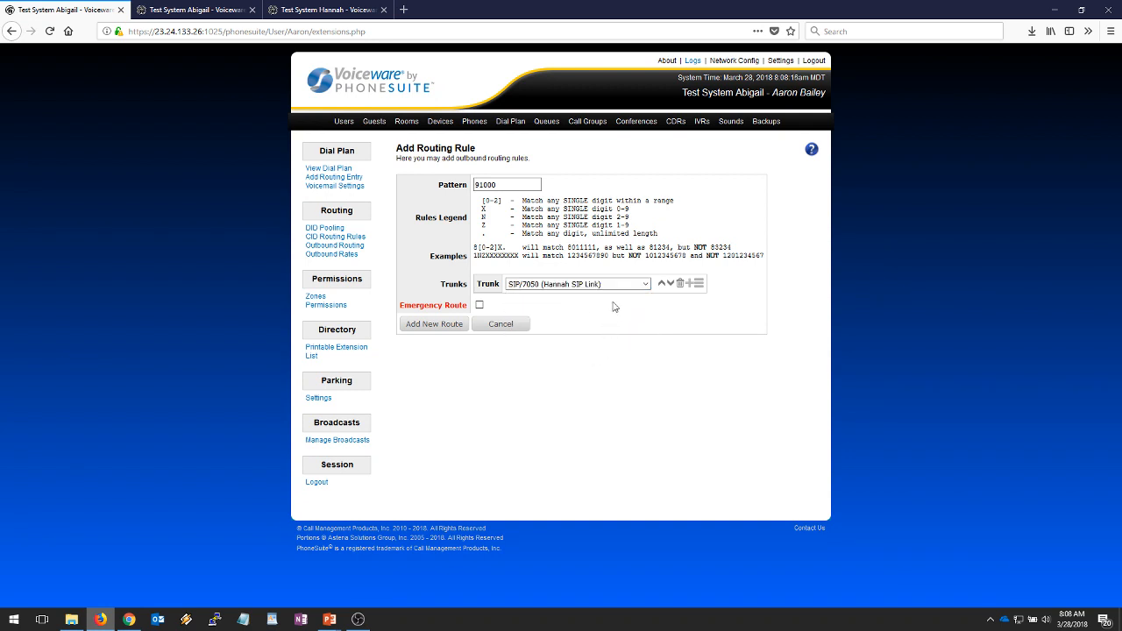
# - Set the trunk to strip 1 leading digit, then check the Forward IVR's number
pyautogui.click(699, 285)
pyautogui.click(594, 417)
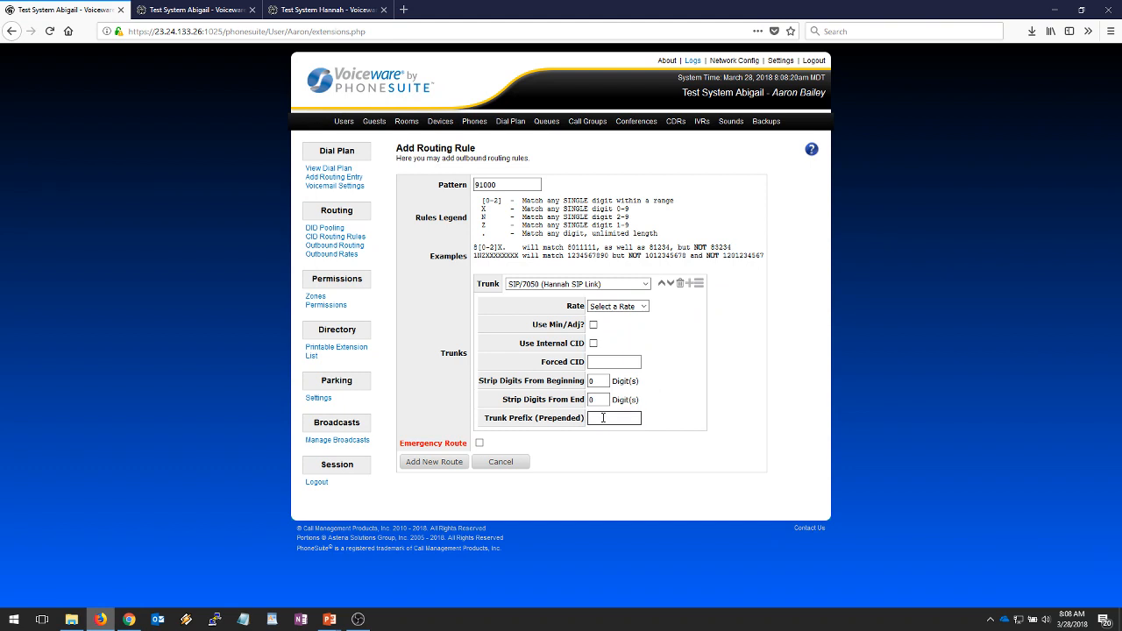
pyautogui.hotkey('shift', 'Tab')
pyautogui.hotkey('shift', 'Tab')
pyautogui.write('1')
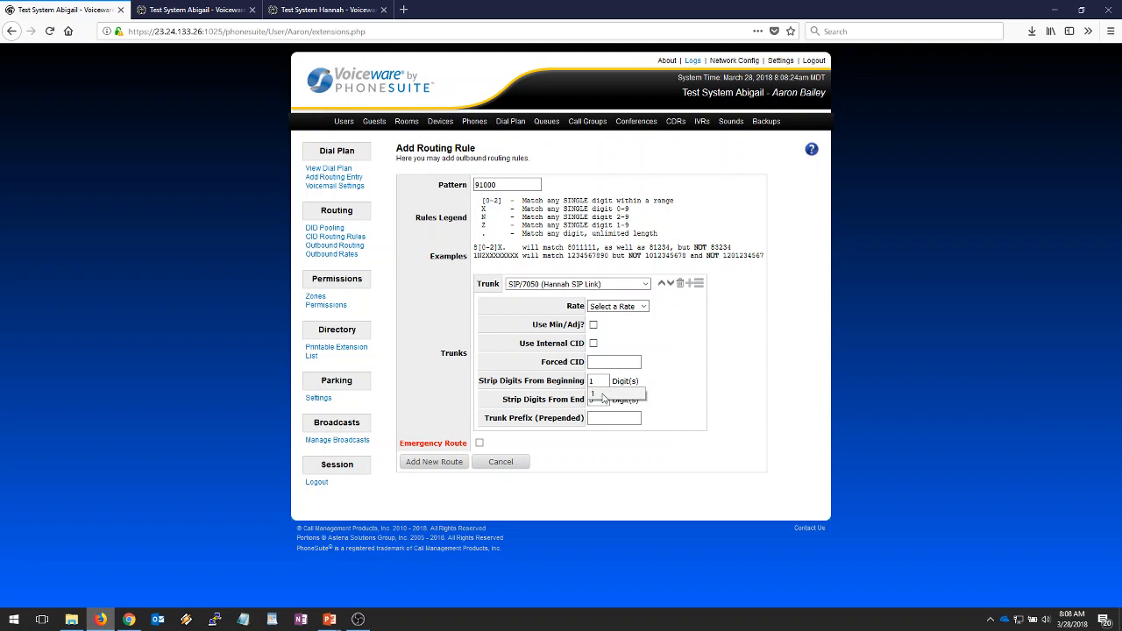
pyautogui.click(602, 395)
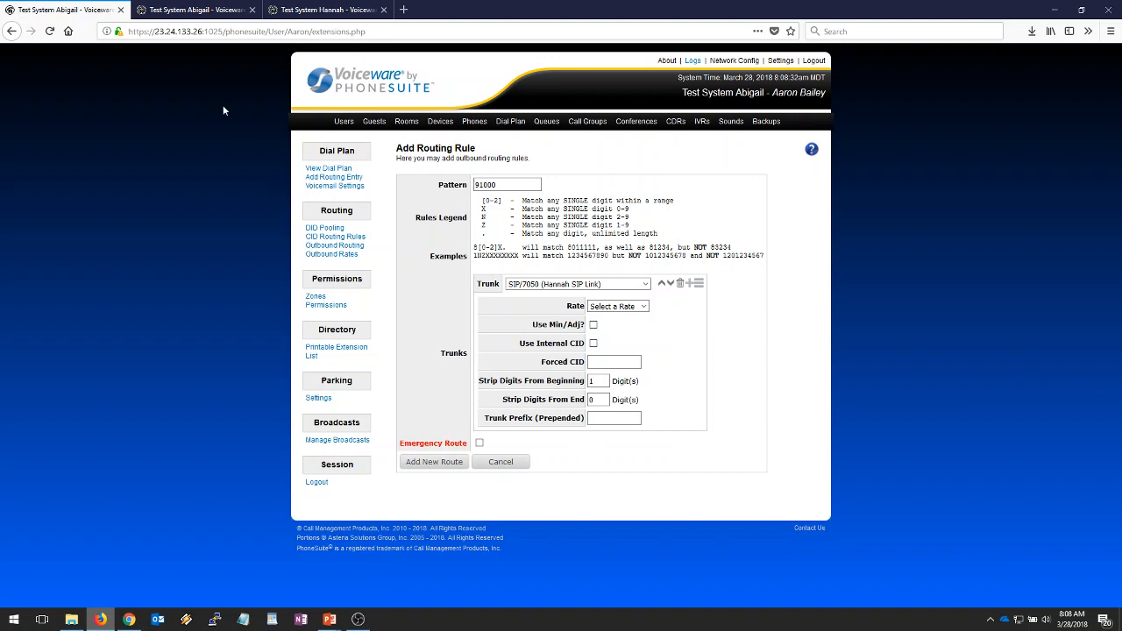
pyautogui.click(180, 11)
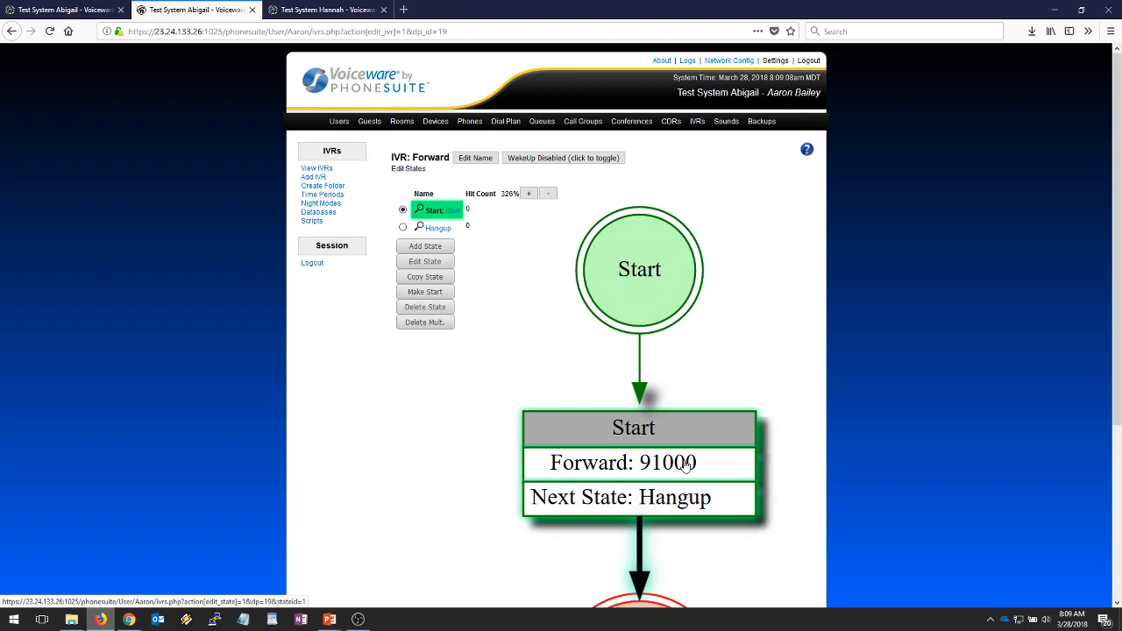
# - Add the 91000 route over the Hannah SIP Link, leaving the rate unset
pyautogui.click(66, 10)
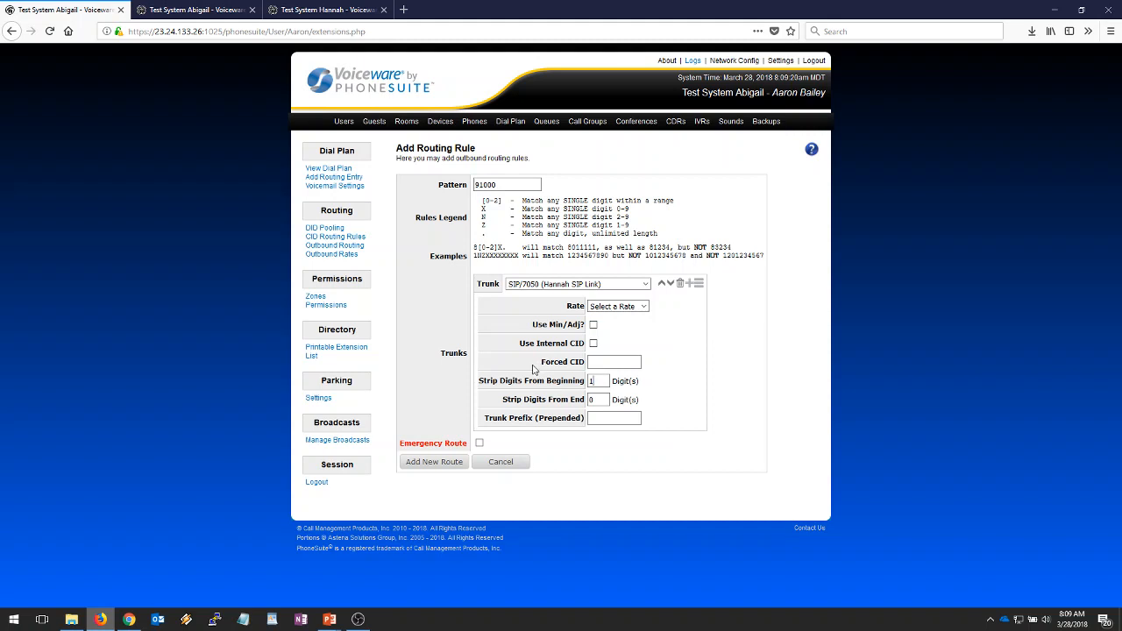
pyautogui.click(643, 307)
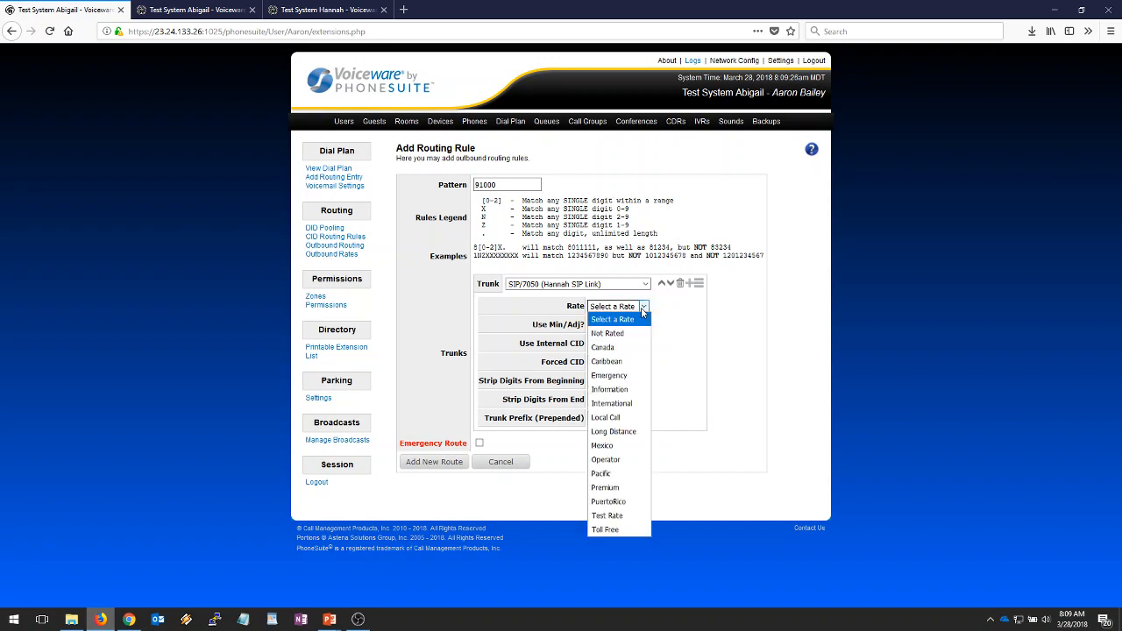
pyautogui.click(641, 321)
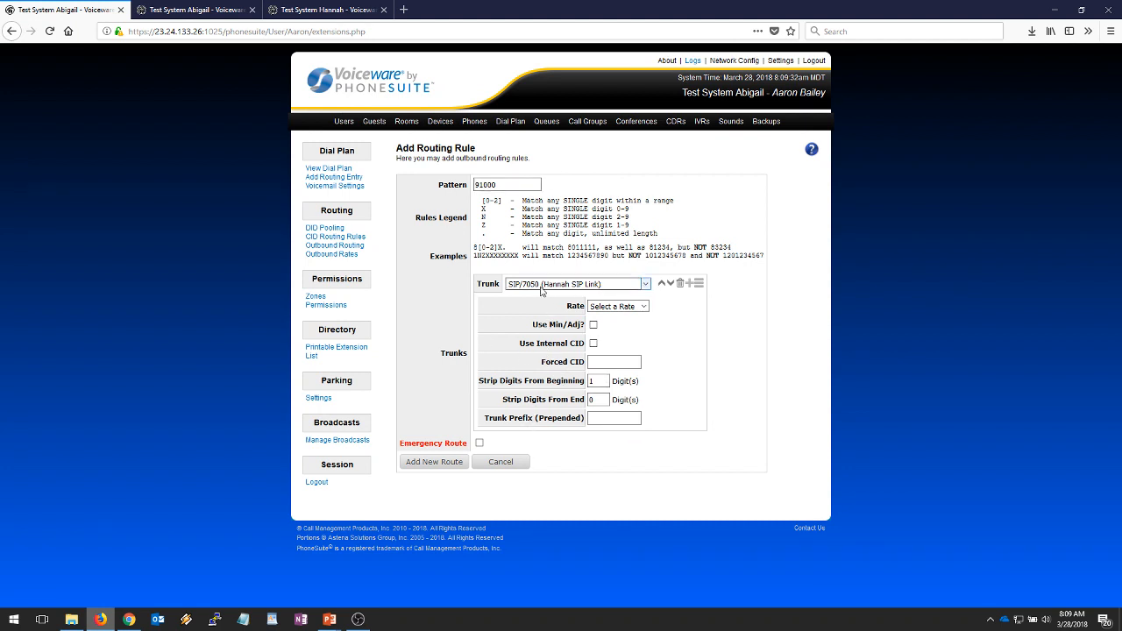
pyautogui.click(432, 462)
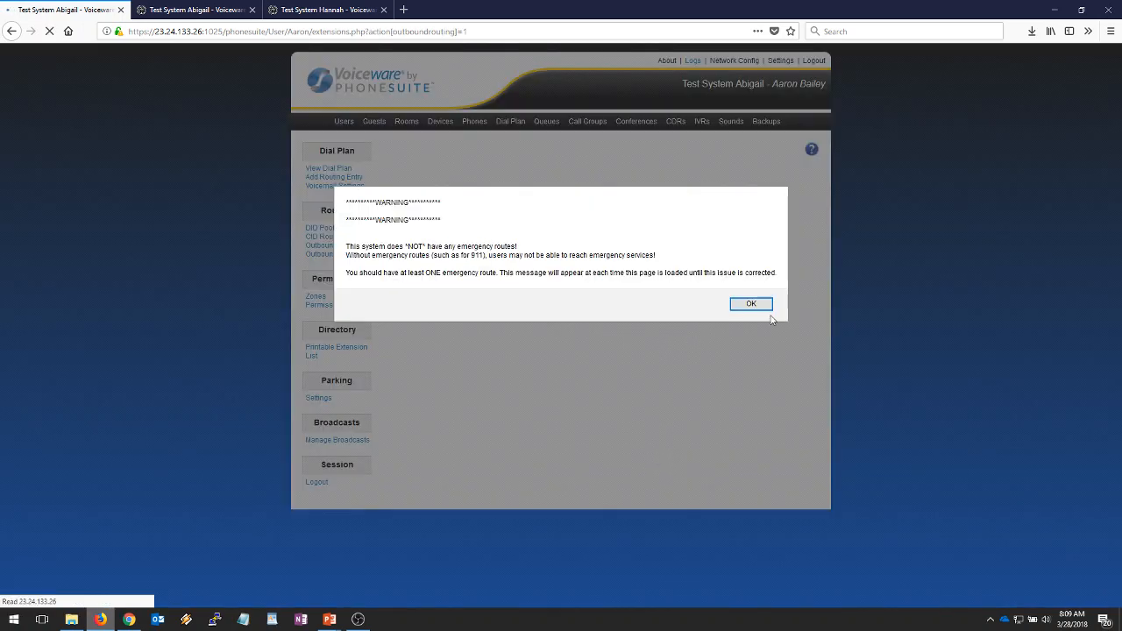
# - Dismiss the emergency warning, glance at the Forward IVR and dial plan, and return to the routing rules
pyautogui.click(749, 303)
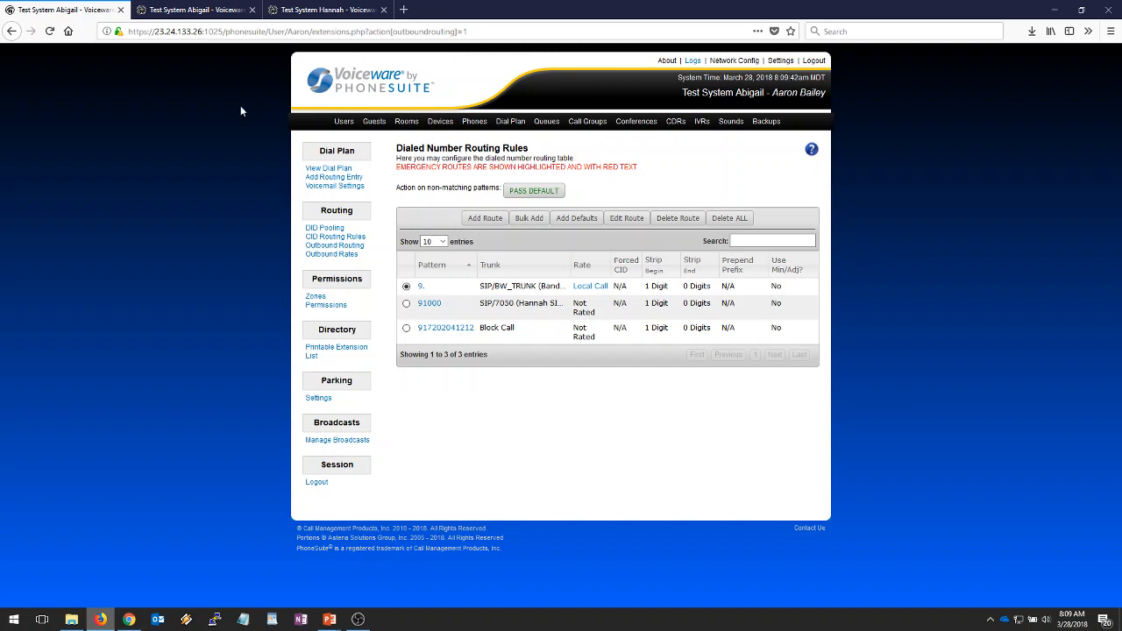
pyautogui.click(202, 10)
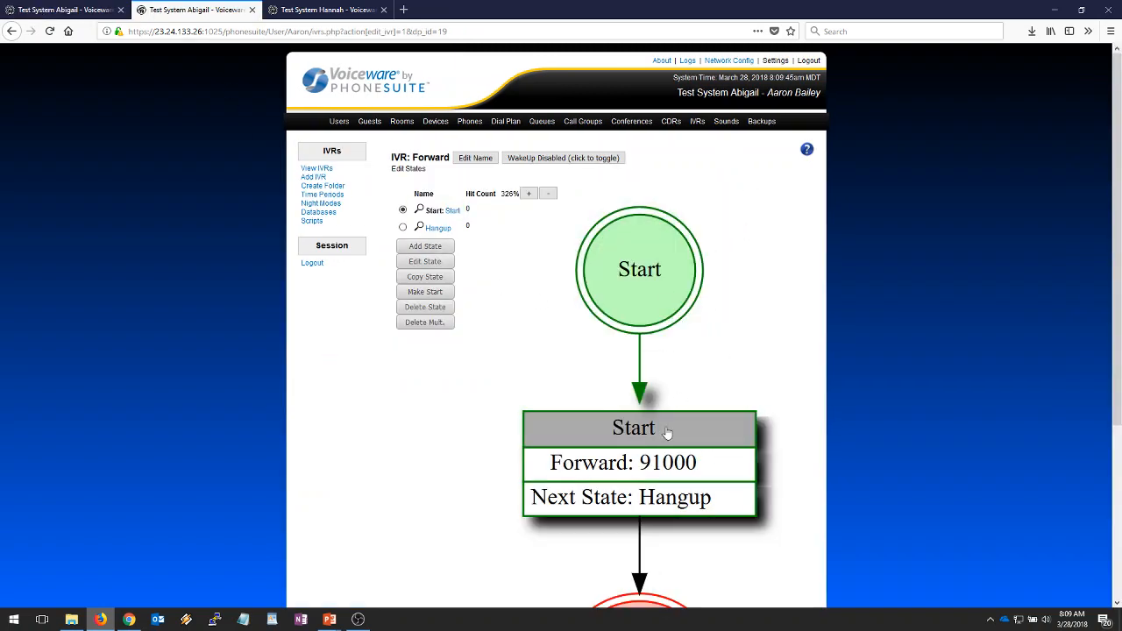
pyautogui.click(505, 121)
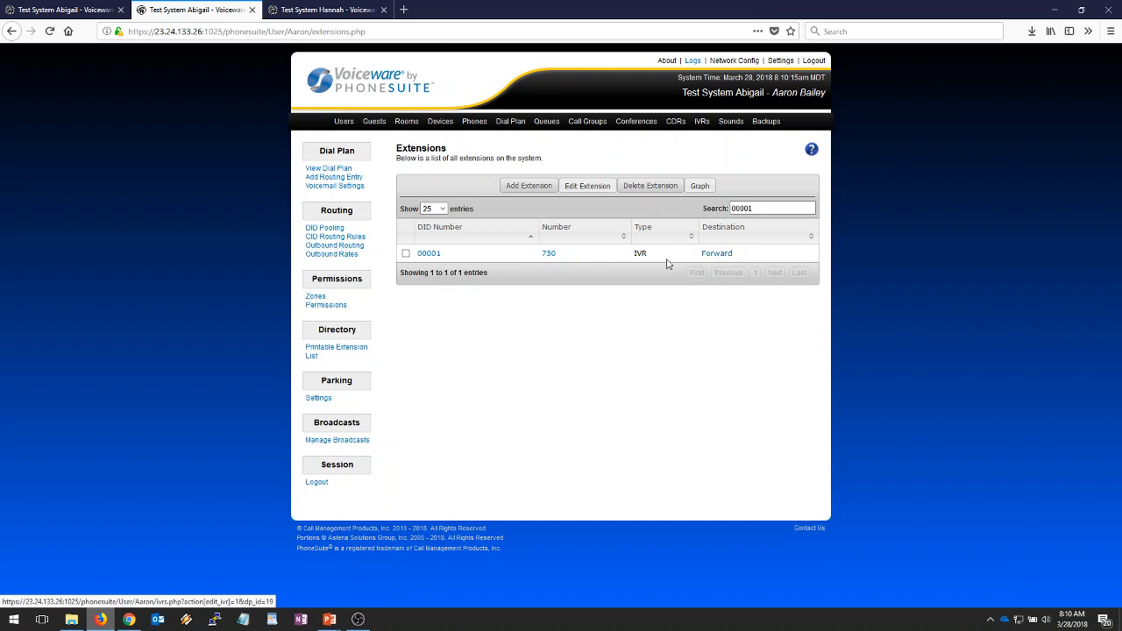
pyautogui.click(92, 9)
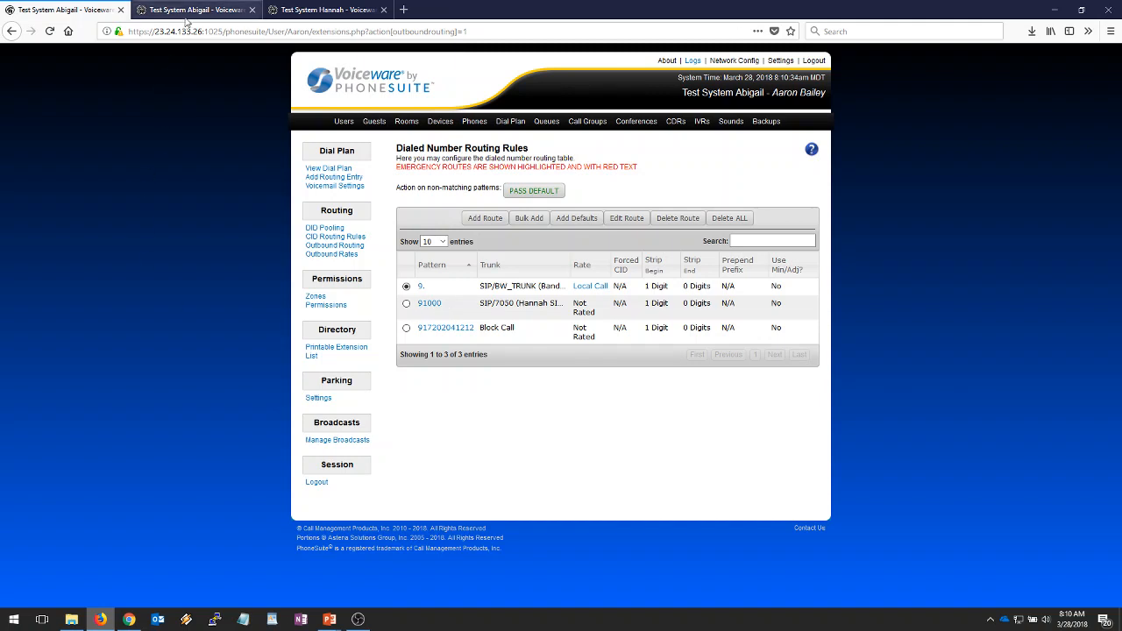
pyautogui.click(317, 10)
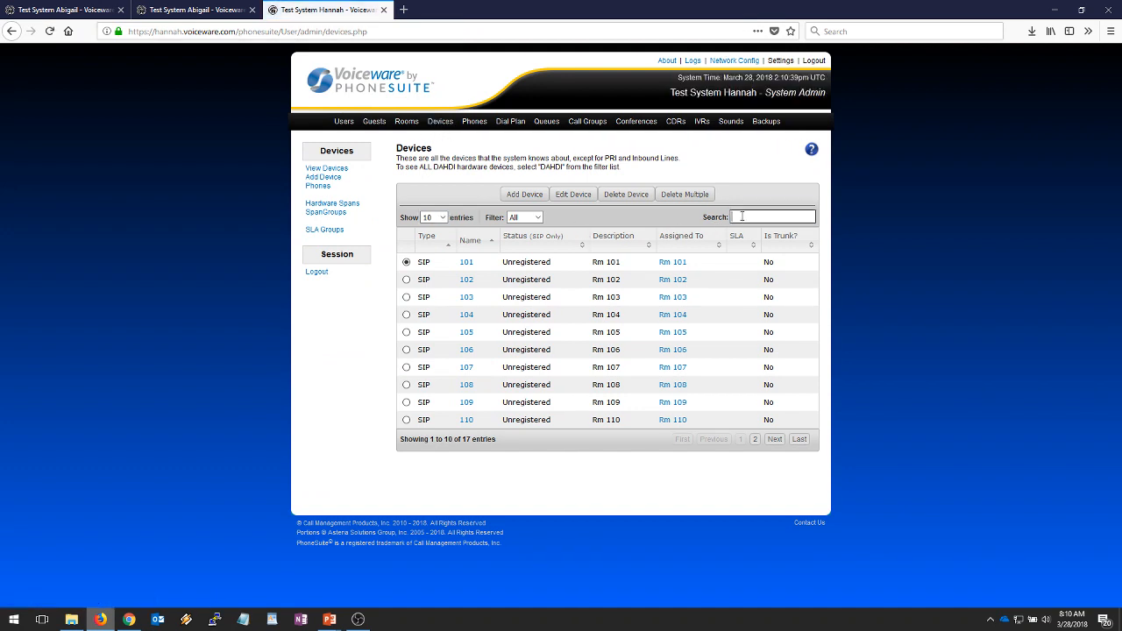
pyautogui.write('70')
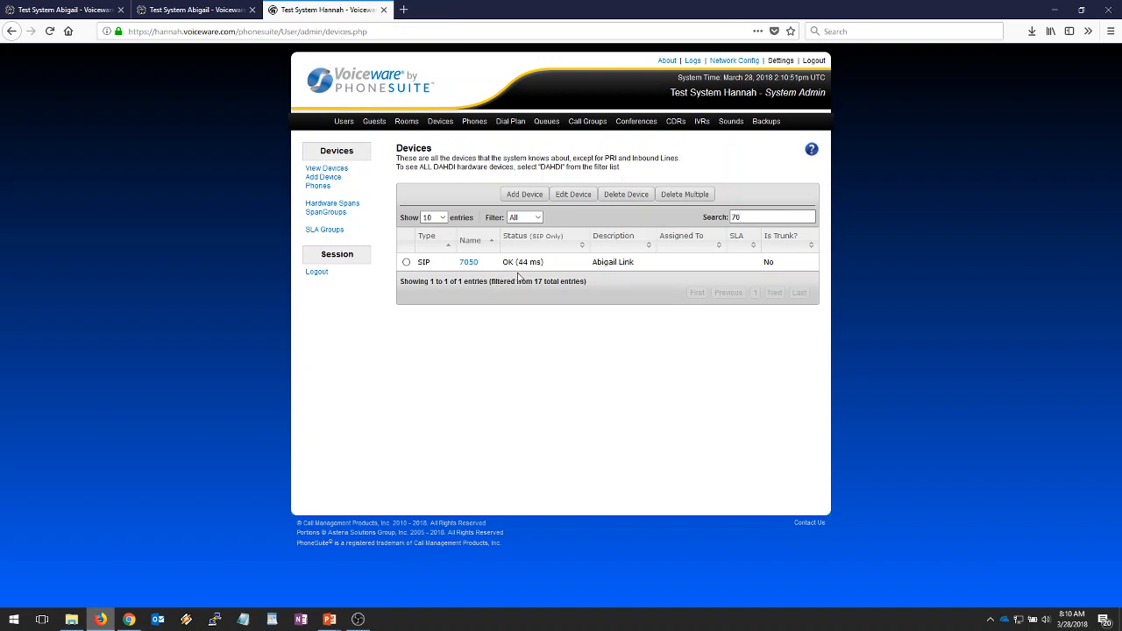
# - Start a new extension numbered 1000 in Hannah's dial plan
pyautogui.click(510, 123)
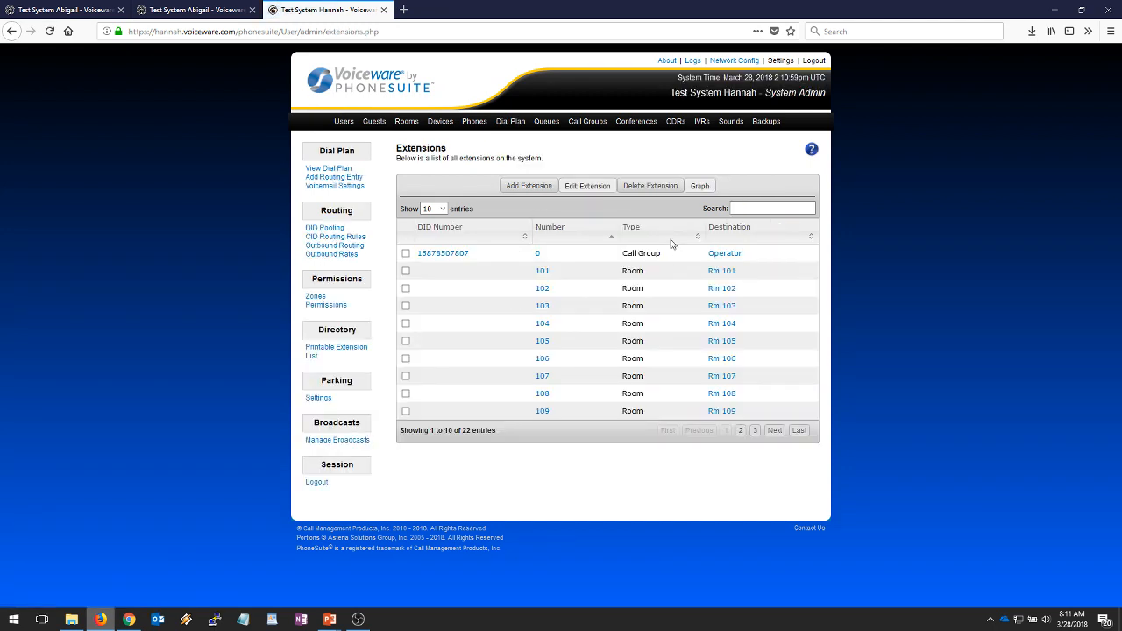
pyautogui.click(518, 195)
pyautogui.click(524, 182)
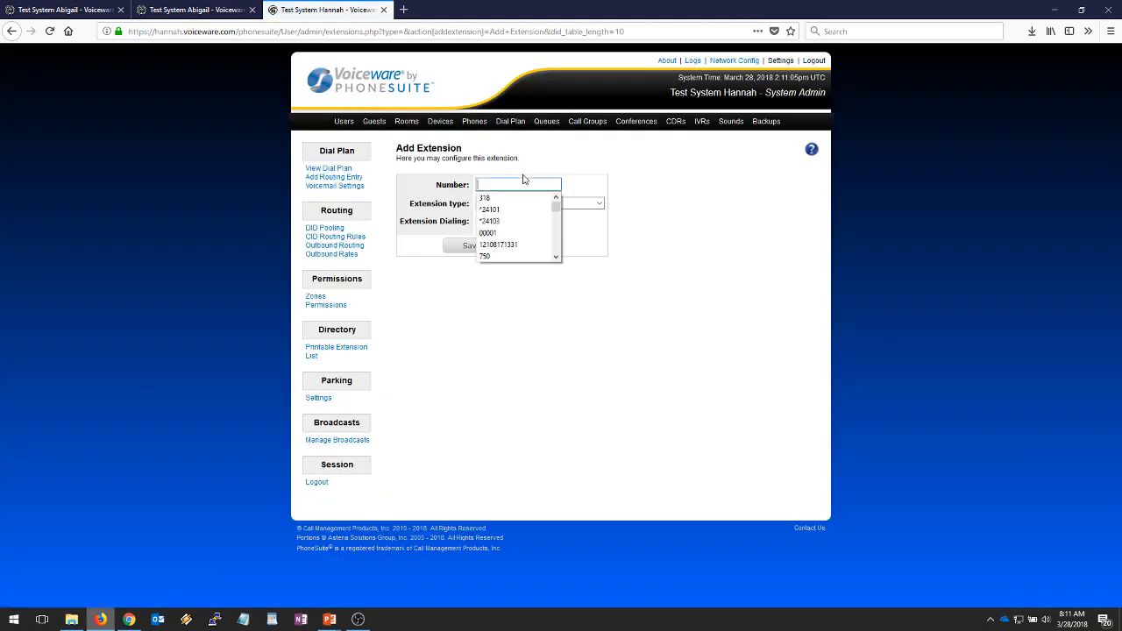
pyautogui.write('1000')
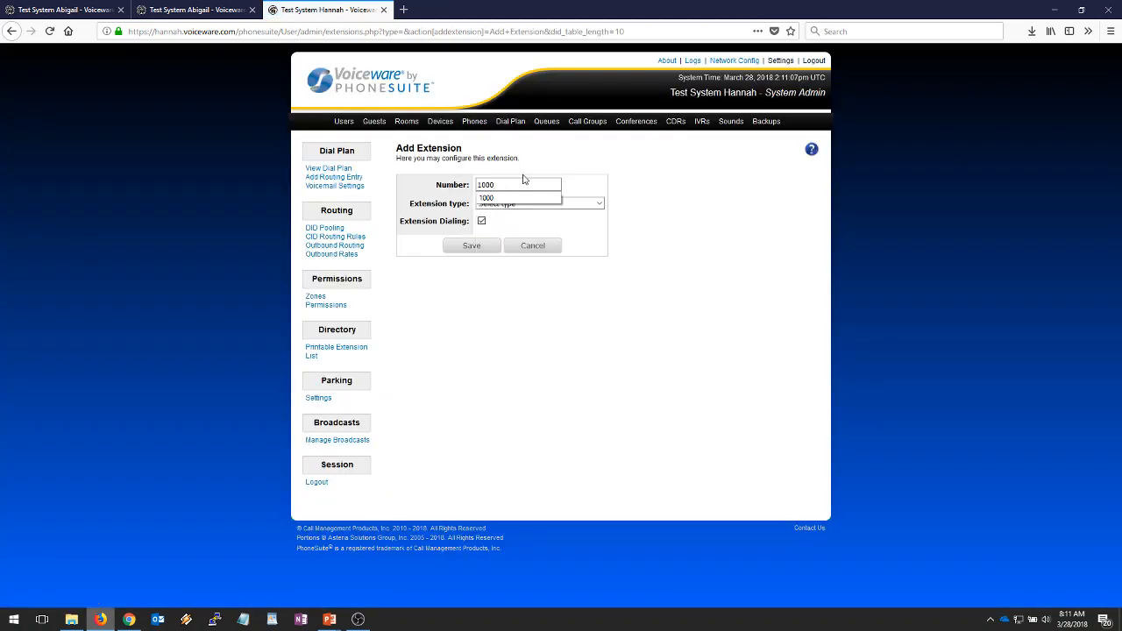
pyautogui.click(567, 163)
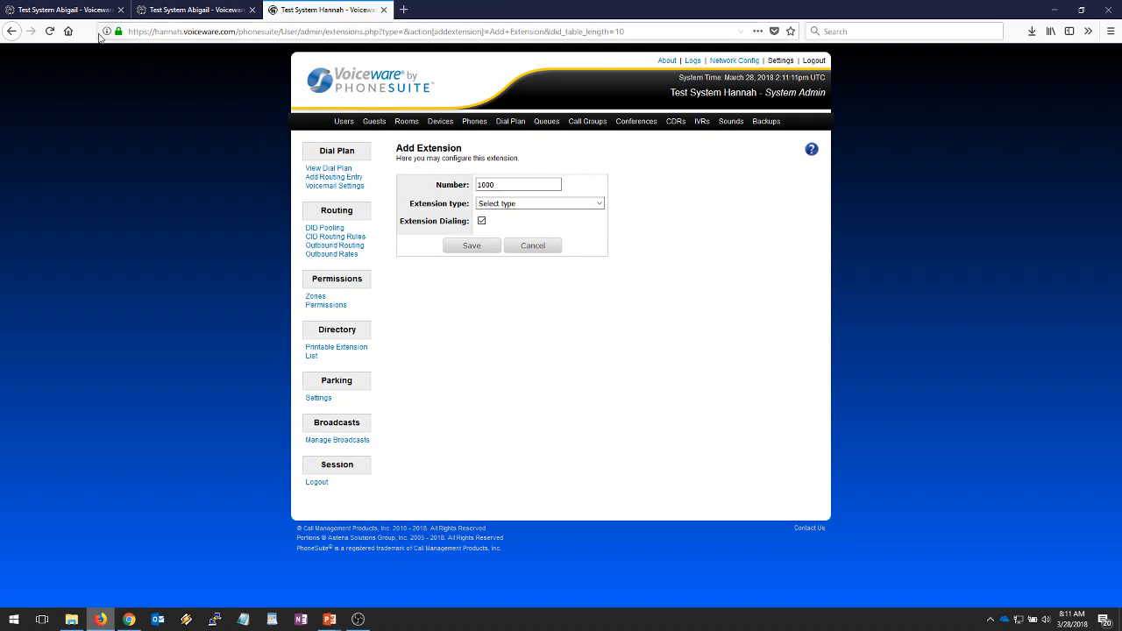
pyautogui.click(69, 10)
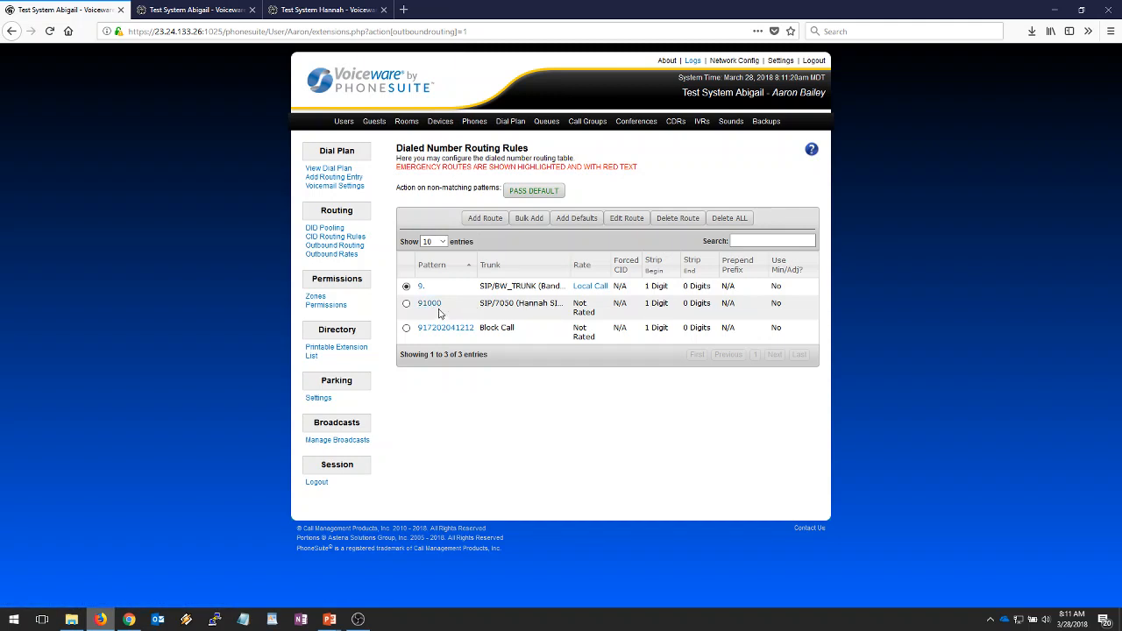
pyautogui.click(325, 10)
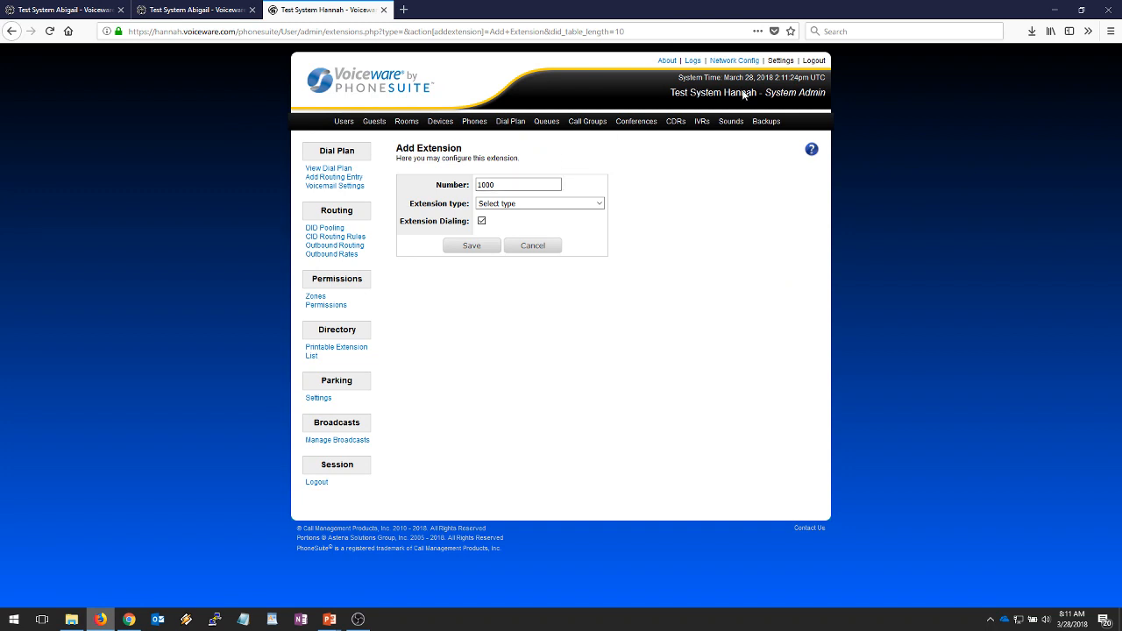
# - Make extension 1000 a DID routed to 0:Call Group:Operator and save it
pyautogui.click(503, 185)
pyautogui.click(500, 204)
pyautogui.click(511, 247)
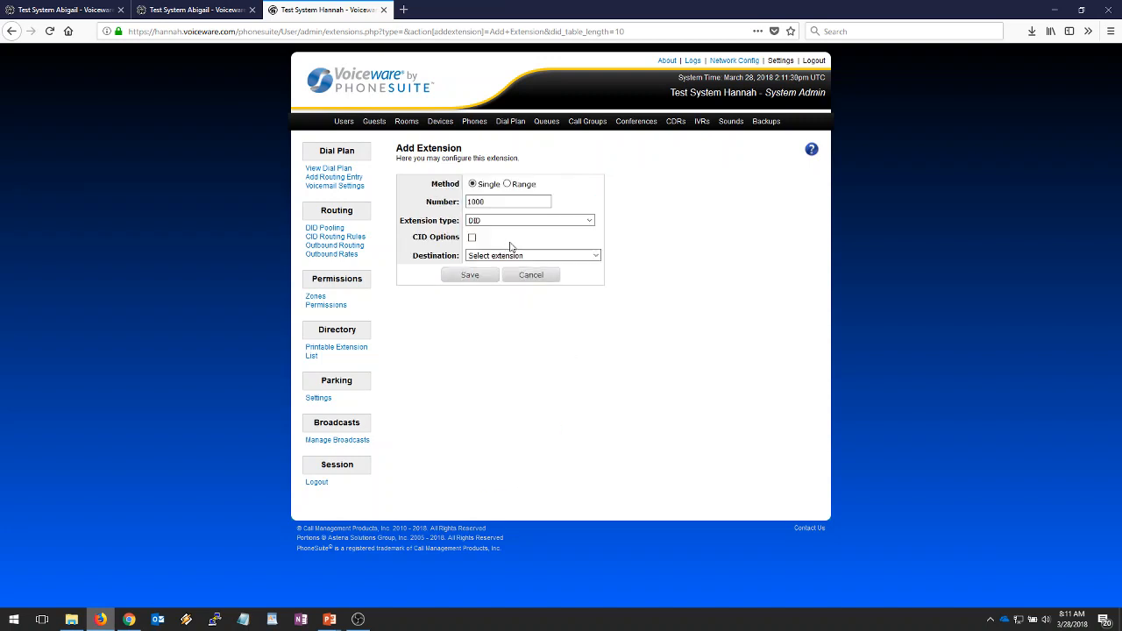
pyautogui.click(556, 256)
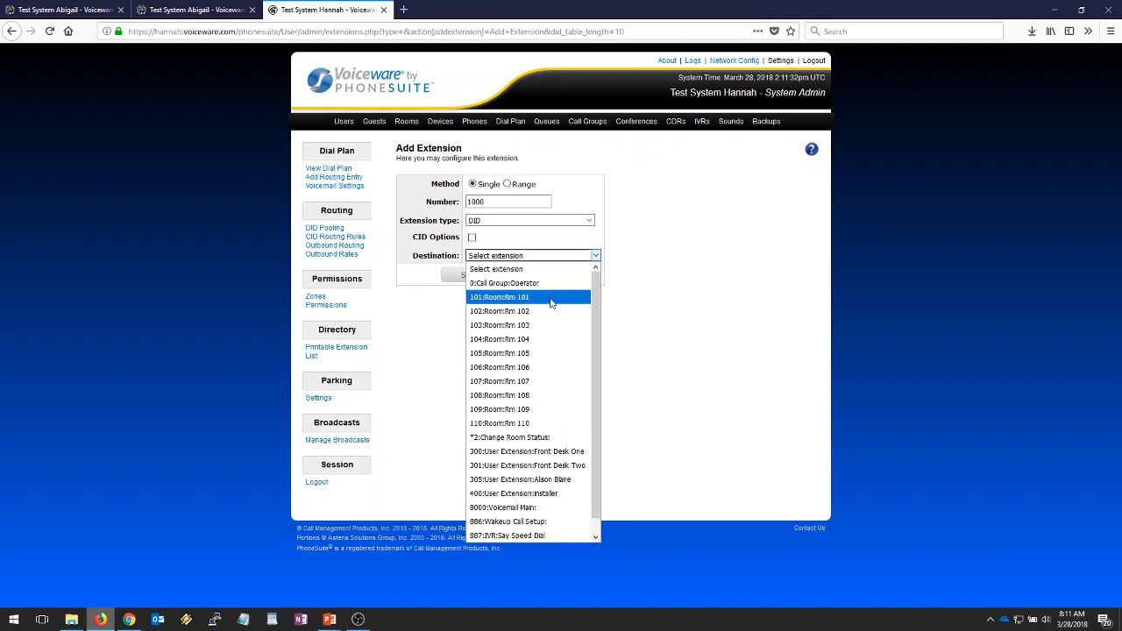
pyautogui.click(551, 283)
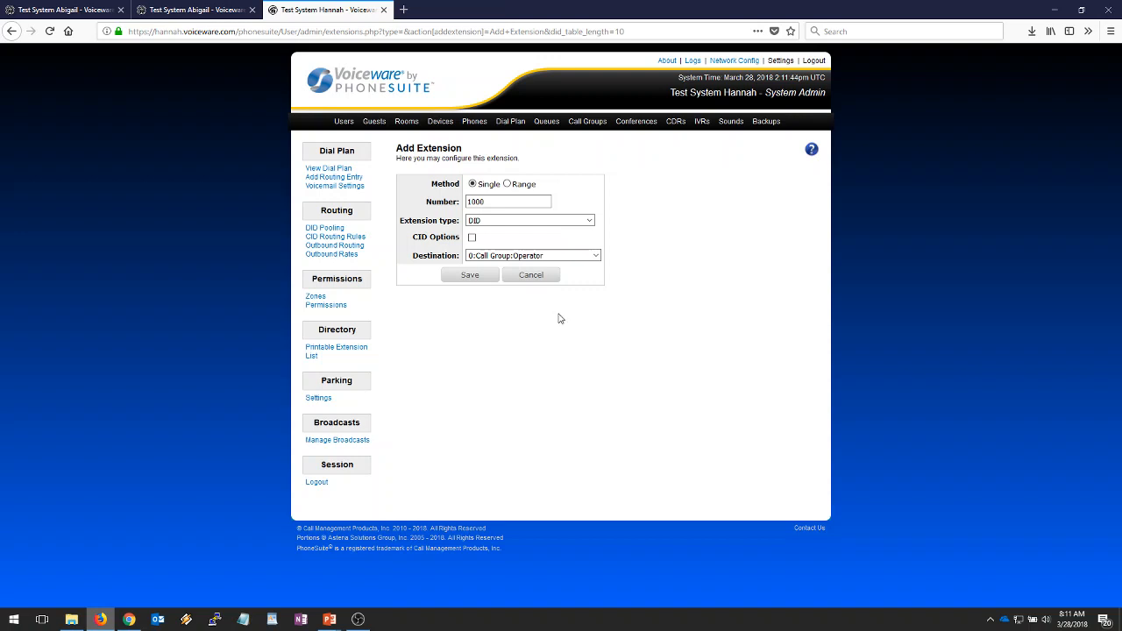
pyautogui.click(469, 279)
pyautogui.click(469, 279)
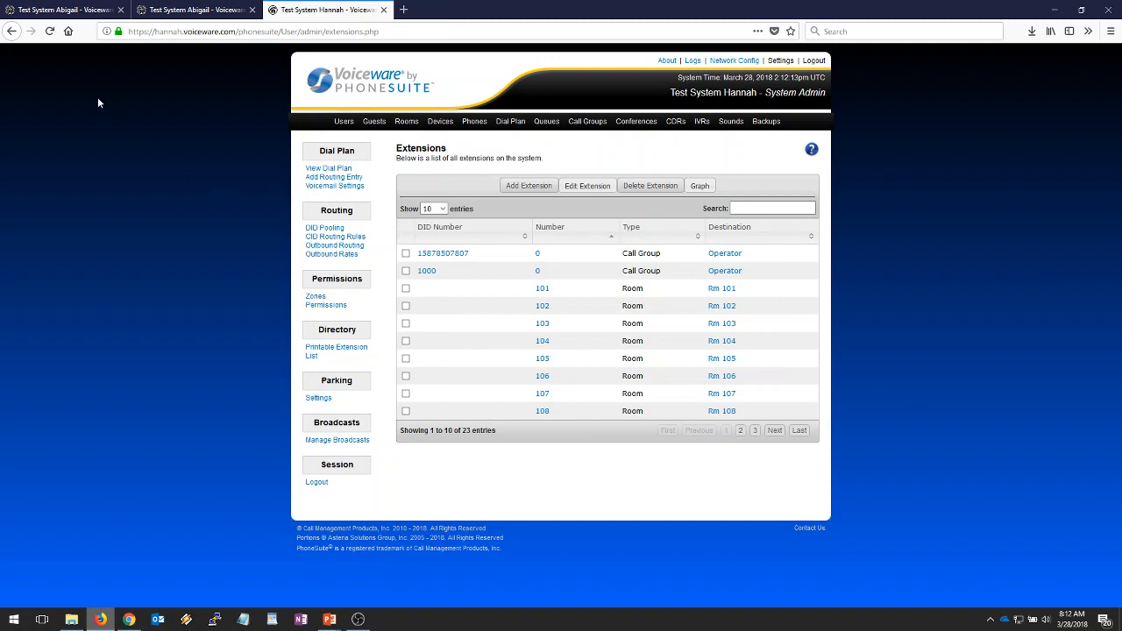
# - Change the Forward IVR's Start-state number from 91000 to the 10-digit outside number and save
pyautogui.click(86, 16)
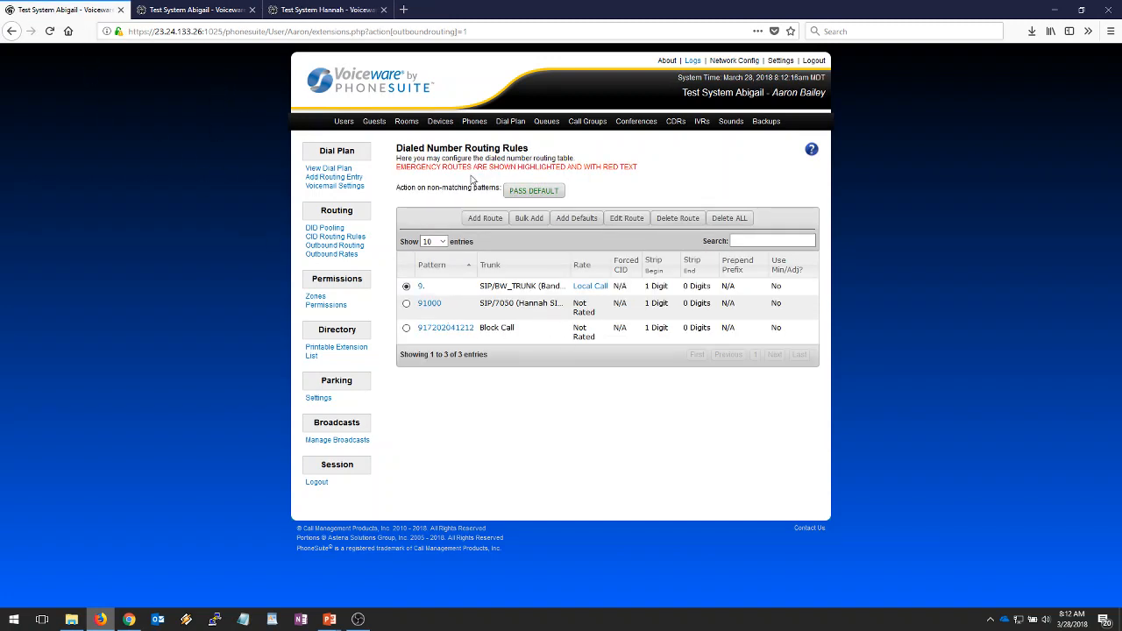
pyautogui.click(702, 121)
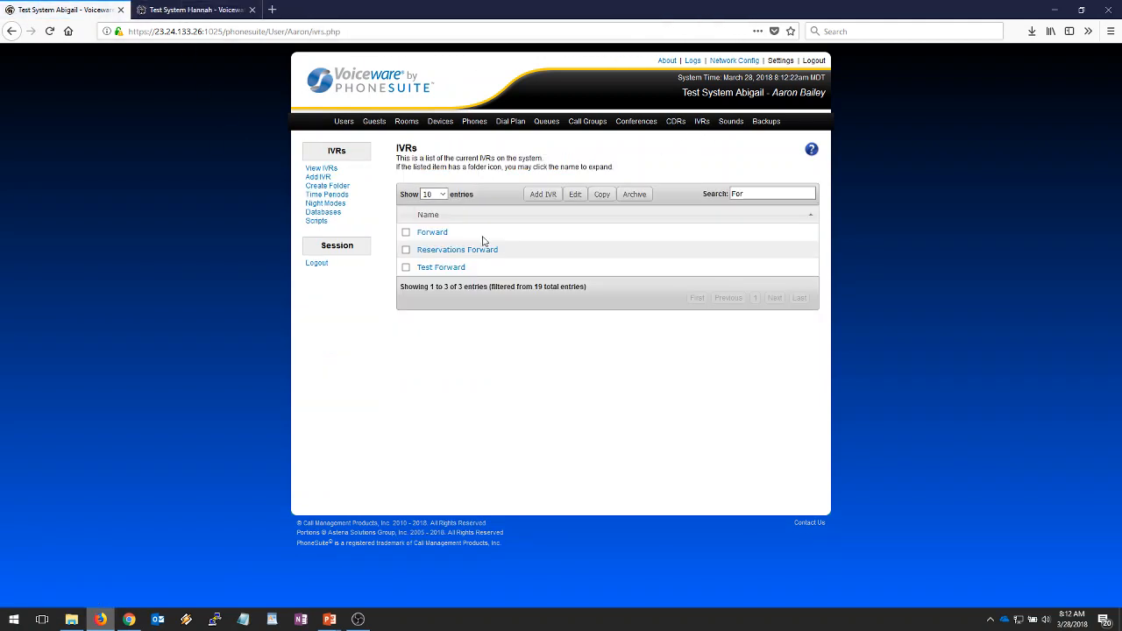
pyautogui.click(443, 233)
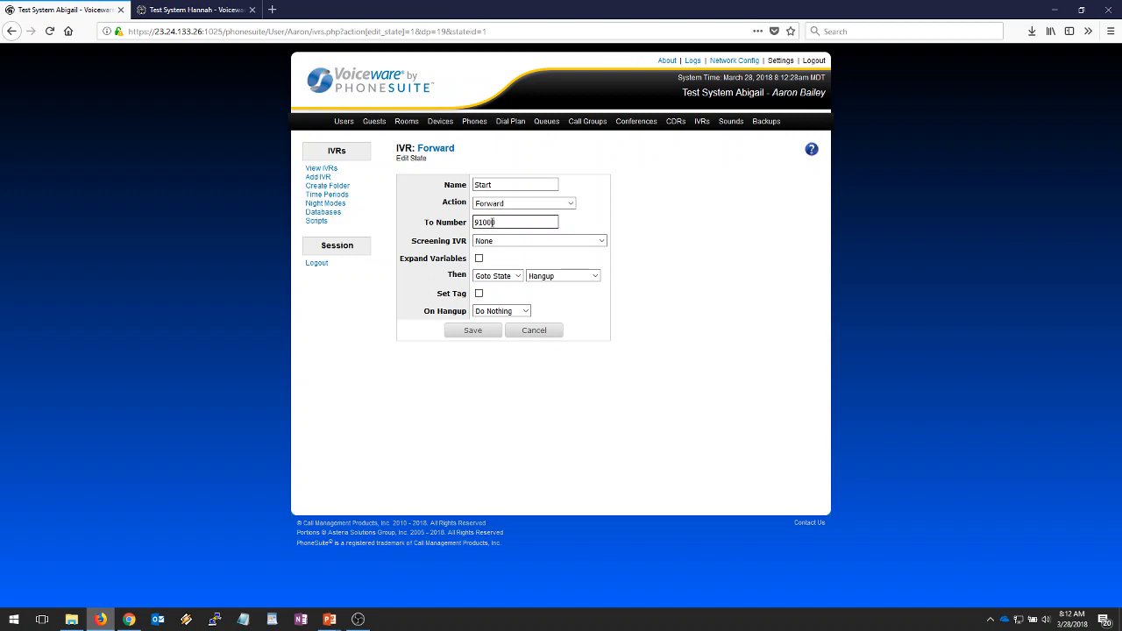
pyautogui.click(497, 222)
pyautogui.doubleClick(497, 222)
pyautogui.write('3035552020')
pyautogui.moveTo(529, 222); pyautogui.dragTo(448, 232)
pyautogui.hotkey('ctrl', 'c')
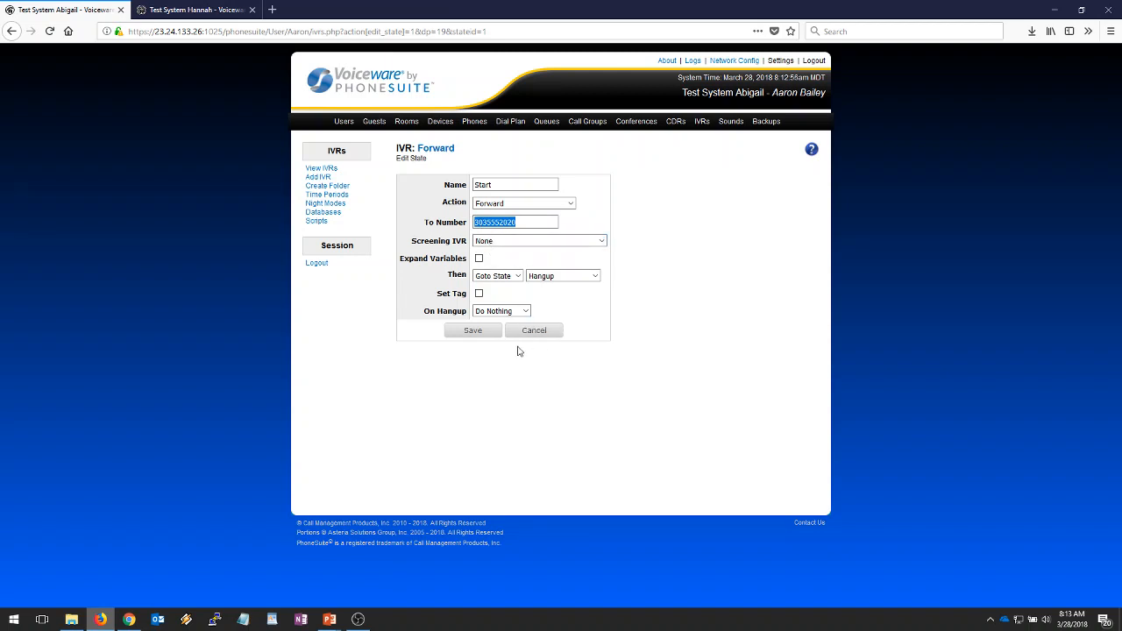
pyautogui.click(466, 335)
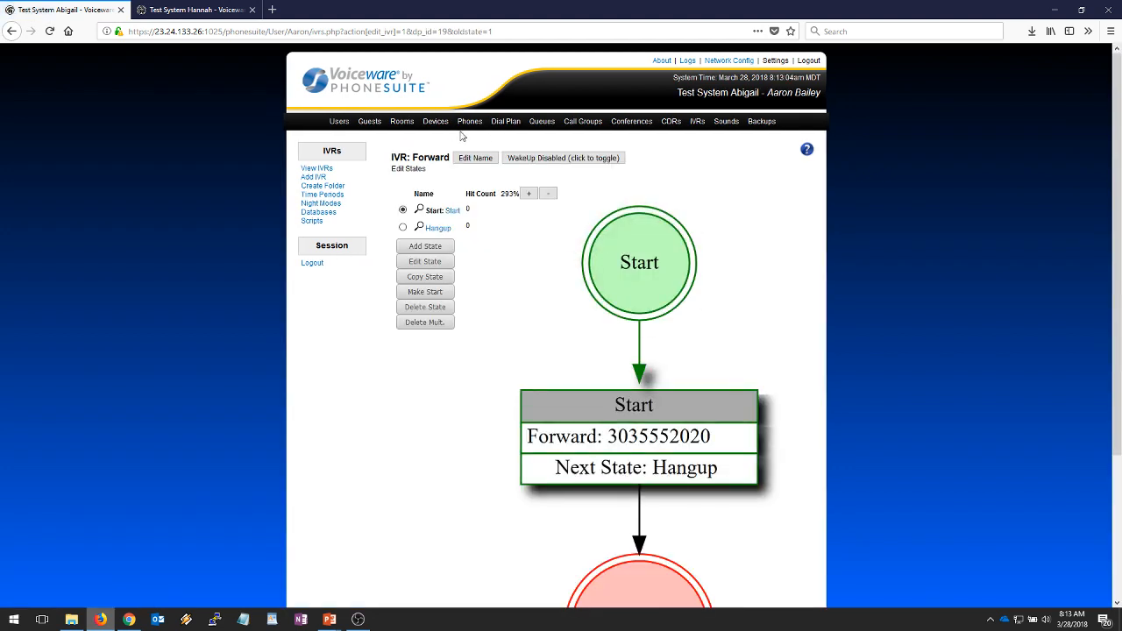
# - Open the 91000 outbound routing rule, dismissing the emergency-route warning
pyautogui.click(506, 122)
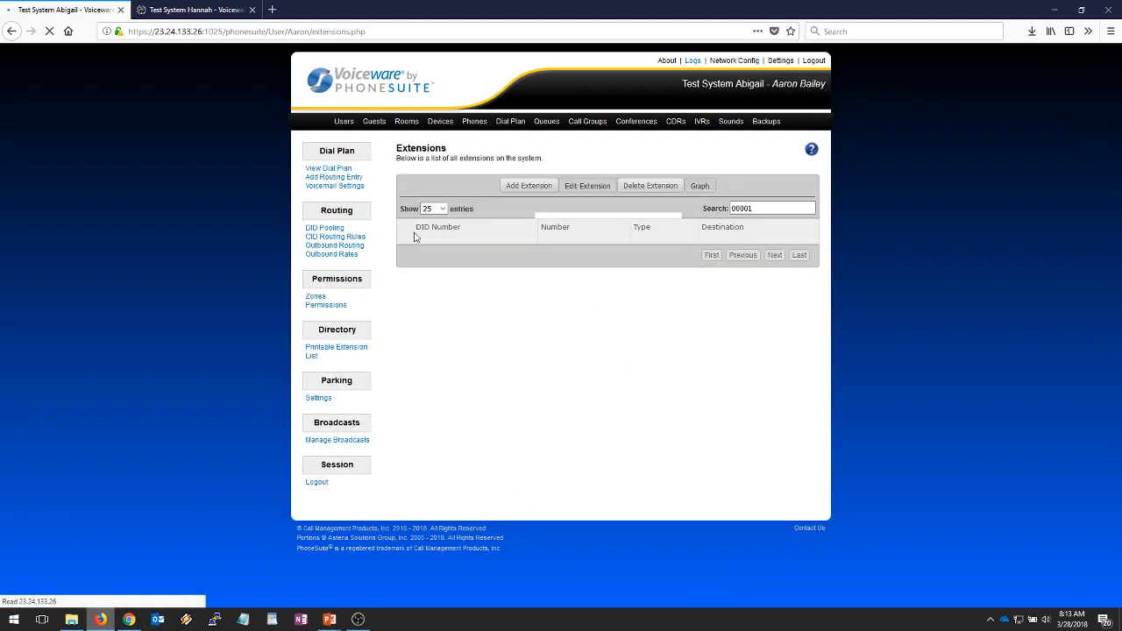
pyautogui.click(356, 246)
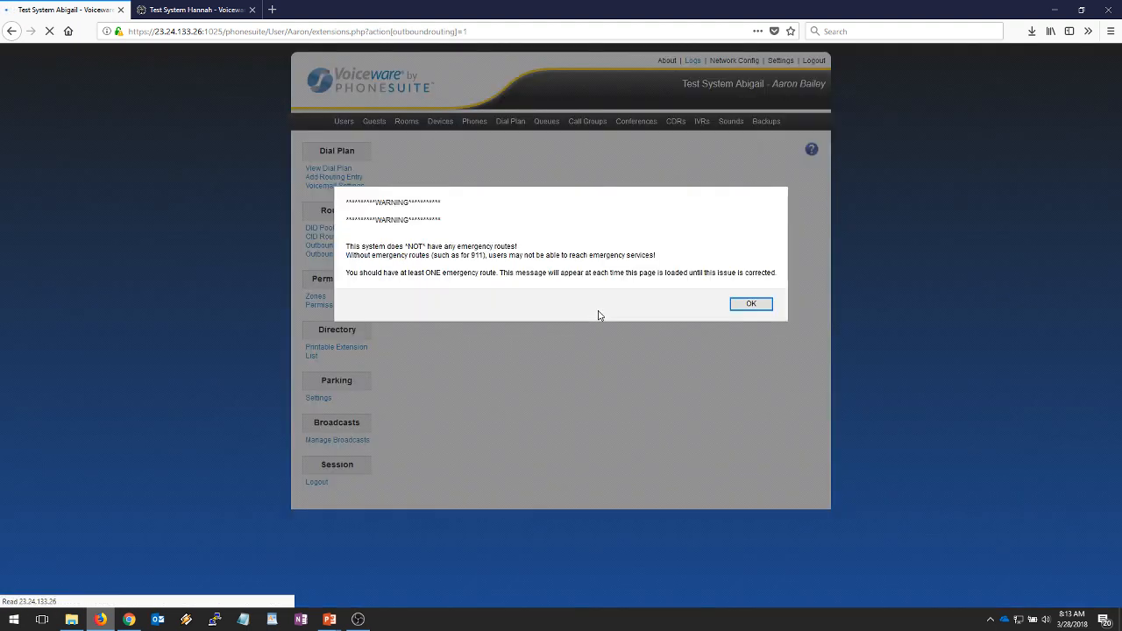
pyautogui.click(740, 307)
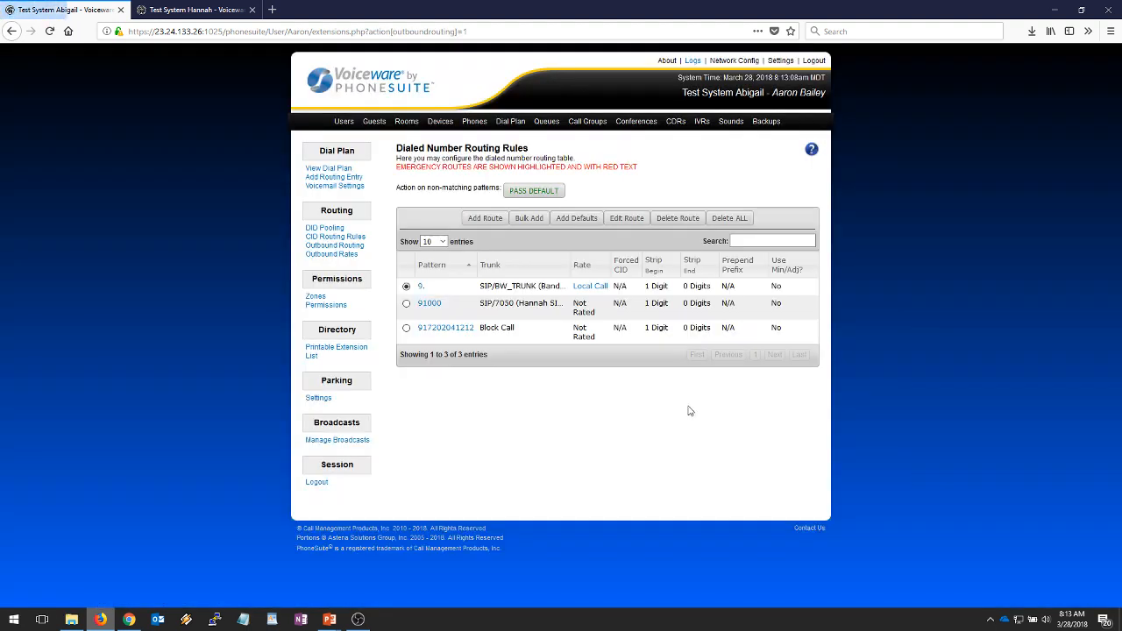
pyautogui.click(438, 310)
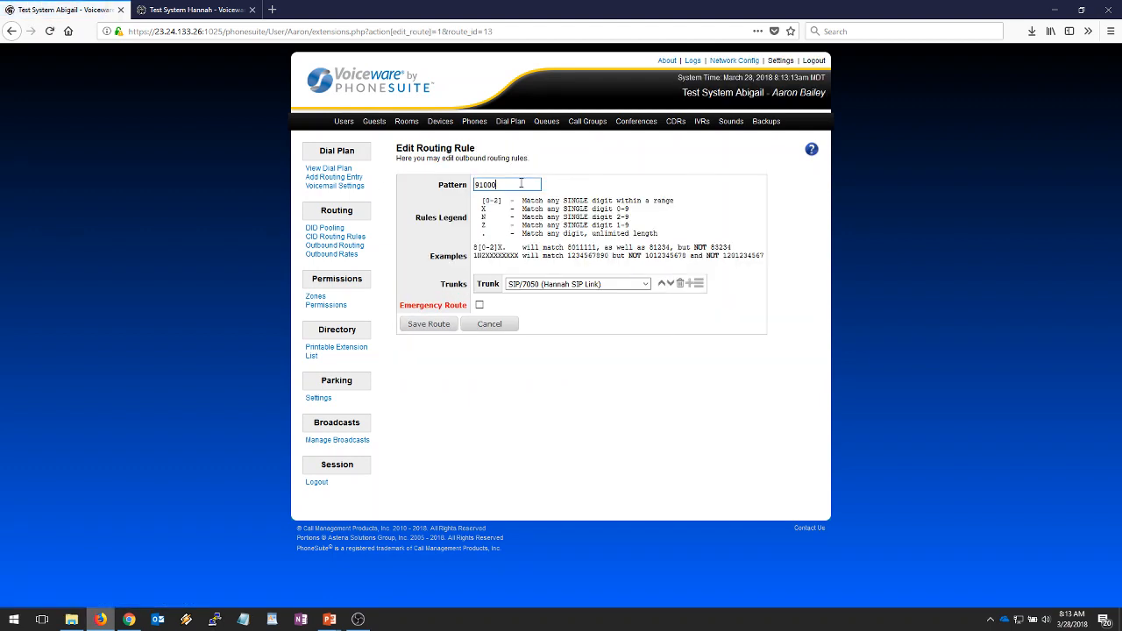
pyautogui.hotkey('ctrl', 'v')
pyautogui.click(698, 283)
pyautogui.click(600, 381)
pyautogui.press('BackSpace')
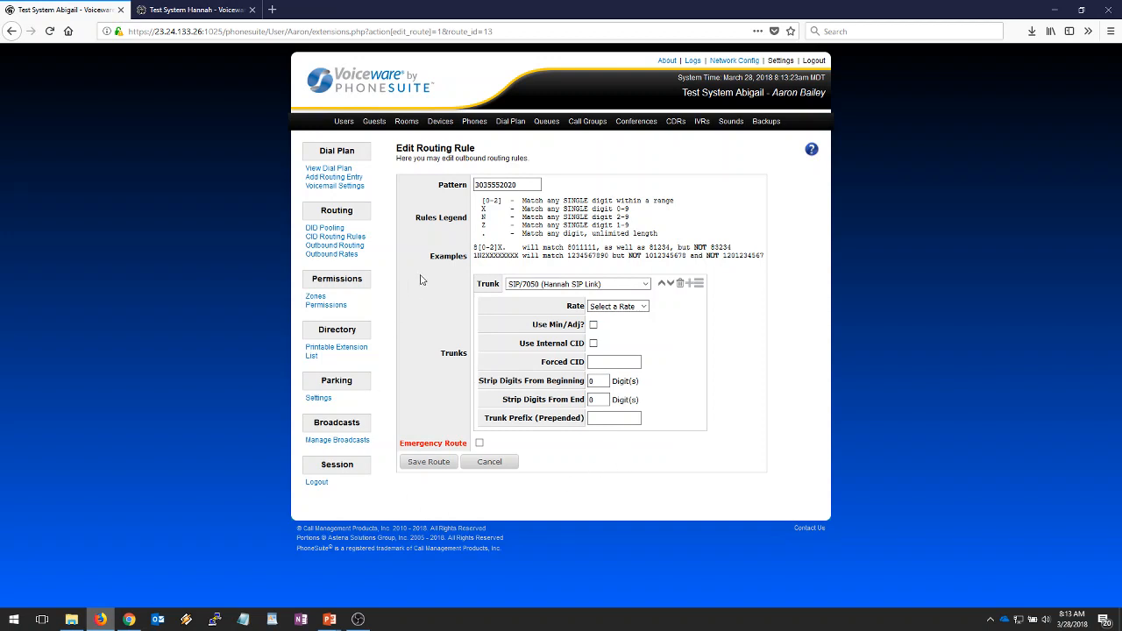
pyautogui.click(476, 185)
pyautogui.click(430, 465)
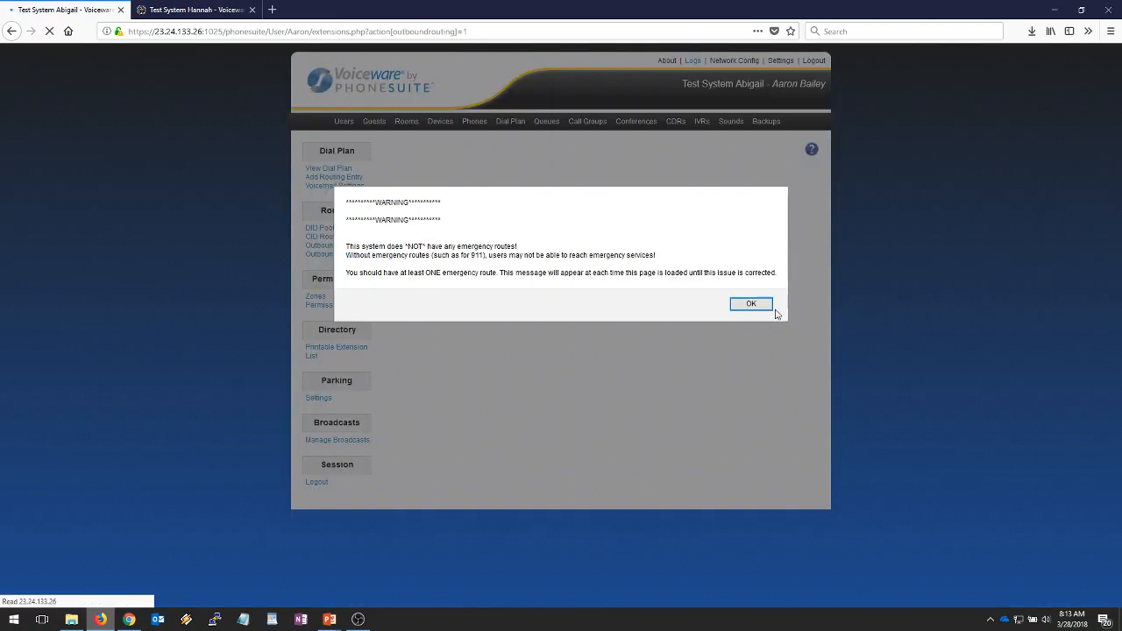
pyautogui.click(768, 306)
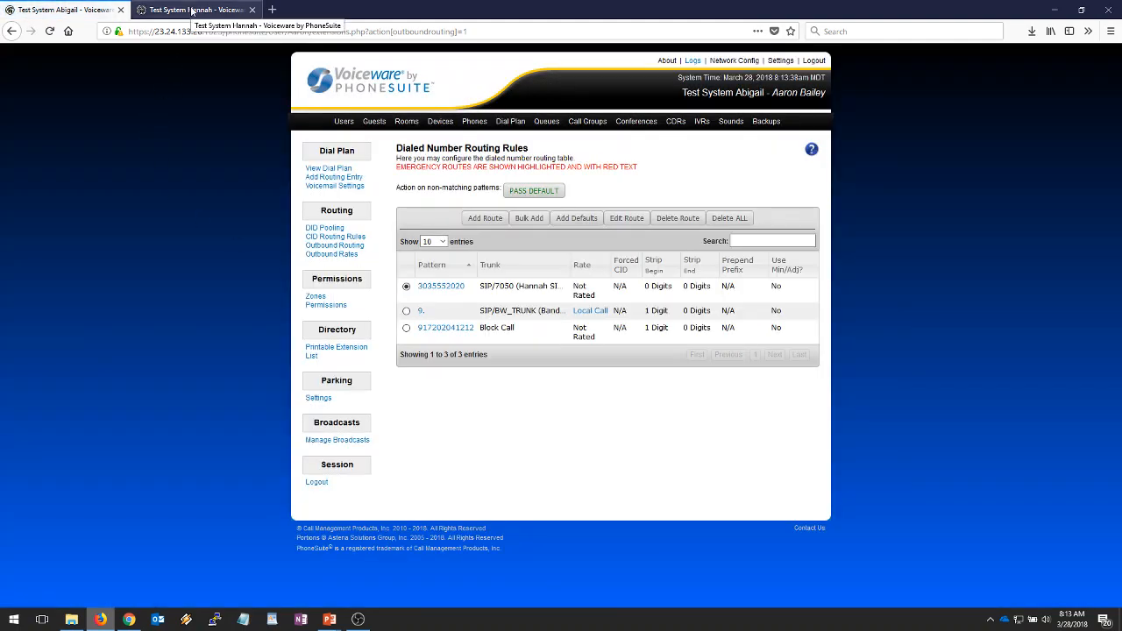
pyautogui.click(191, 11)
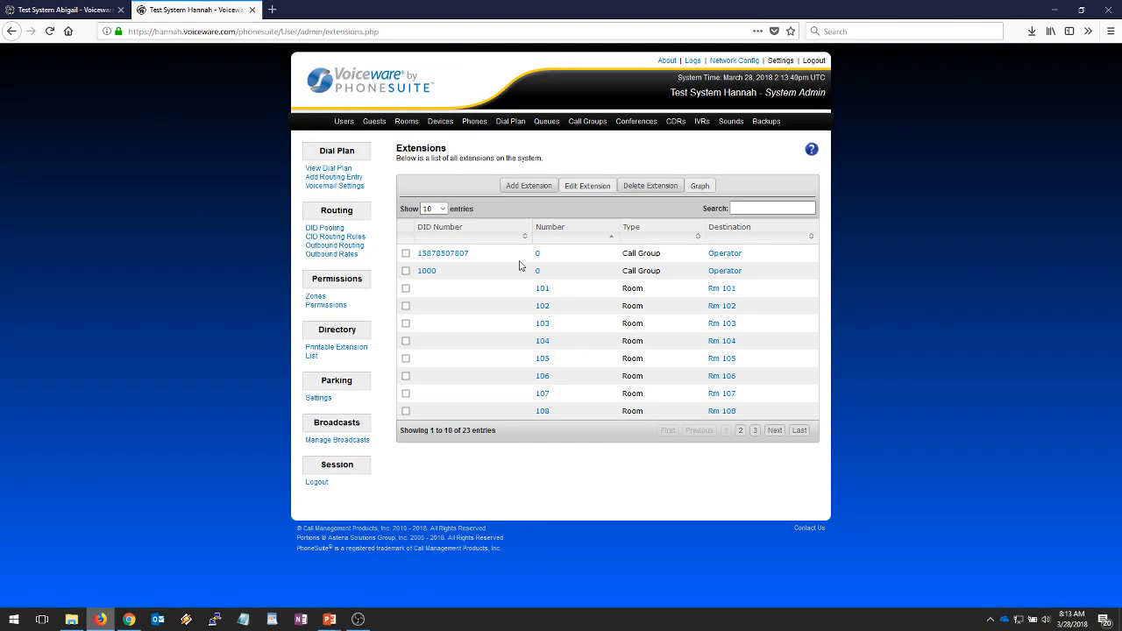
pyautogui.click(428, 274)
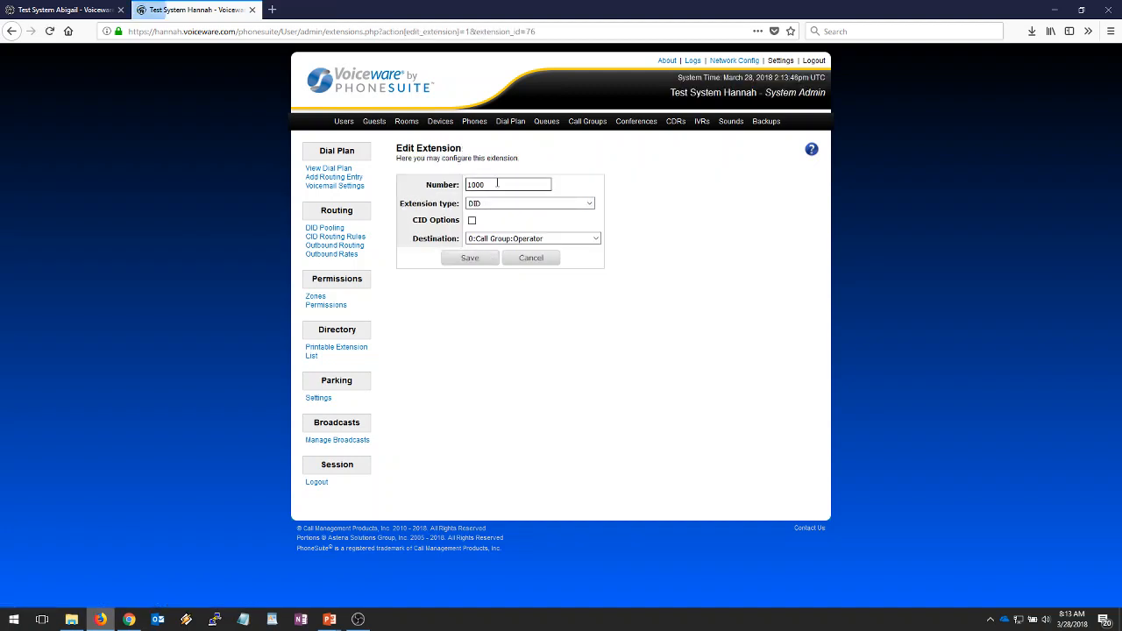
pyautogui.write('3035552020')
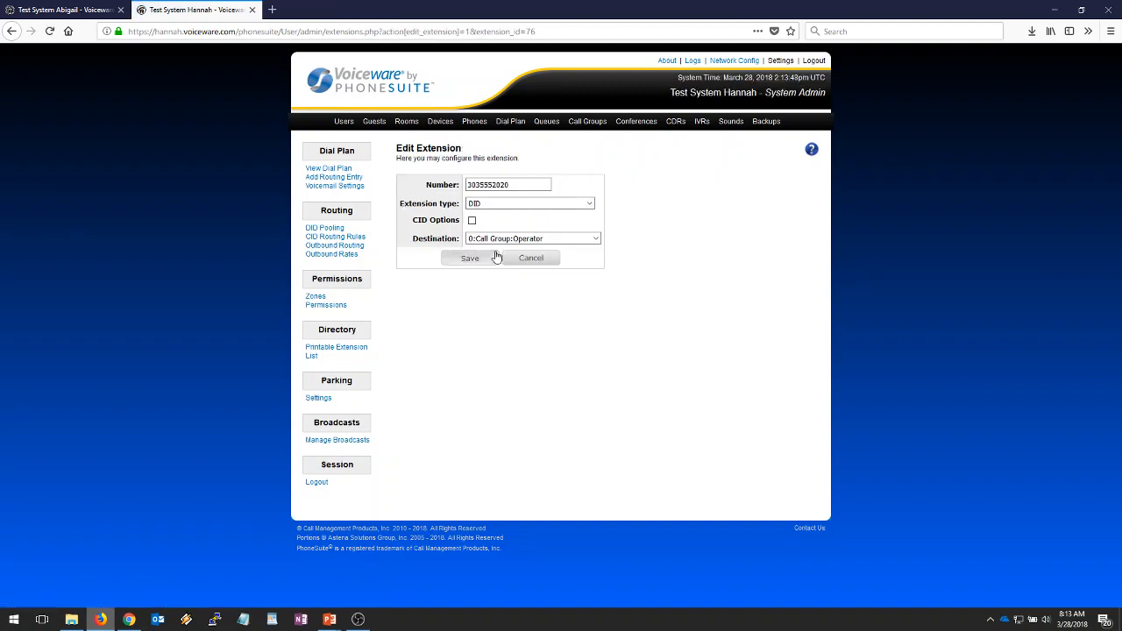
pyautogui.press('Tab')
pyautogui.click(471, 260)
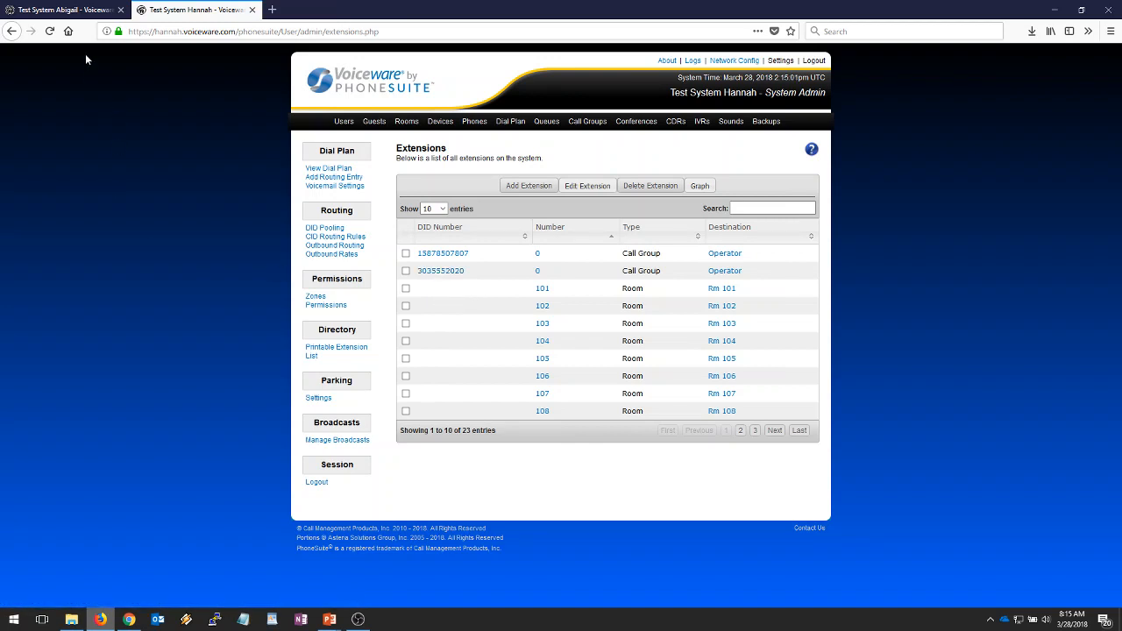
# - Check Abigail's system, then return to Hannah and open its global Settings page
pyautogui.click(81, 11)
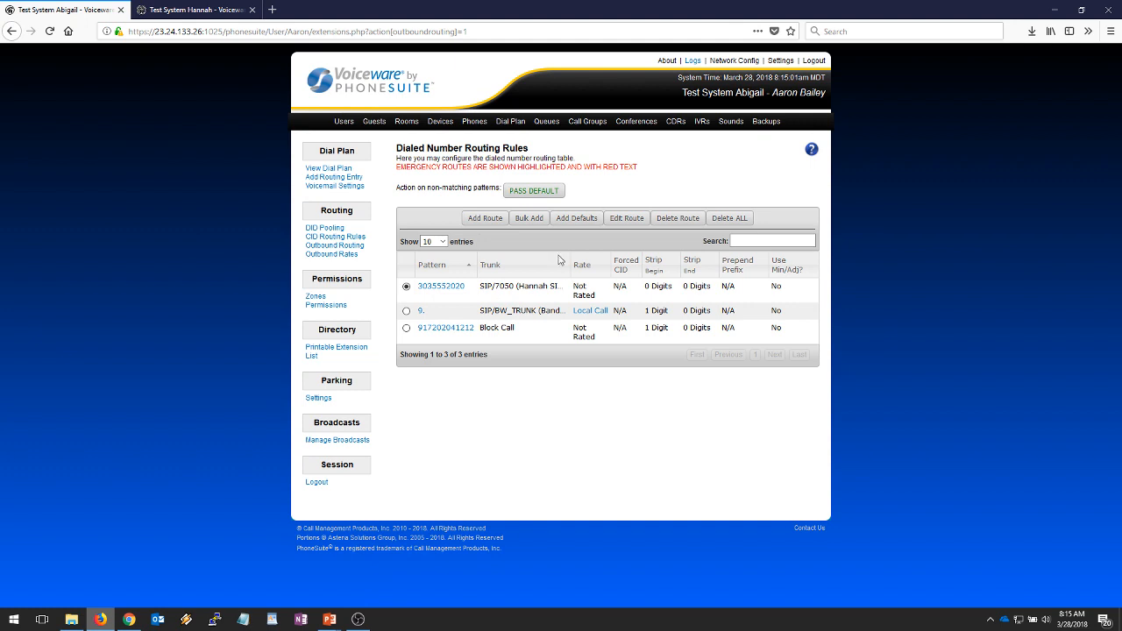
pyautogui.click(176, 11)
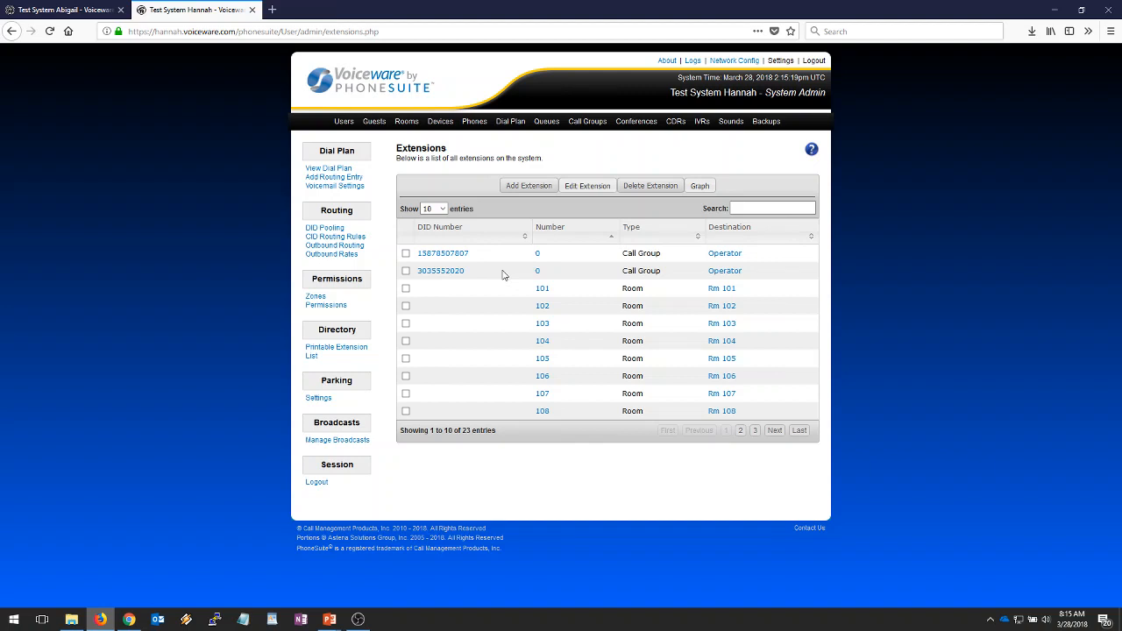
pyautogui.click(781, 61)
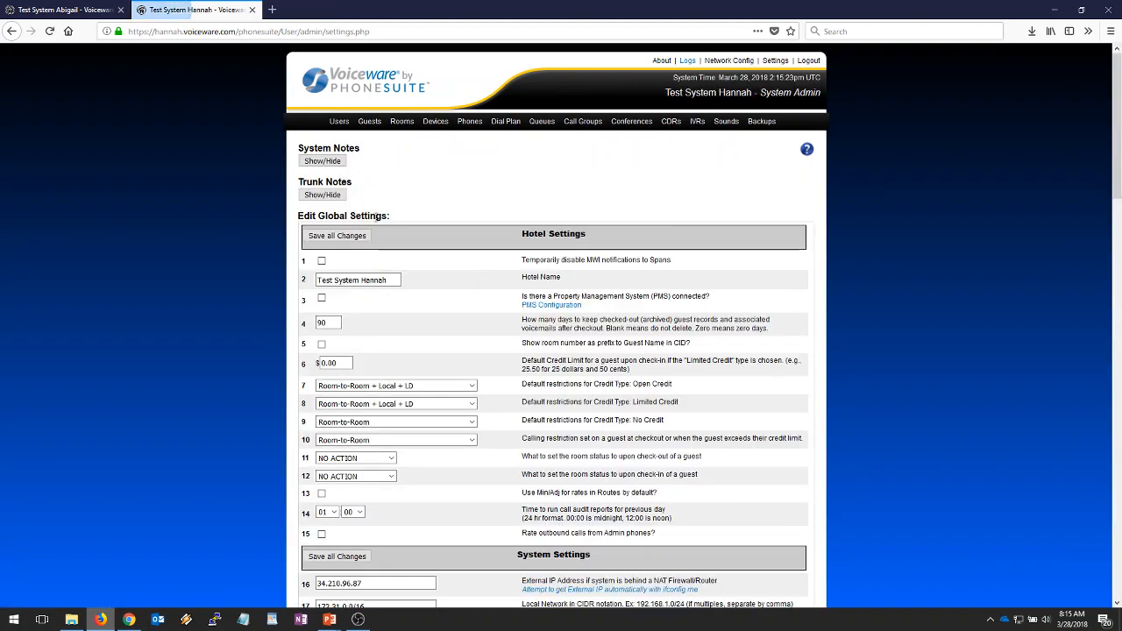
# - Expand Hannah's empty System Notes, then bring up The Call Path slide show in PowerPoint
pyautogui.click(323, 161)
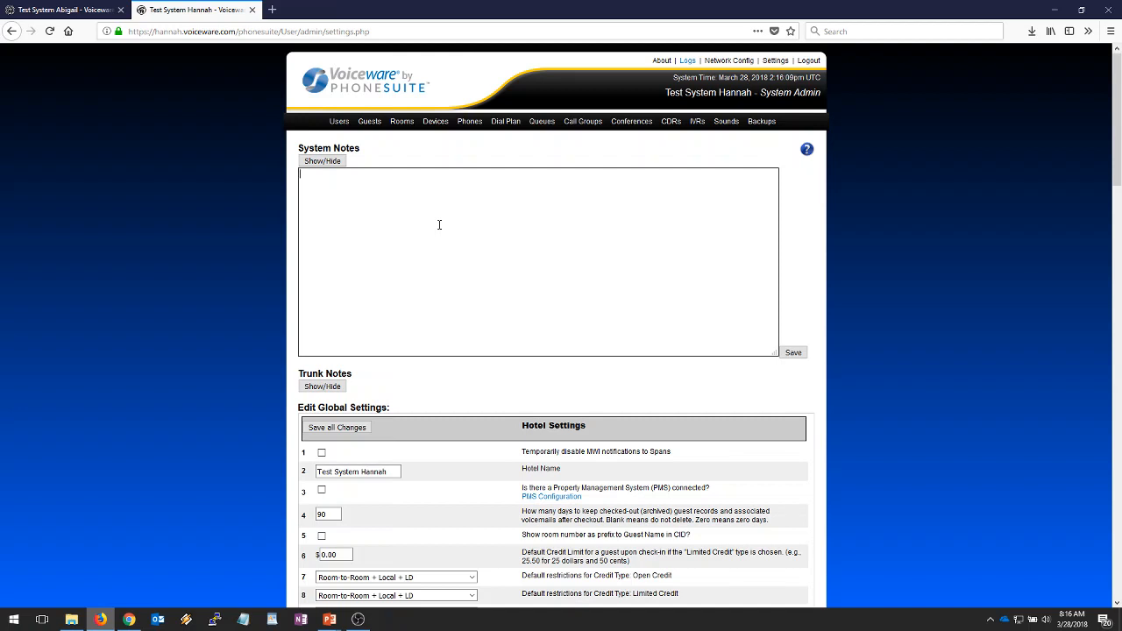
pyautogui.click(440, 225)
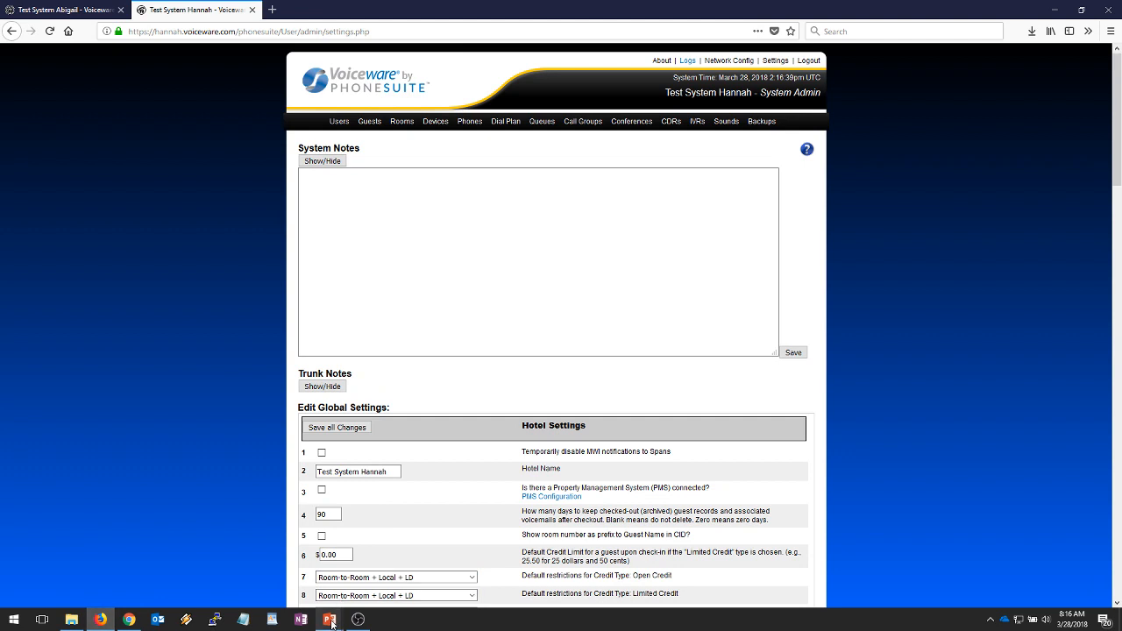
pyautogui.moveTo(329, 619)
pyautogui.click(389, 585)
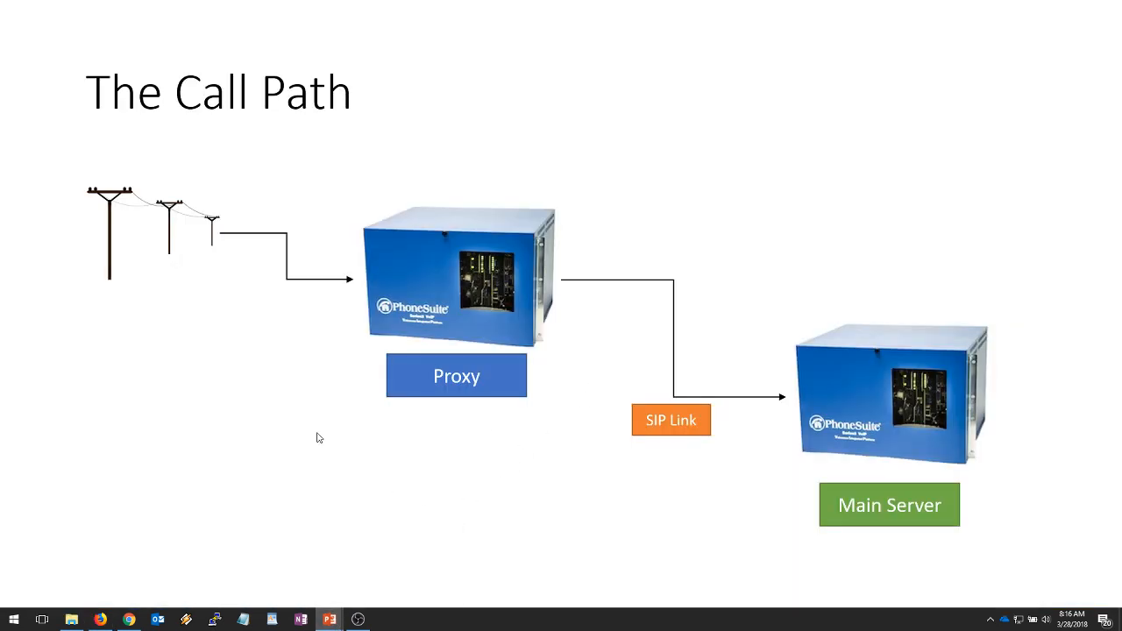